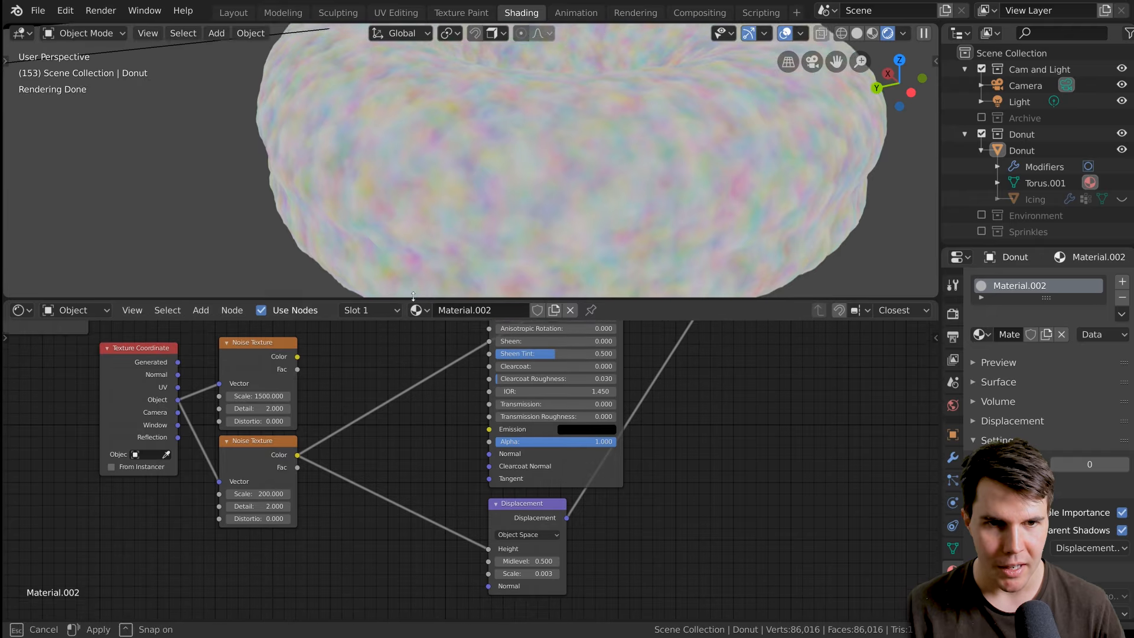
Connect the Color output of the noise texture with scale 1500 to the Displacement node's Height input.
left_click_drag(308, 336, 513, 544)
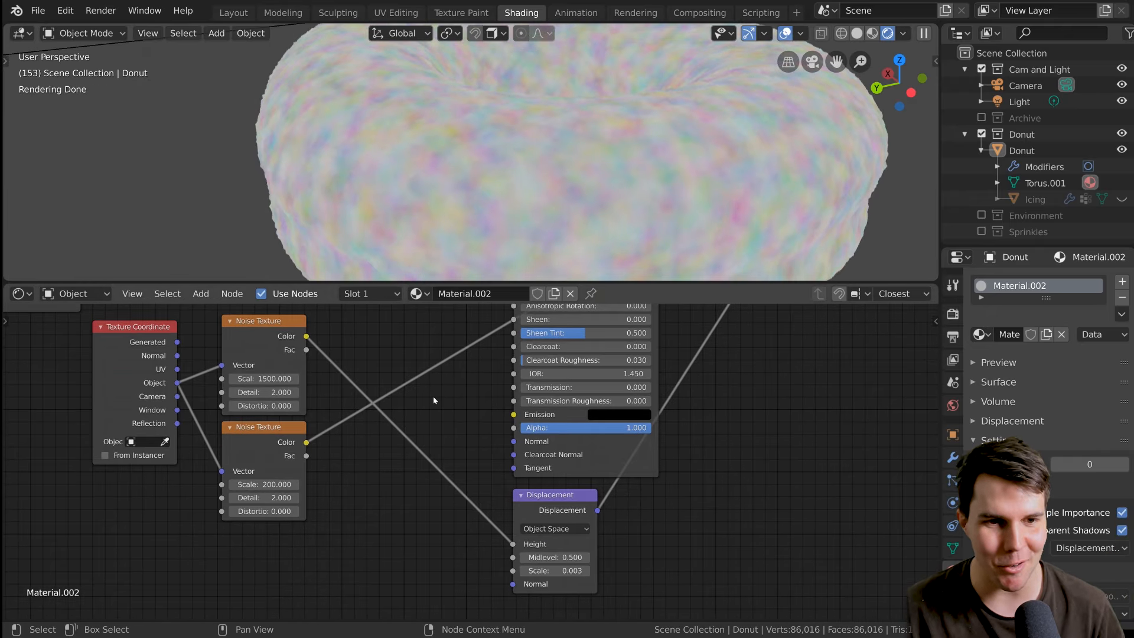
middle_click_drag(435, 400, 414, 408)
left_click_drag(293, 450, 499, 550)
left_click_drag(291, 343, 499, 551)
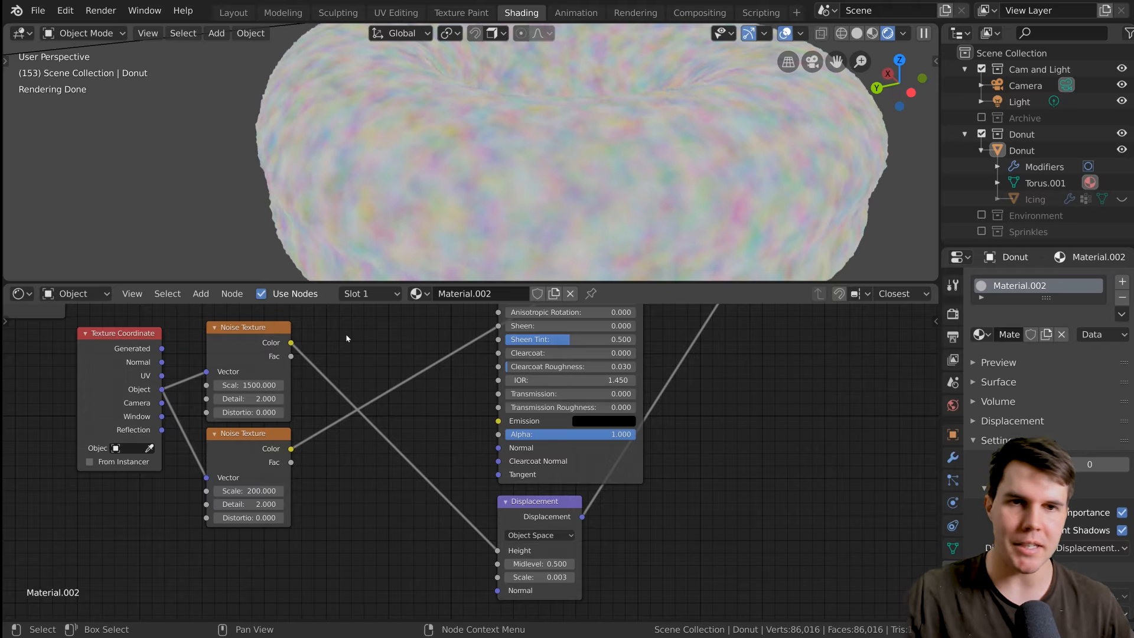
Preview the two noise textures alternately on the donut to compare their patterns.
left_click(256, 350)
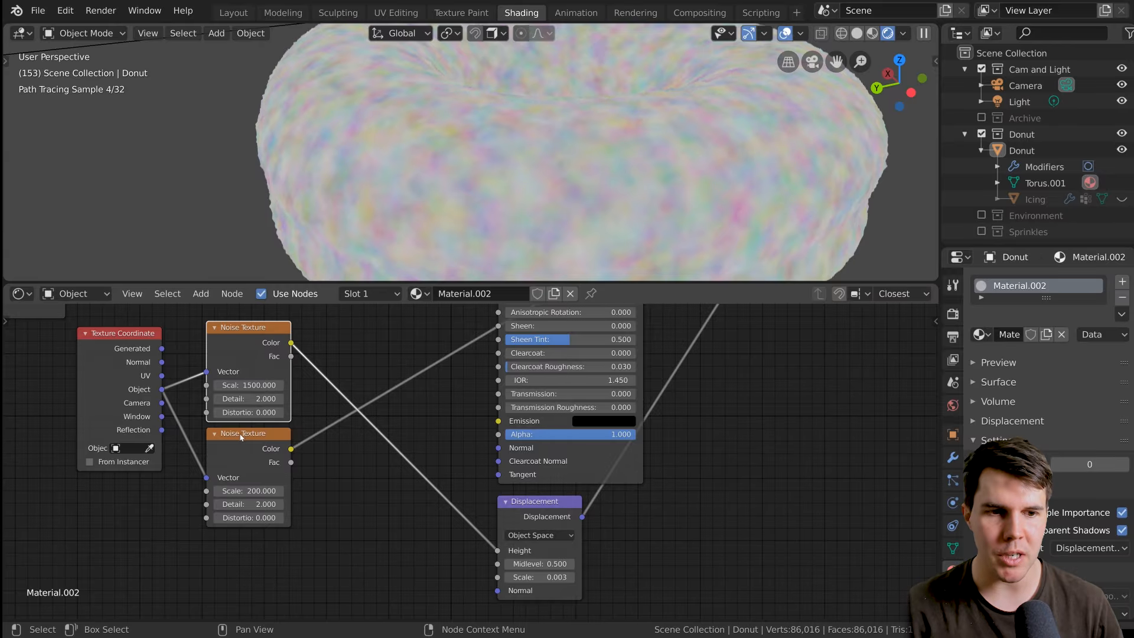
left_click(243, 438)
left_click(246, 354)
left_click(252, 449, "ctrl+shift")
left_click(267, 345, "ctrl+shift")
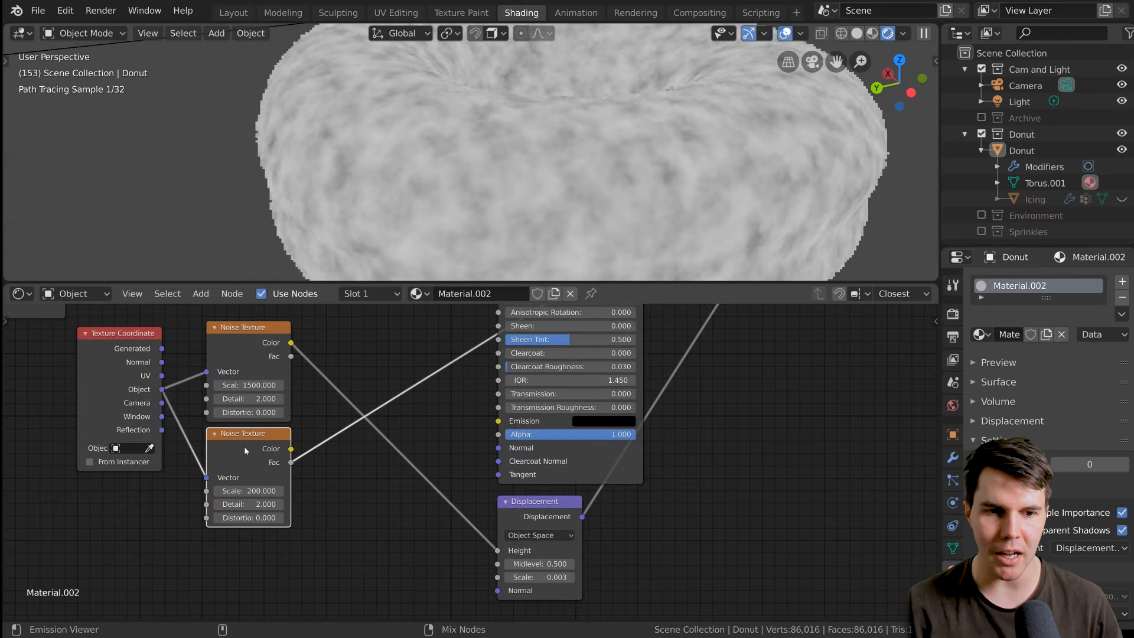
middle_click_drag(267, 345, 269, 384)
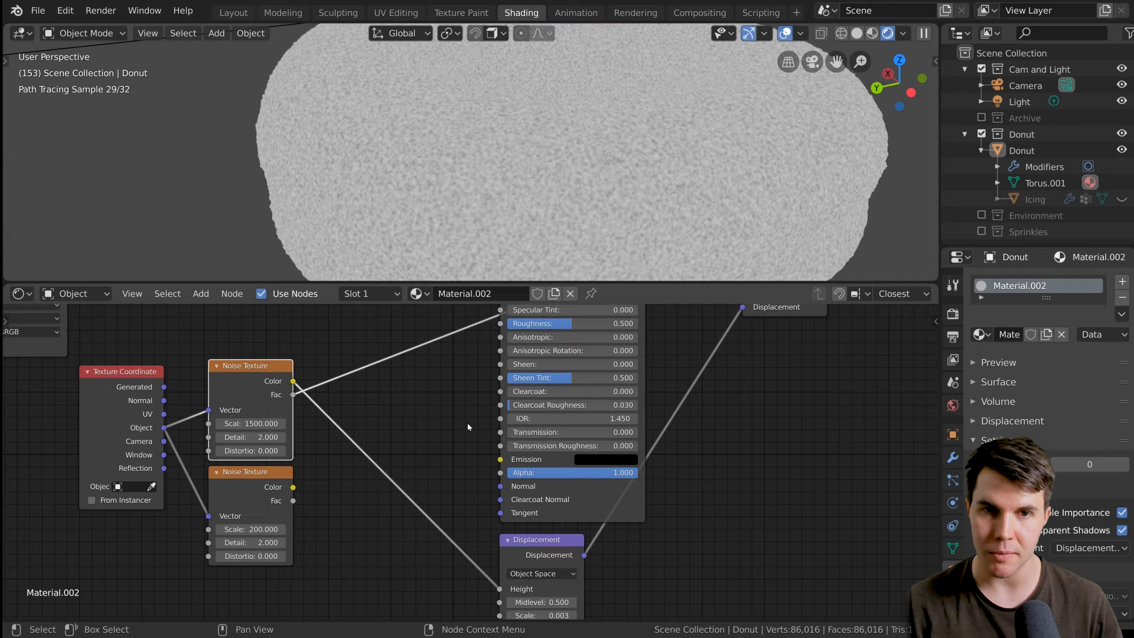
scroll(469, 421, "up", 4)
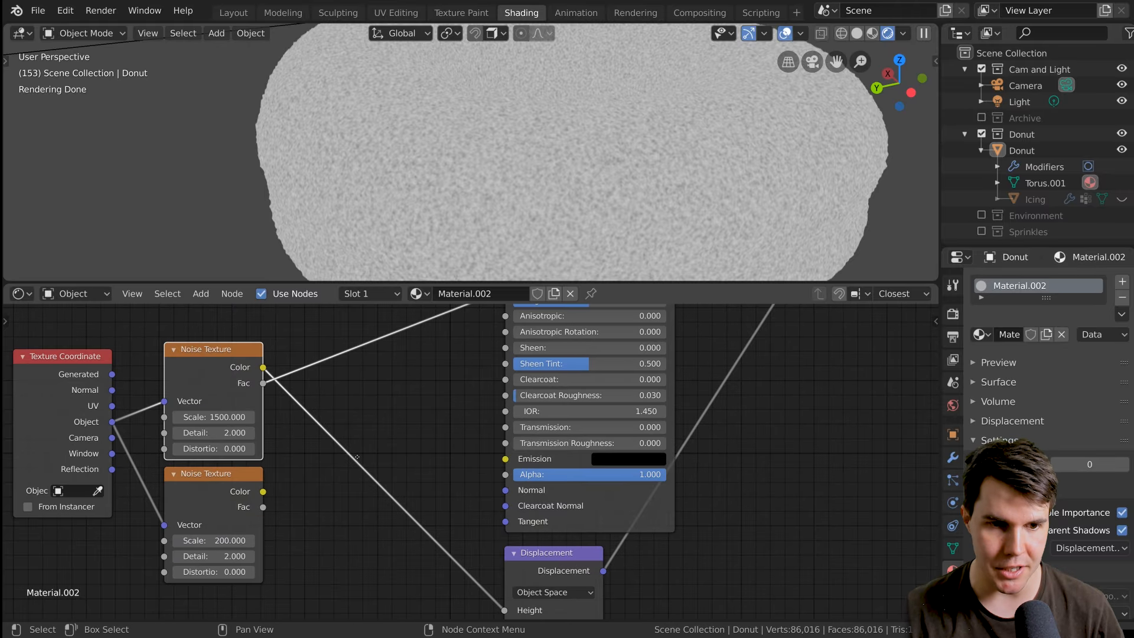
middle_click_drag(419, 374, 402, 408)
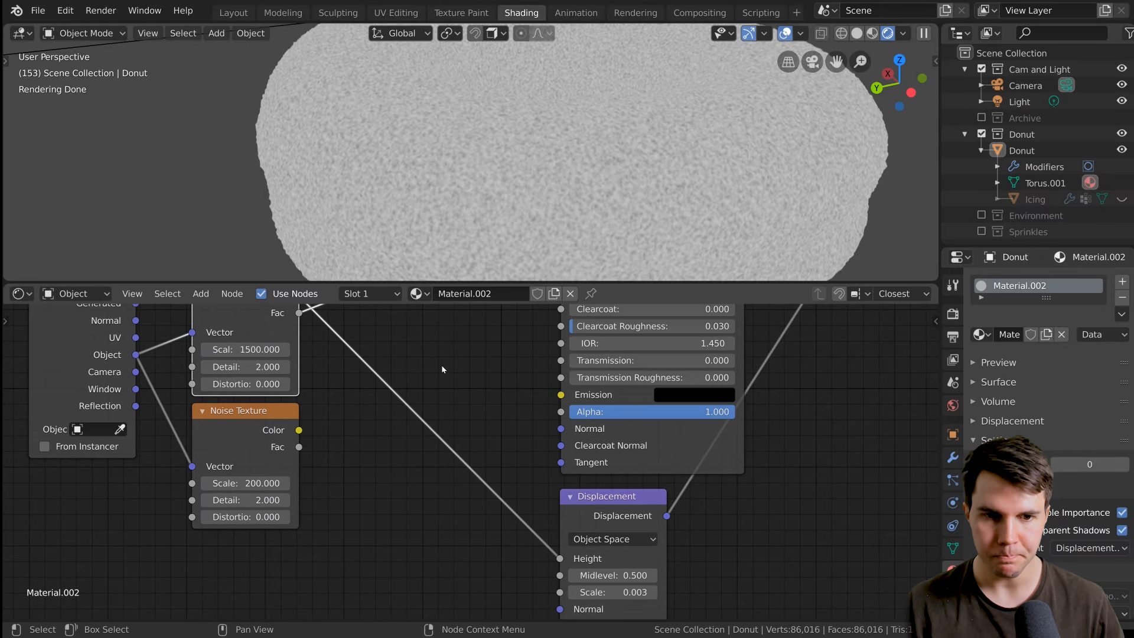
key("shift+a")
mouse_move(445, 406)
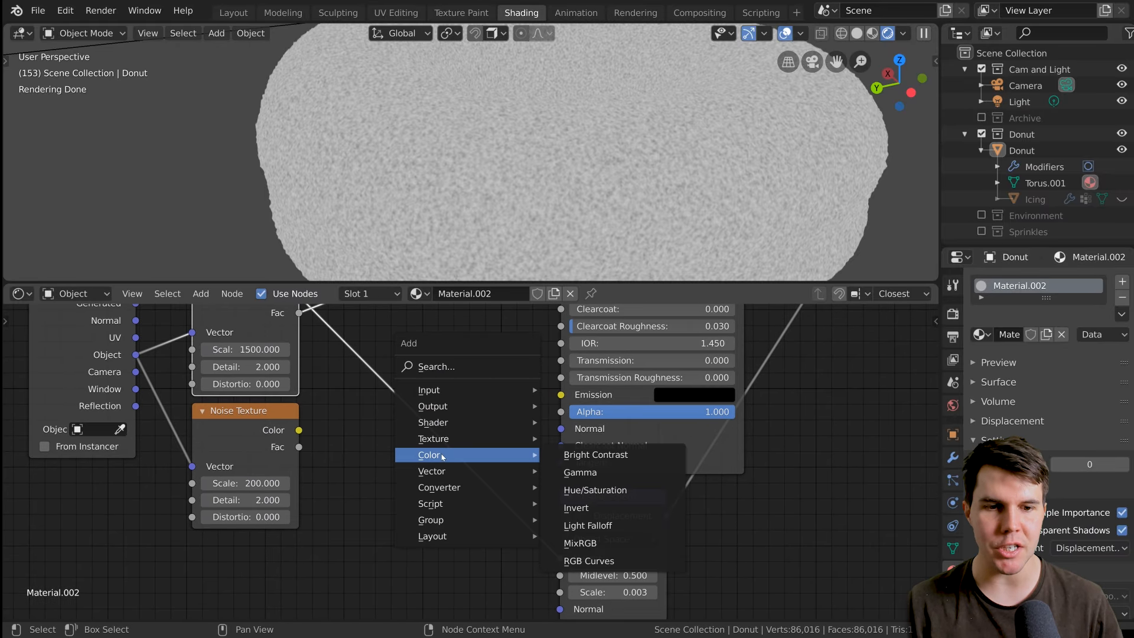
mouse_move(449, 435)
key("Escape")
key("shift+a")
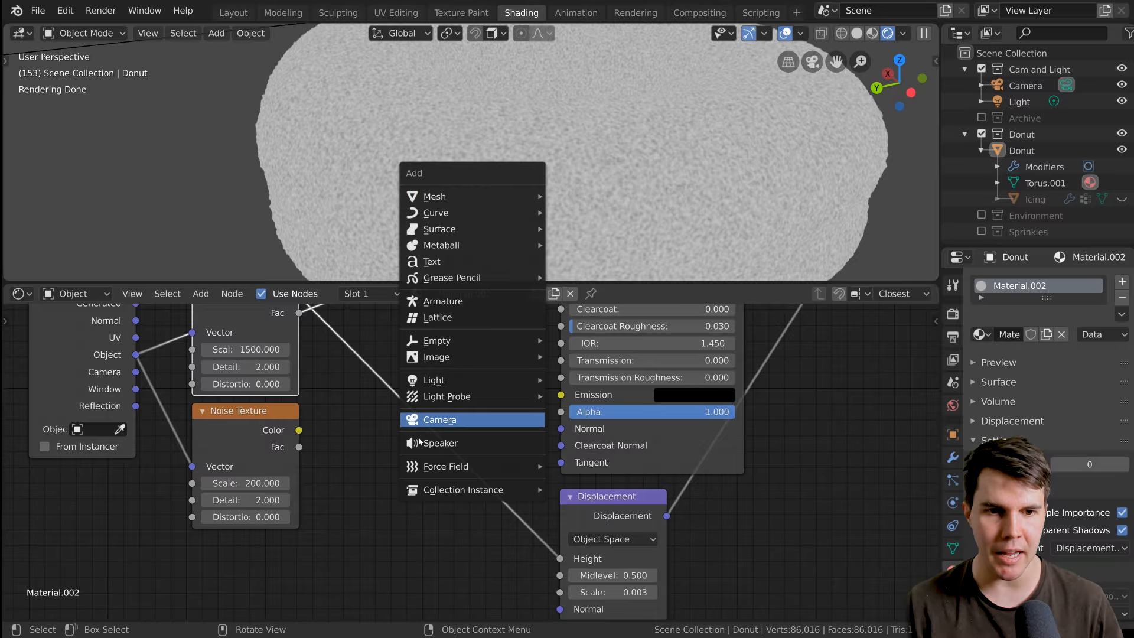
key("Escape")
key("n")
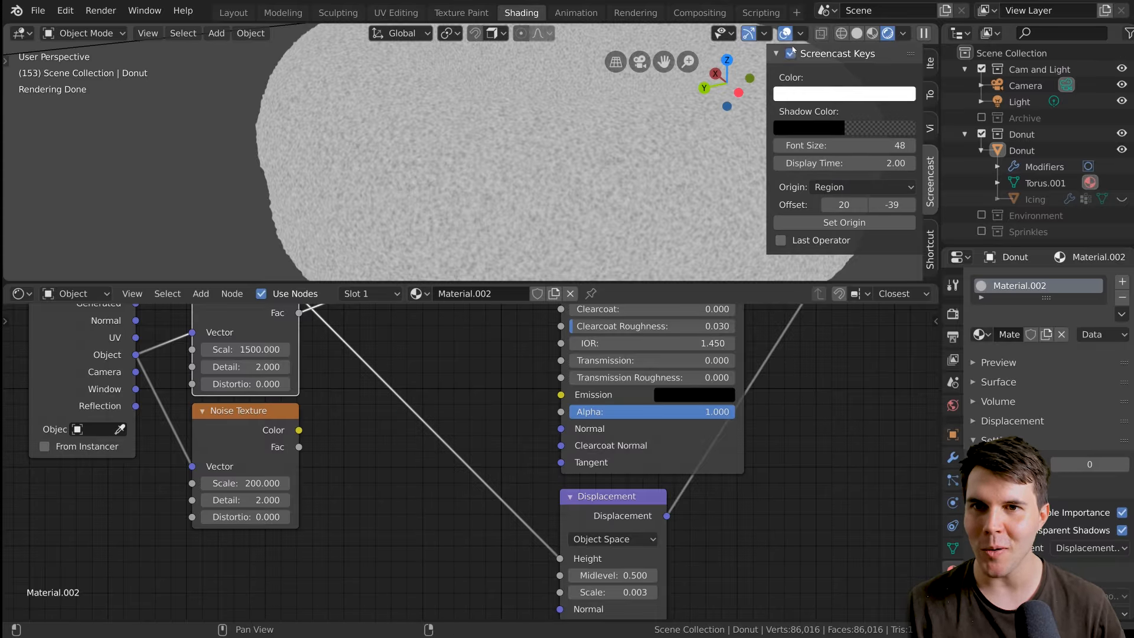
key("n")
Insert a MixRGB node into the link between the scale 1500 noise texture and the Displacement node's Height.
key("shift+a")
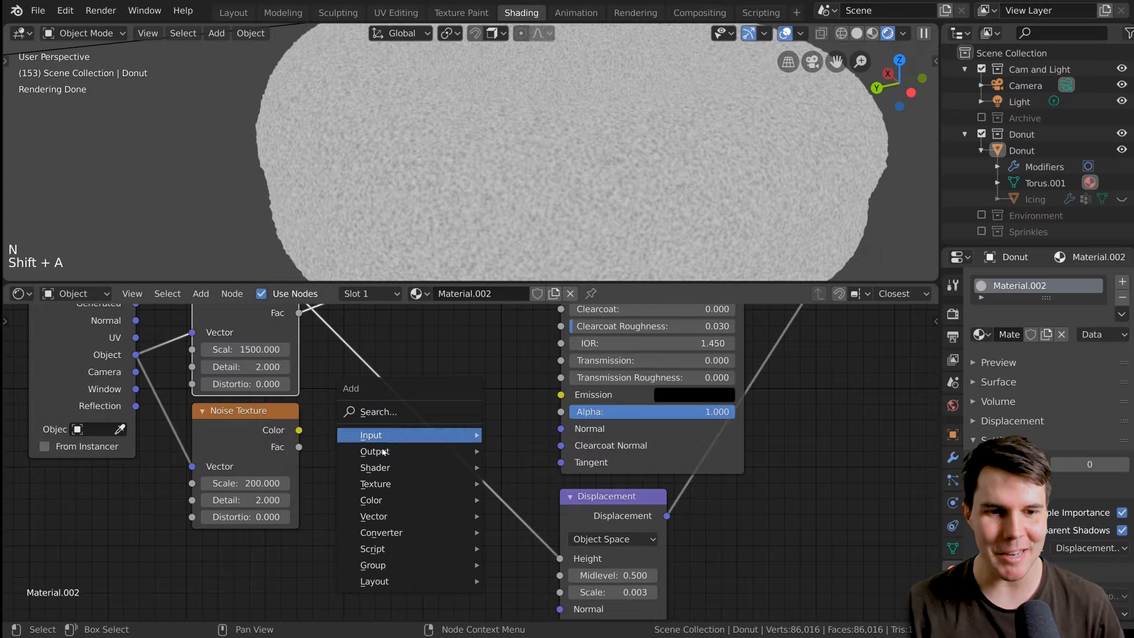
mouse_move(395, 477)
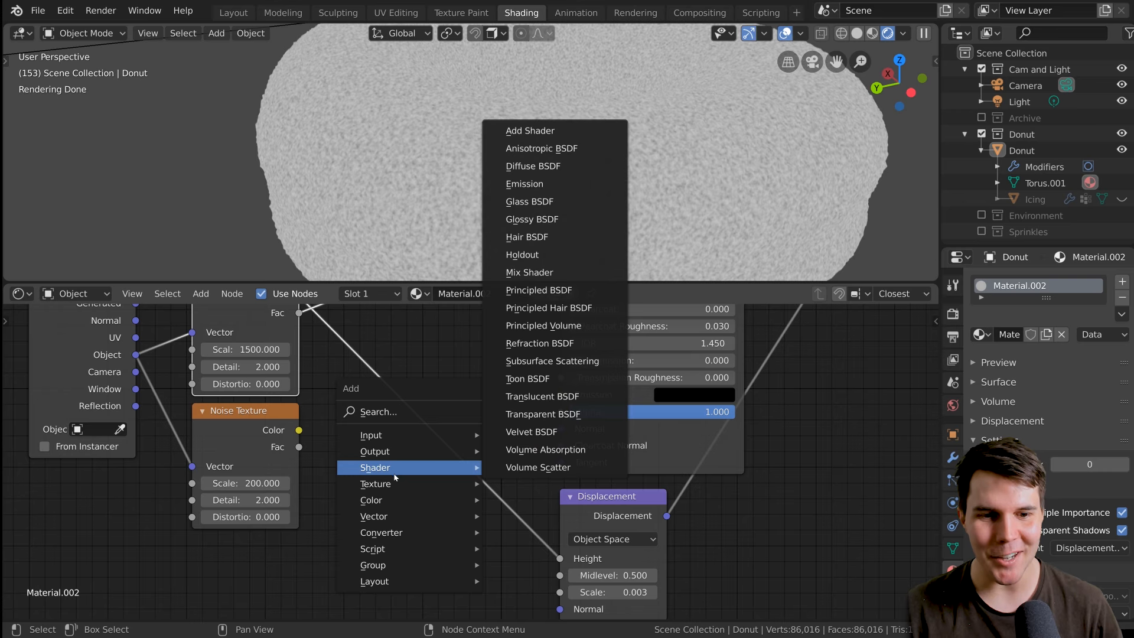
mouse_move(396, 500)
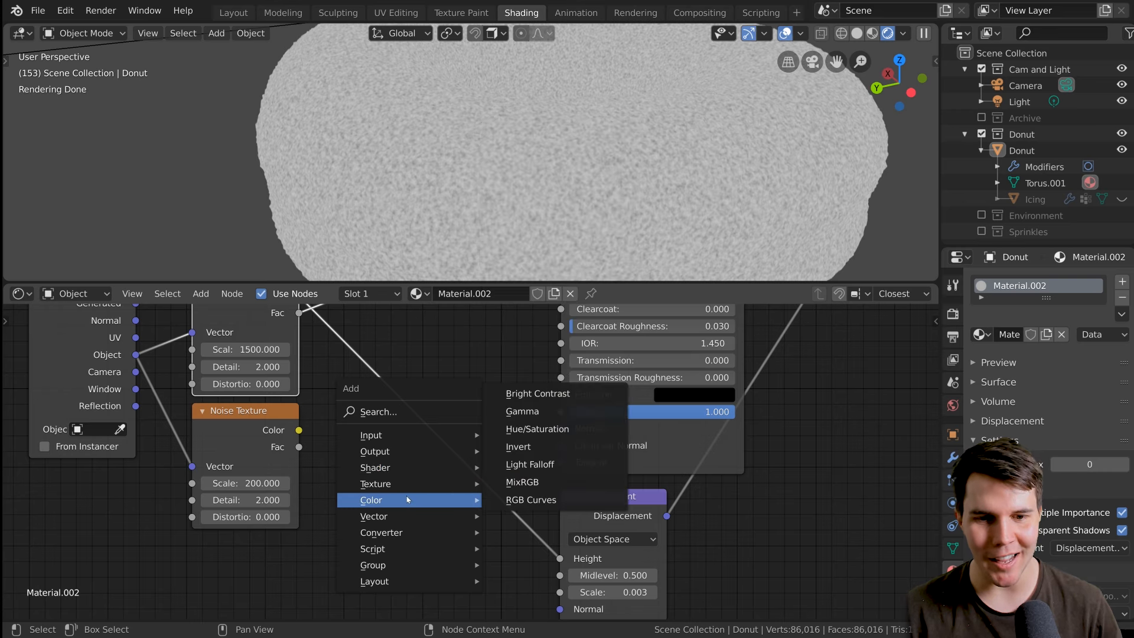
left_click(543, 482)
left_click(460, 482)
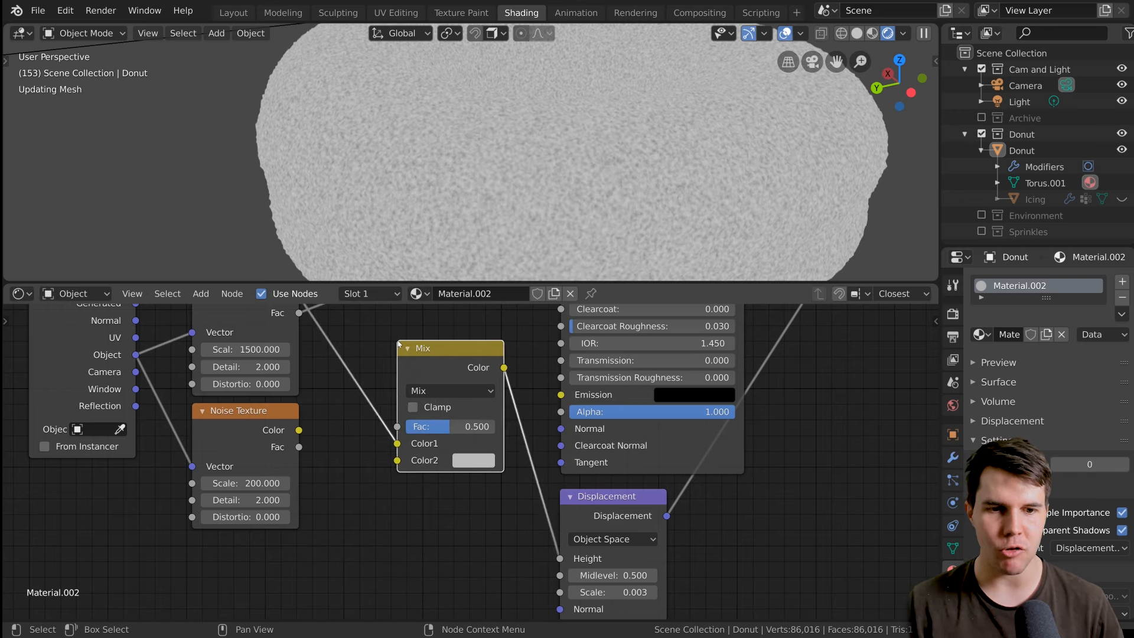
Connect the Fac output of the scale 1500 noise to Color1 and of the scale 200 noise to Color2 of the Mix node.
scroll(461, 483, "down", 4)
middle_click_drag(461, 470, 438, 458)
left_click_drag(322, 341, 326, 338)
left_click_drag(390, 440, 372, 331)
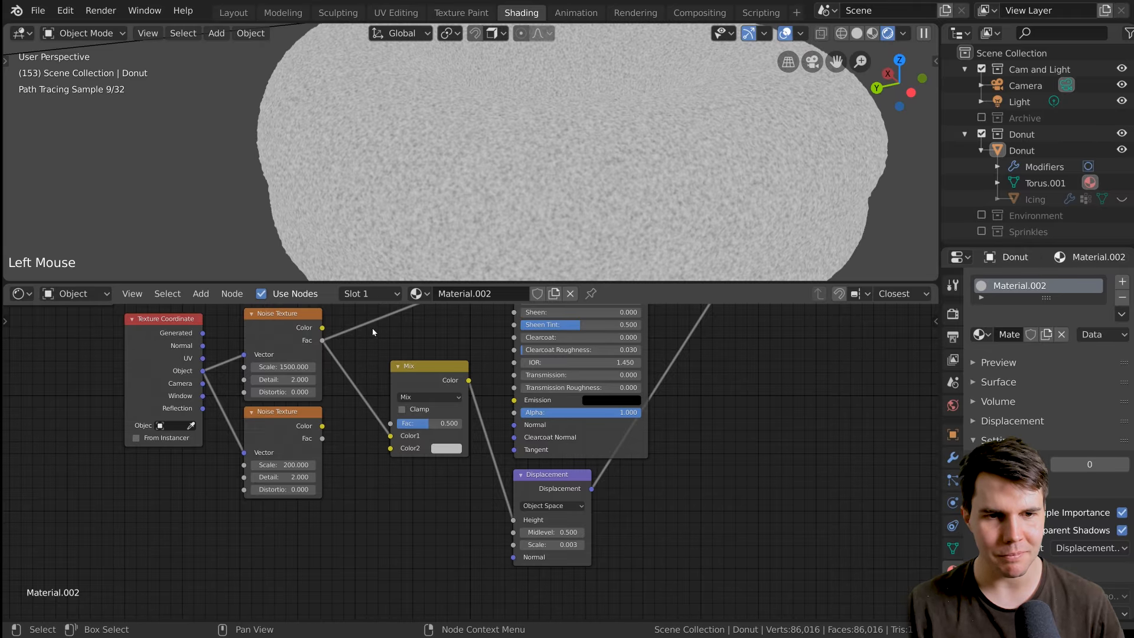
middle_click_drag(334, 395, 325, 415)
scroll(325, 425, "up", 1)
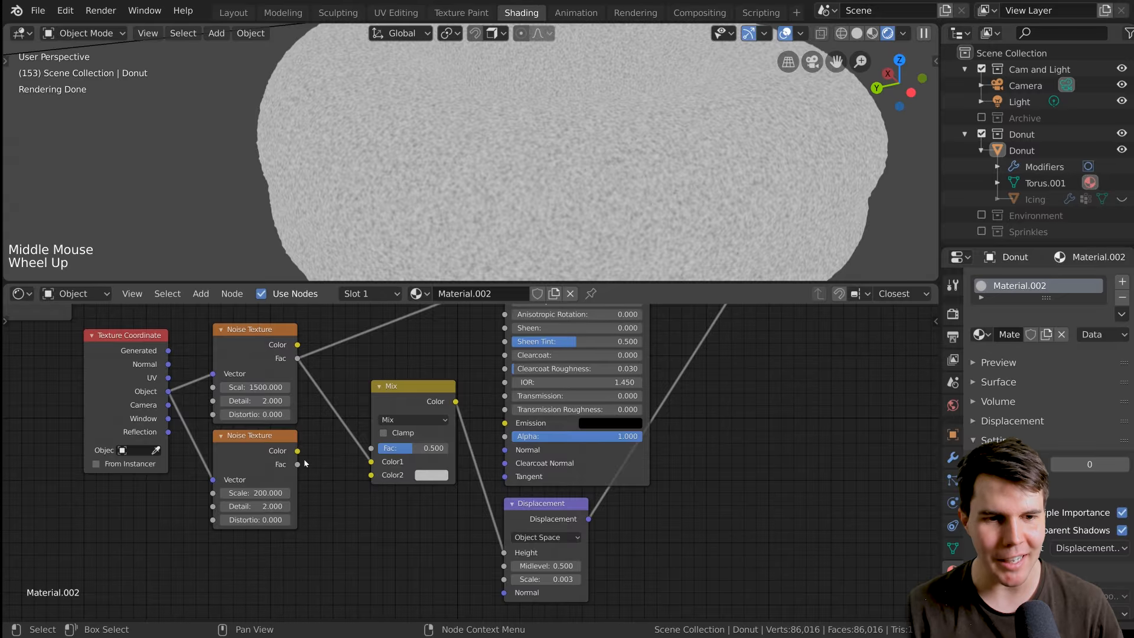
left_click_drag(298, 464, 371, 475)
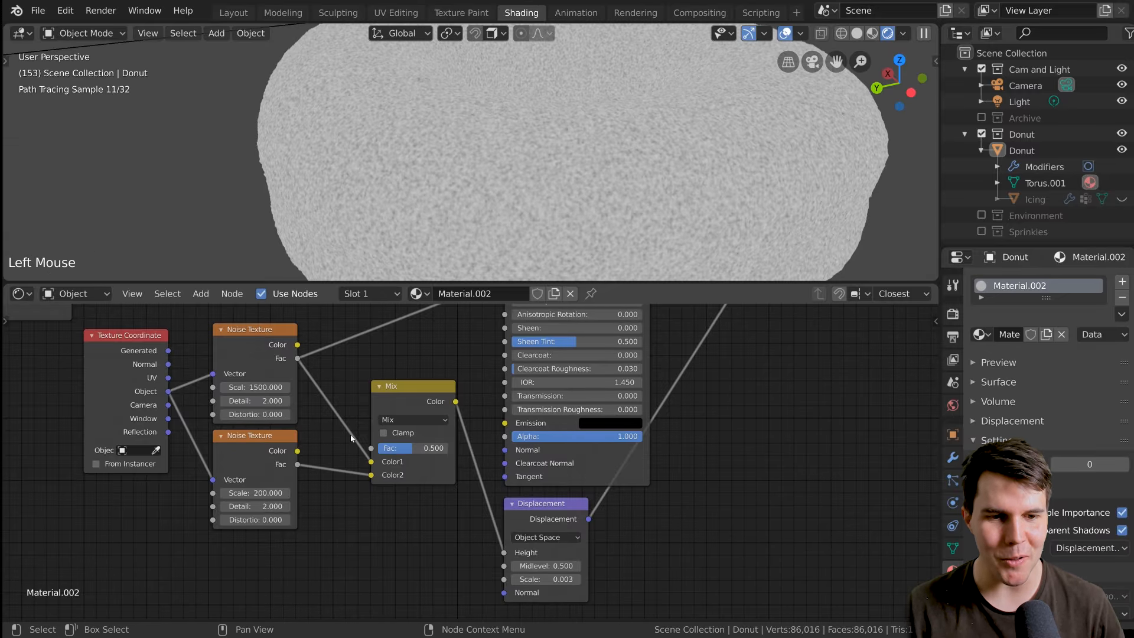
Preview the Mix node's output on the donut with its factor at 0 and at 1.
scroll(351, 438, "up", 2)
middle_click_drag(354, 440, 390, 449)
scroll(440, 496, "up", 1)
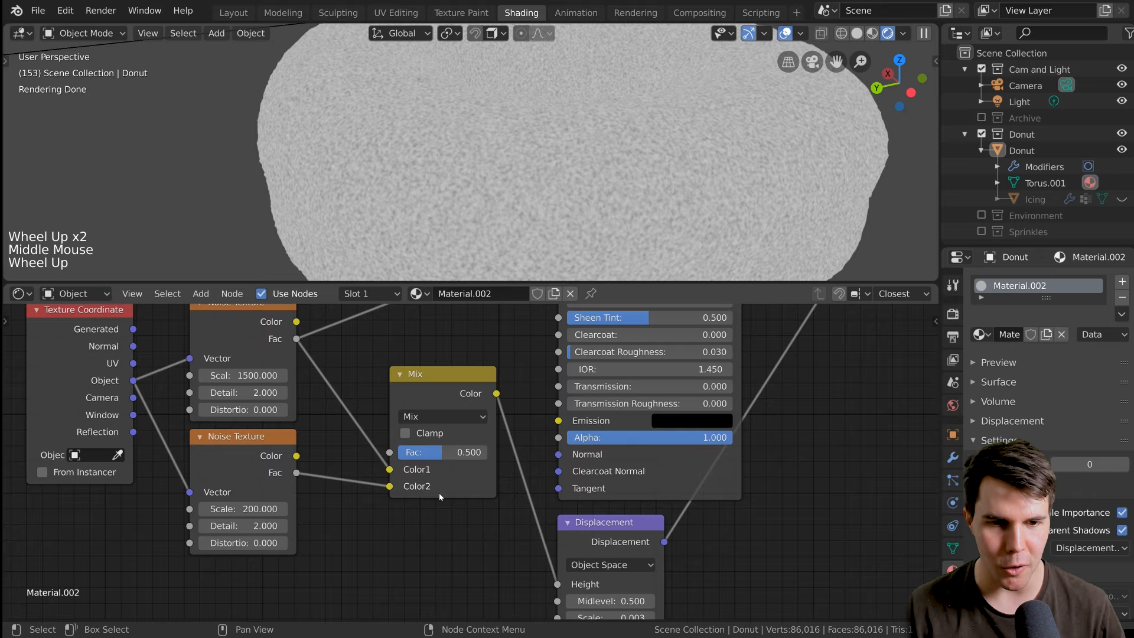
left_click(438, 393, "ctrl+shift")
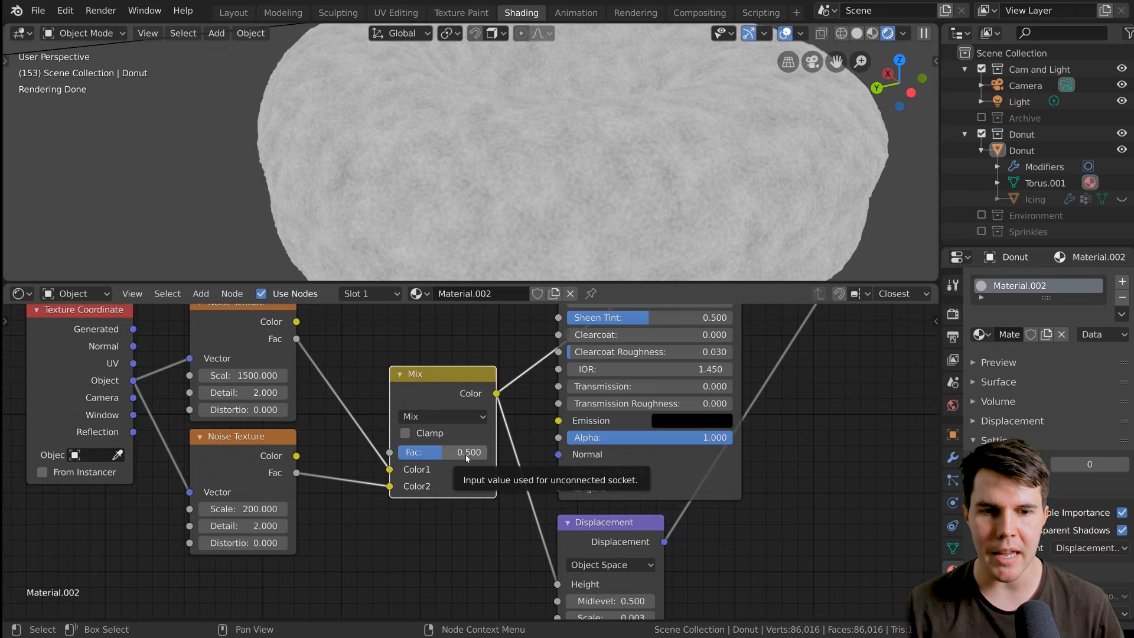
left_click_drag(457, 454, 397, 452)
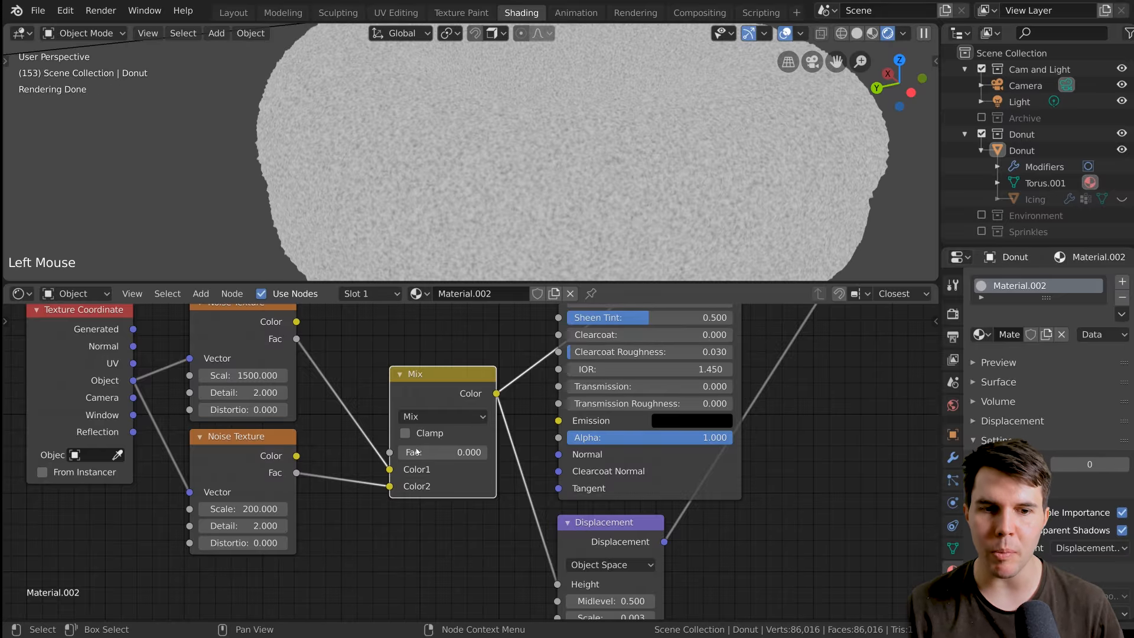
left_click_drag(393, 471, 488, 452)
Set the Mix node's factor to about 0.553 to blend both noise textures.
left_click(235, 337)
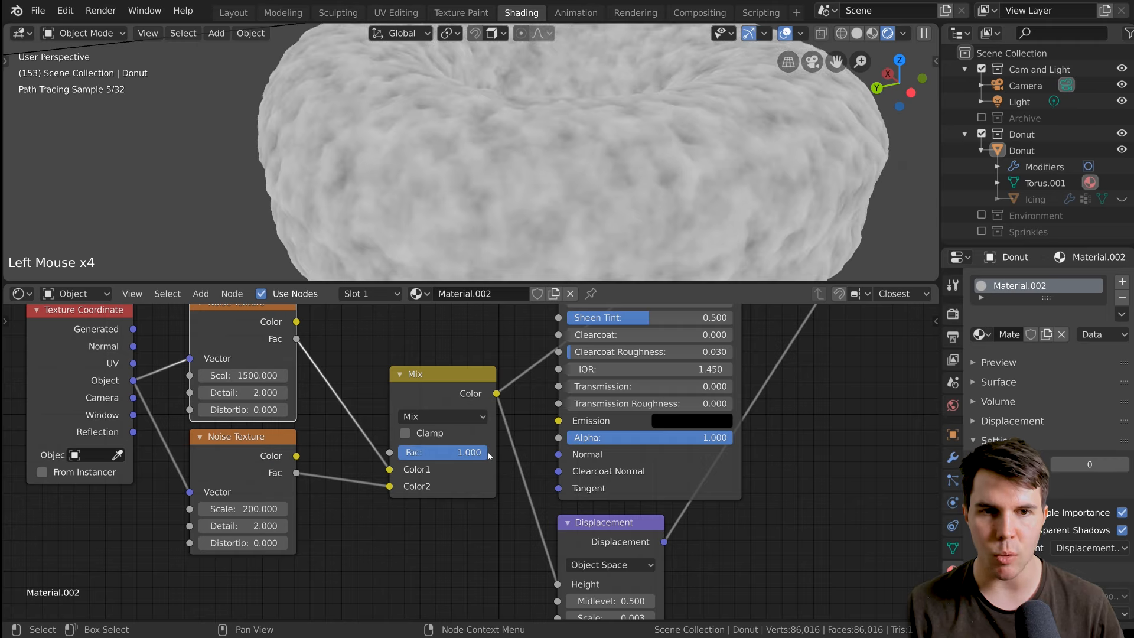
left_click(260, 458)
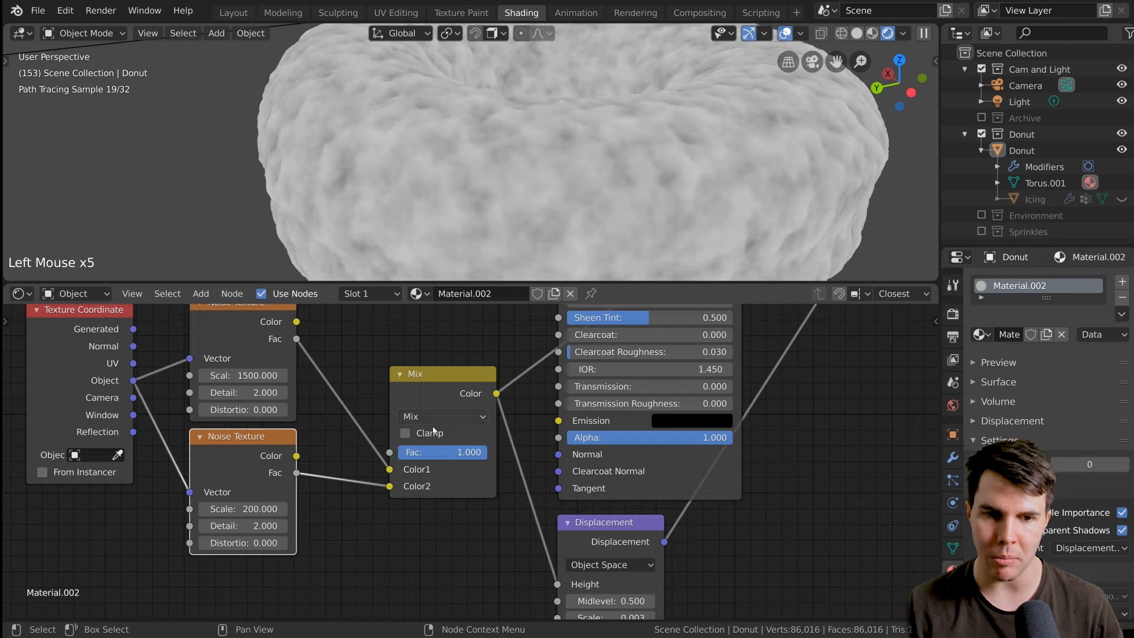
left_click(444, 371)
left_click_drag(470, 452, 449, 452)
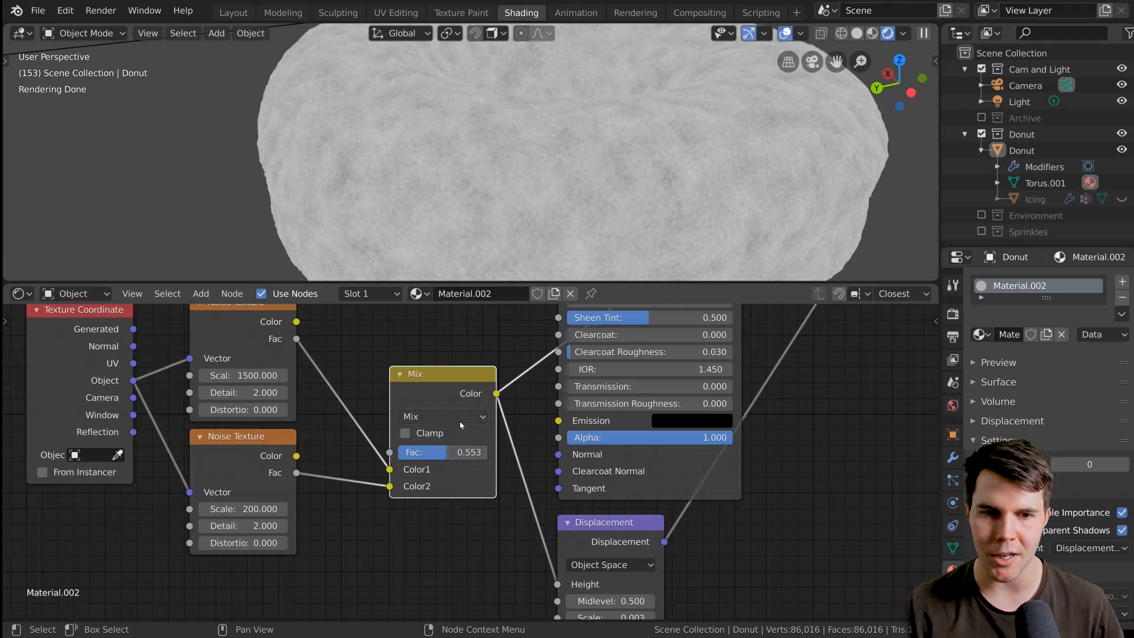
Change the Mix node's blend type to Add.
left_click(425, 417)
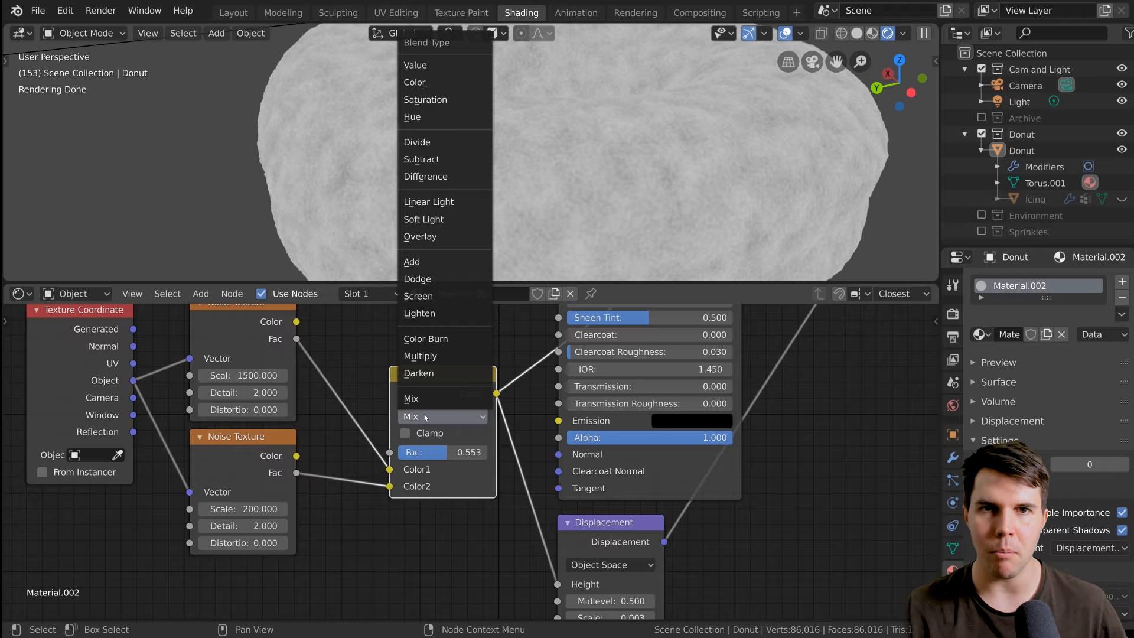
left_click(454, 264)
scroll(468, 449, "down", 1)
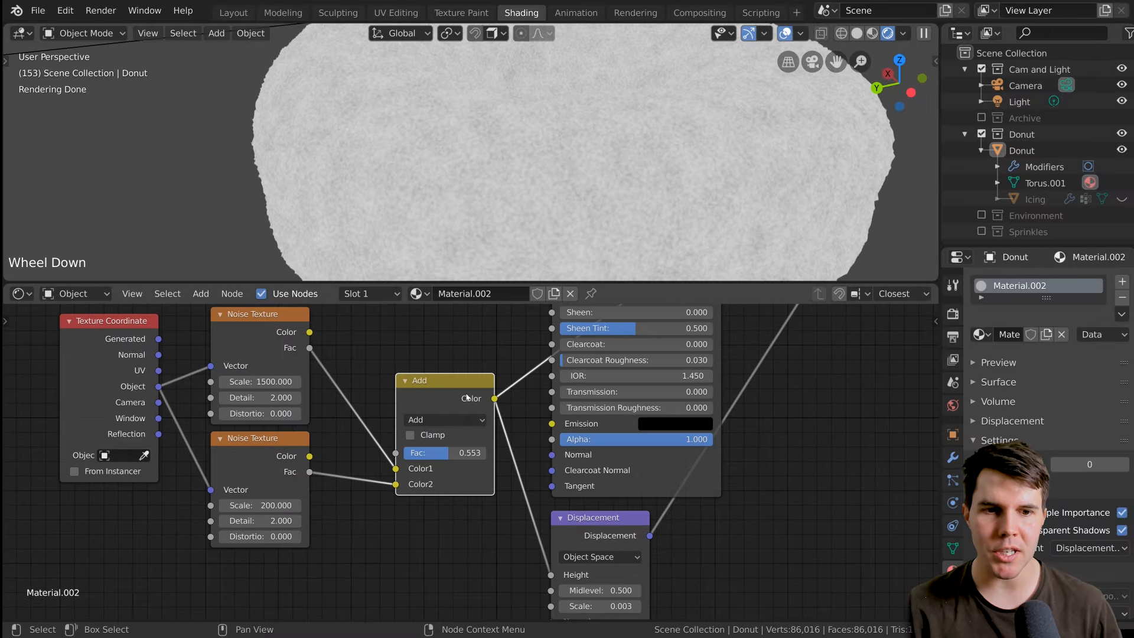
Compare the preview of the scale 200 noise texture with the combined output of the Add node on the donut.
left_click(271, 473, "ctrl+shift")
left_click(272, 473, "ctrl+shift")
left_click(271, 472, "ctrl+shift")
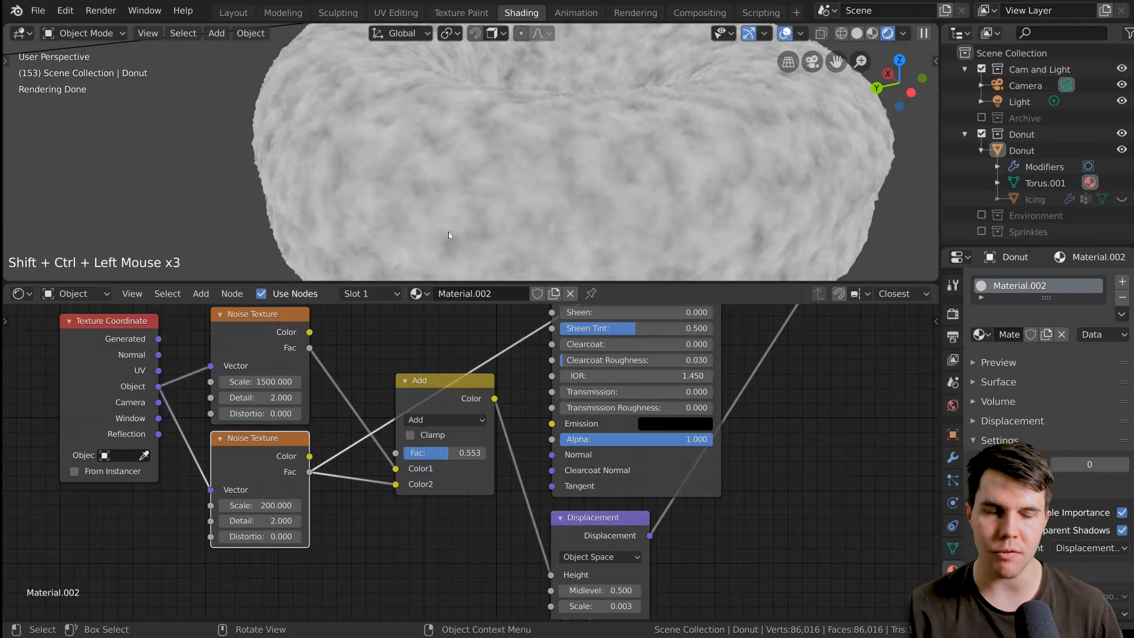
left_click(440, 396, "ctrl+shift")
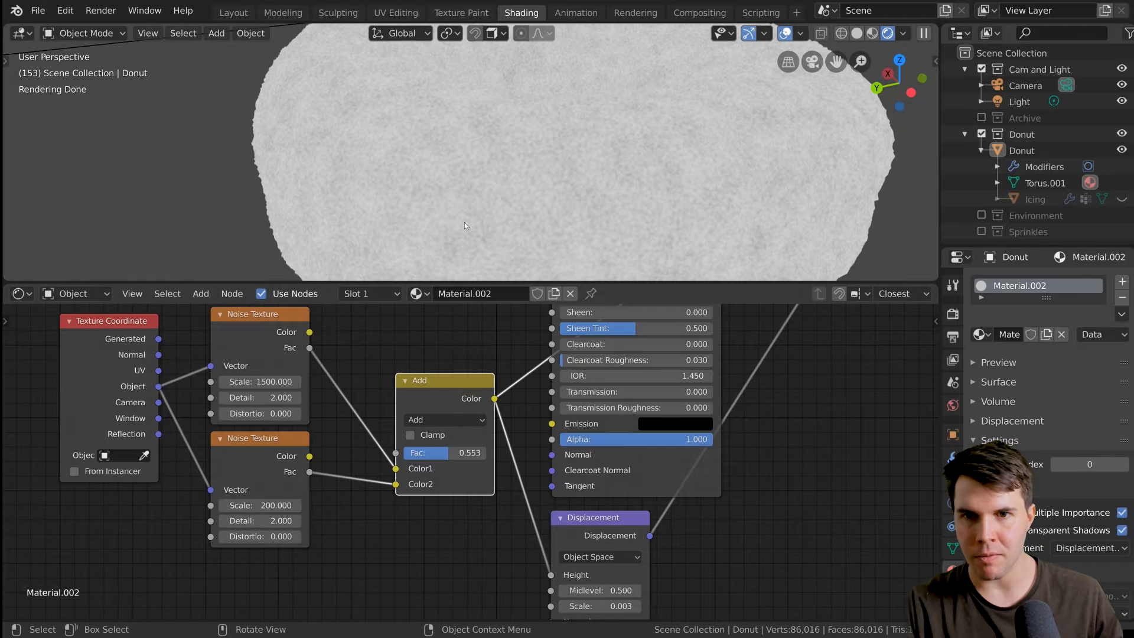
scroll(462, 224, "up", 3)
scroll(462, 224, "down", 2)
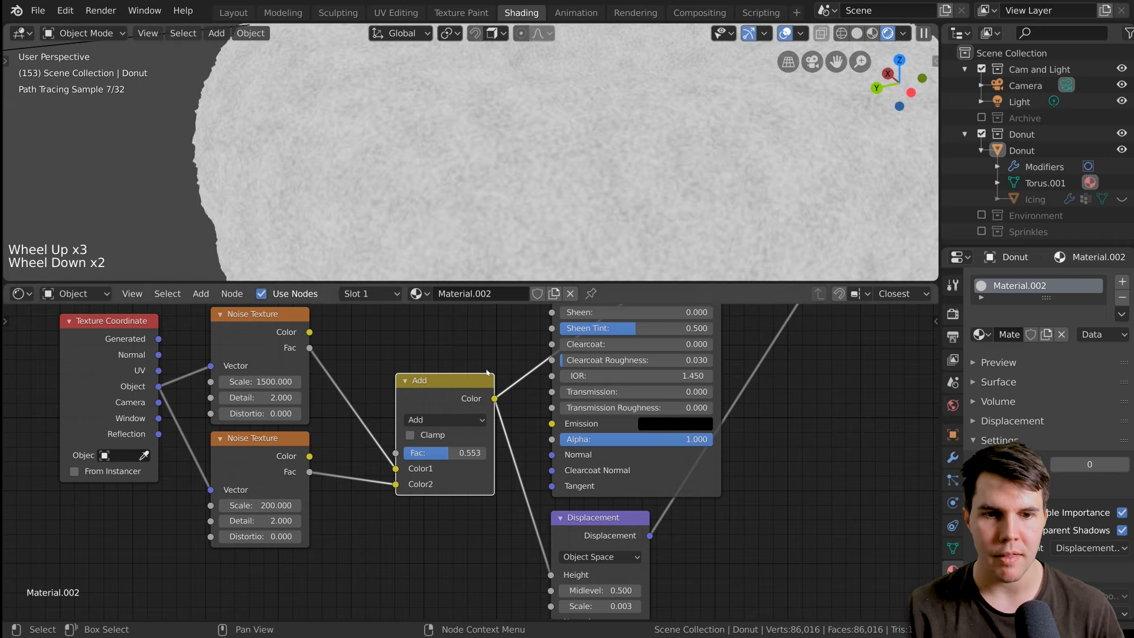
Set the Add node's factor to 1.000 and inspect the combined noise on the donut surface.
left_click_drag(464, 455, 488, 456)
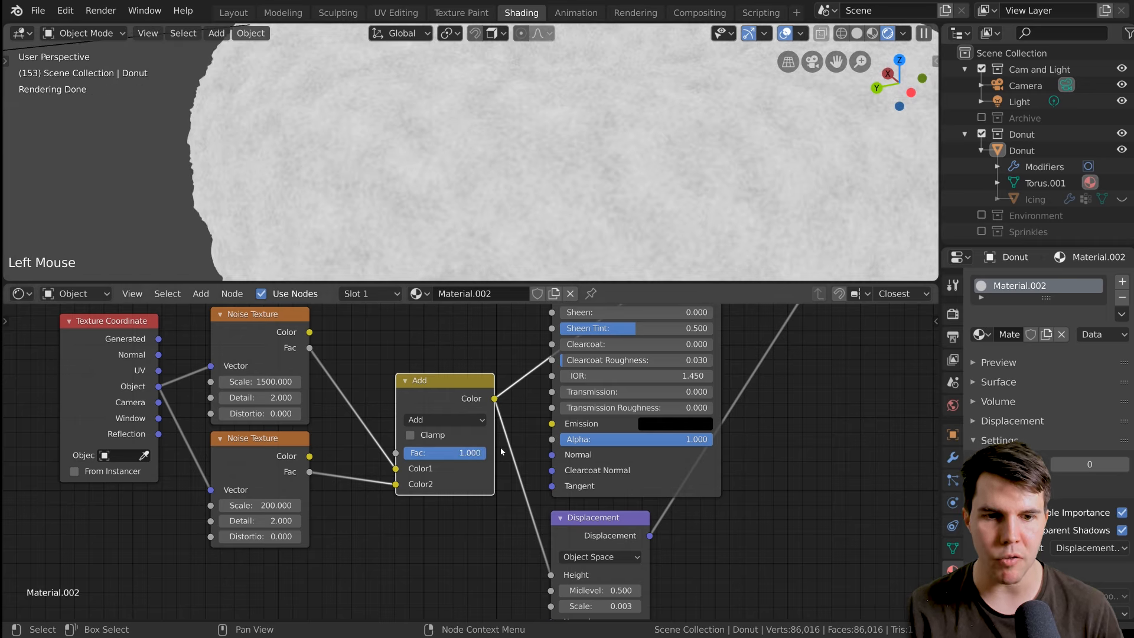
scroll(472, 454, "down", 1)
scroll(393, 201, "down", 1)
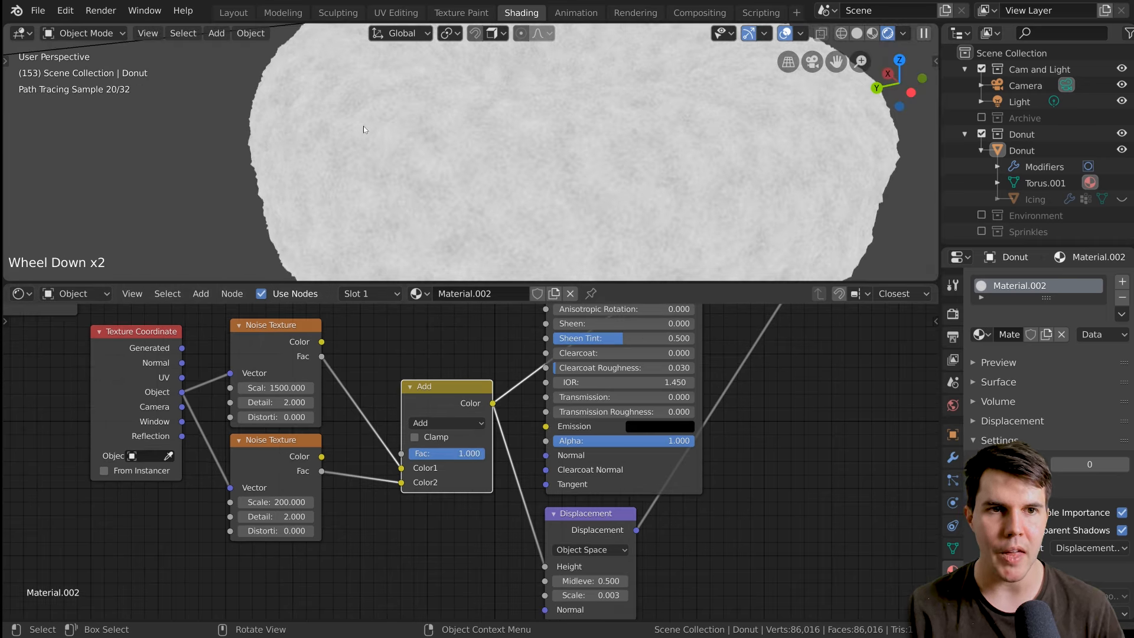
scroll(453, 153, "up", 1)
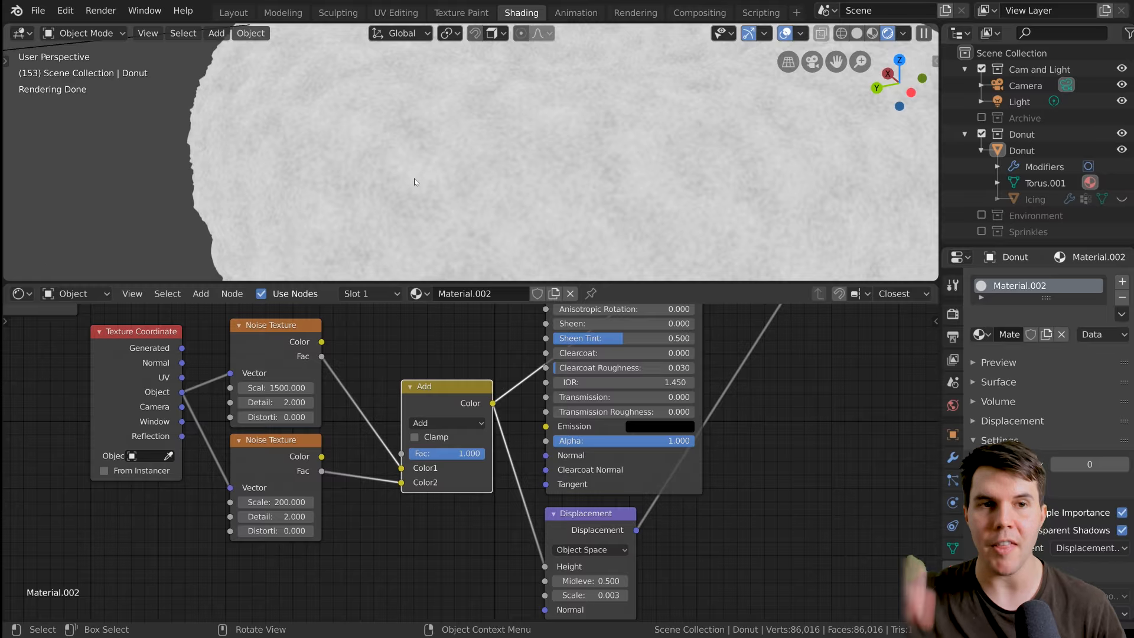
Route the Principled BSDF back to the Material Output's Surface and inspect the shaded donut from a slightly different angle.
scroll(453, 444, "down", 7)
middle_click_drag(537, 310, 481, 385)
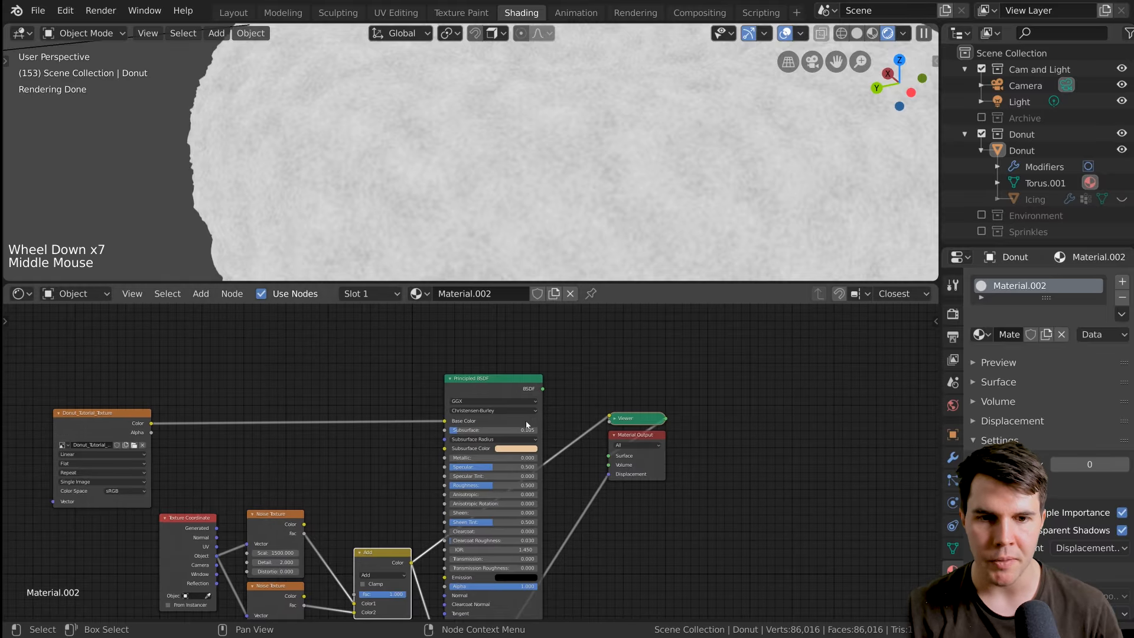
left_click(480, 385, "ctrl+shift")
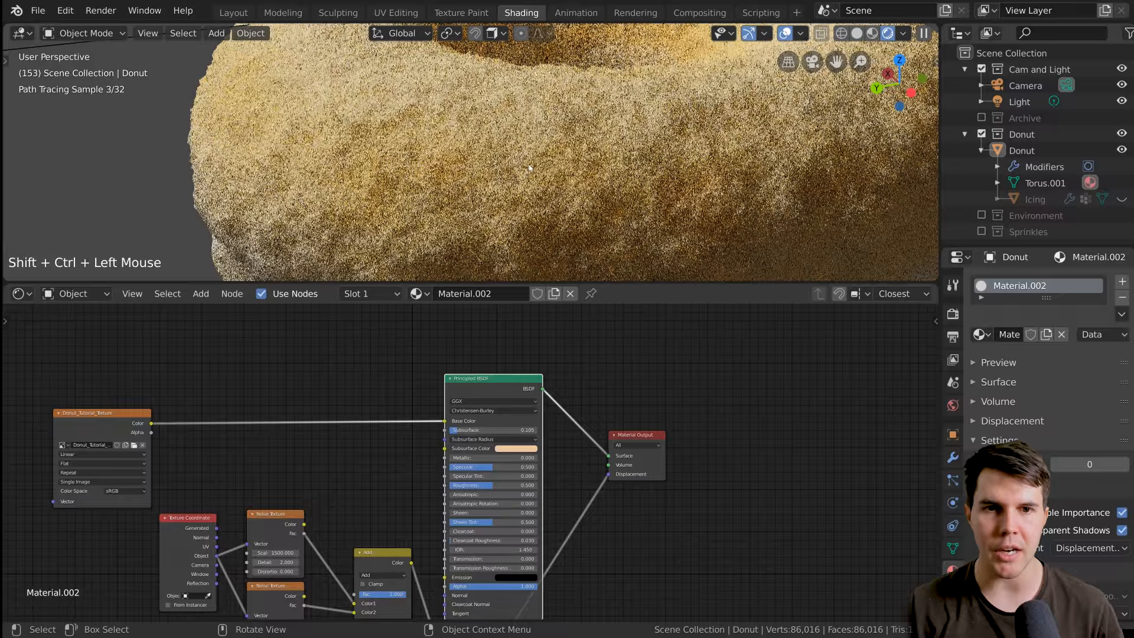
scroll(545, 148, "down", 2)
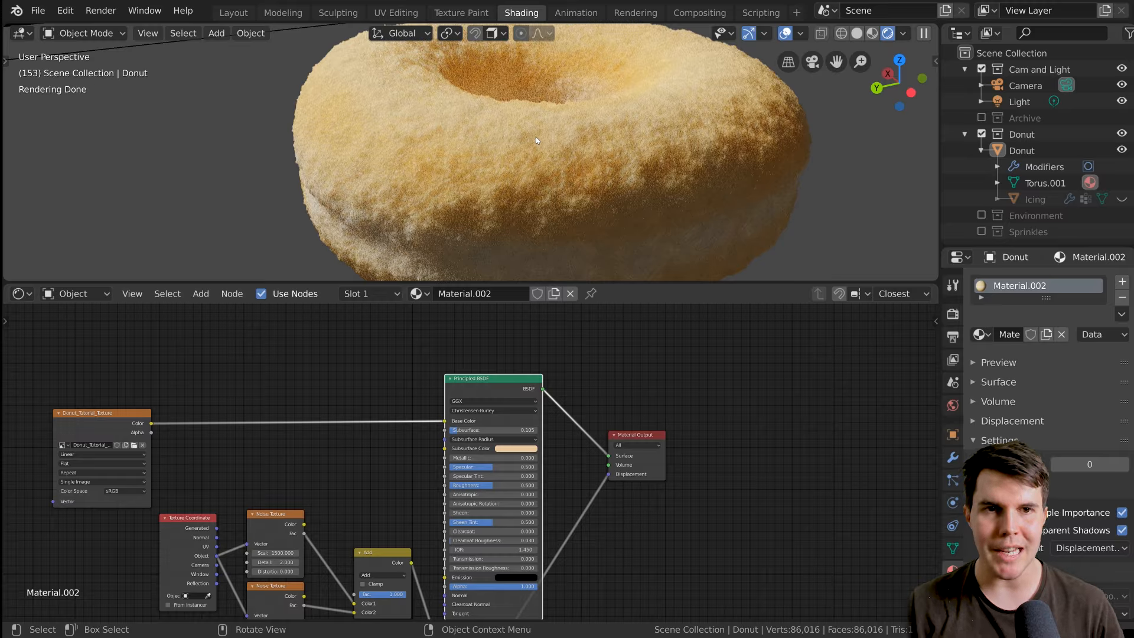
mouse_move(544, 183)
middle_mouse_down()
mouse_move(522, 186)
mouse_move(579, 183)
mouse_move(569, 184)
middle_mouse_up()
scroll(521, 186, "down", 2)
scroll(522, 187, "up", 2)
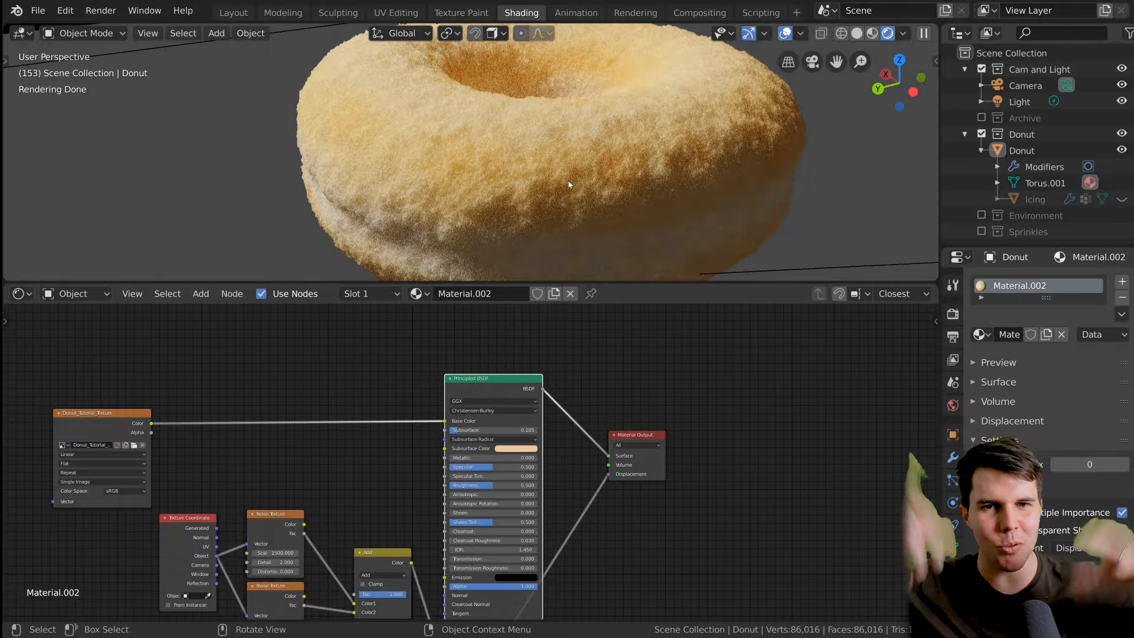
Compare the rendered donut surface with the plain donut reference photo in the browser, and return to Blender.
middle_click_drag(459, 443, 583, 348)
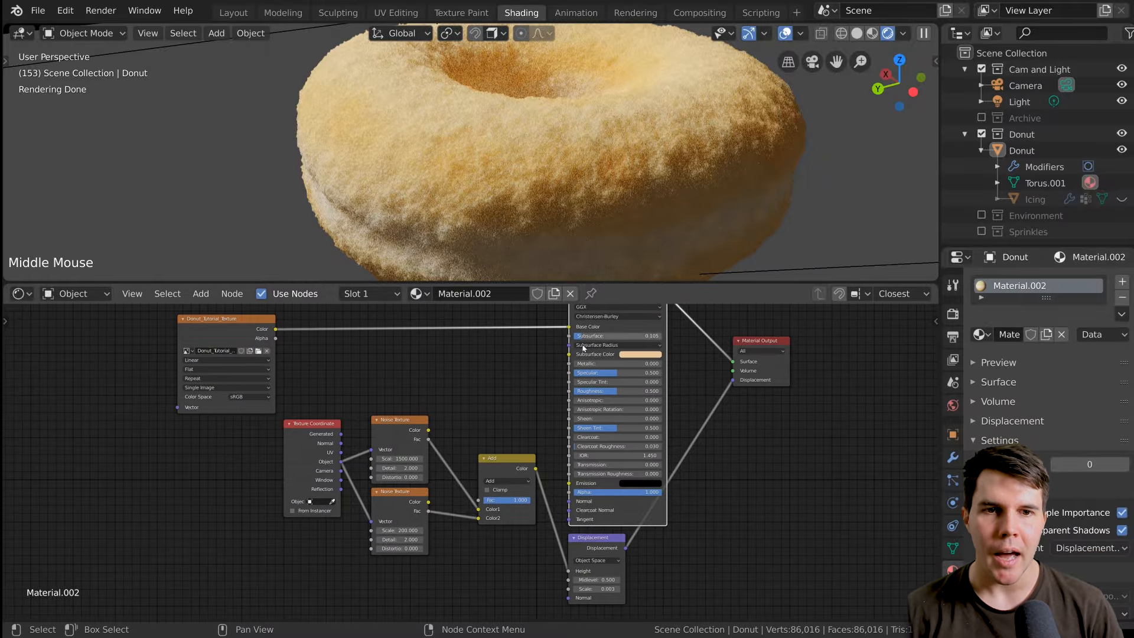
key("alt+Tab")
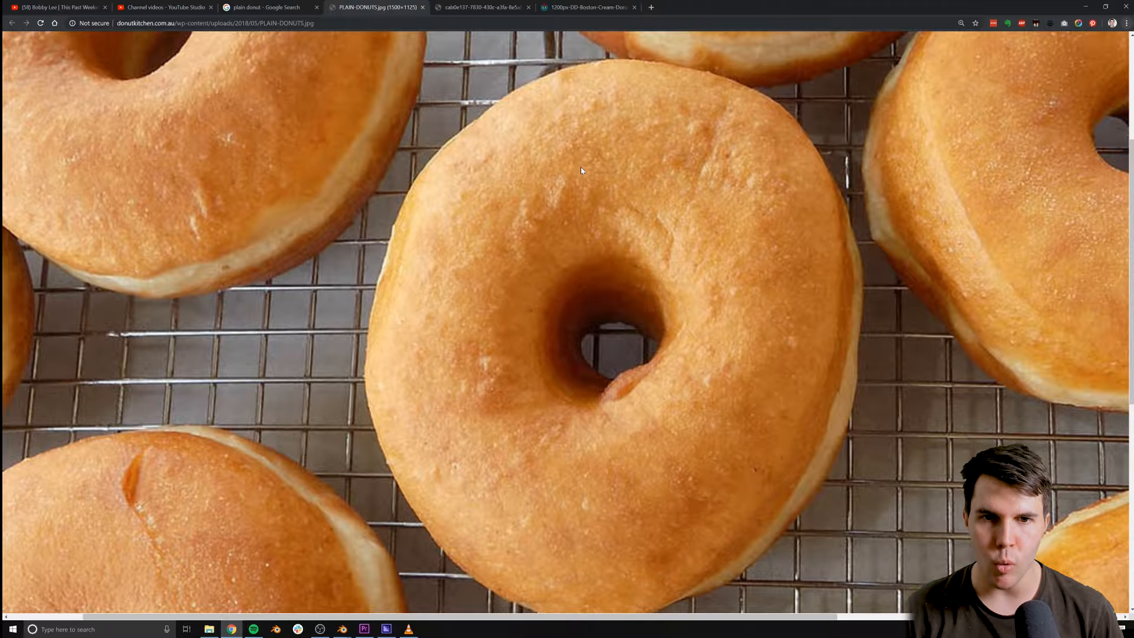
key("alt+Tab")
Preview the scale 200 noise texture's Fac output on the donut and examine its light and dark areas up close.
middle_click_drag(467, 360, 482, 408)
scroll(483, 379, "up", 4)
left_click(482, 405, "ctrl+shift")
left_click(482, 406, "ctrl+shift")
left_click(483, 405, "ctrl+shift")
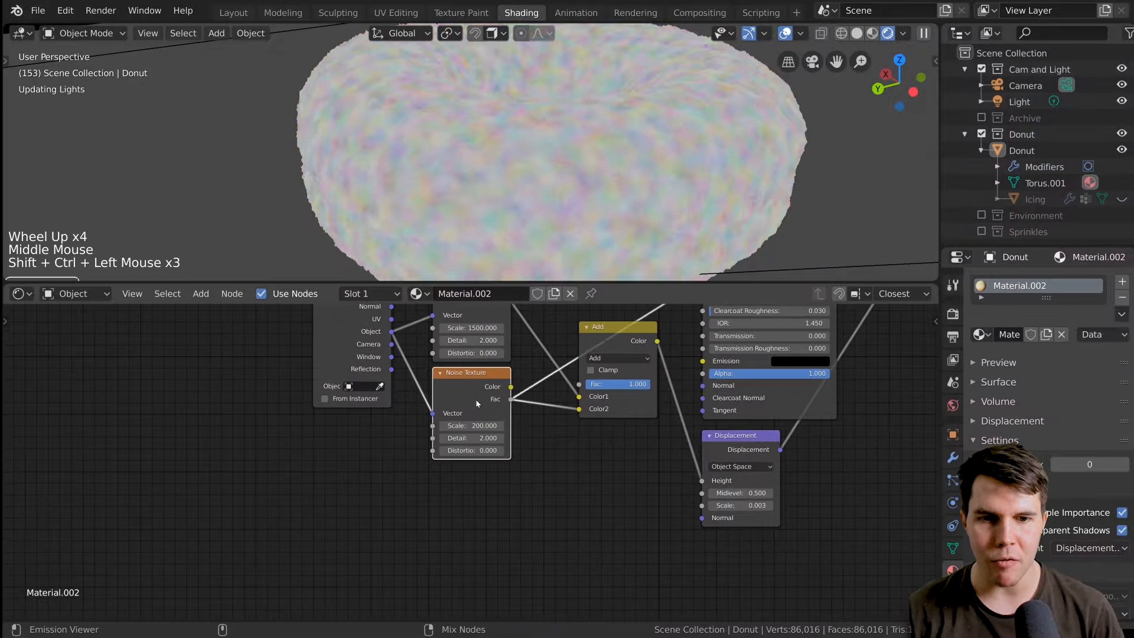
scroll(587, 157, "up", 1)
scroll(588, 158, "up", 1)
middle_click_drag(590, 160, 623, 183)
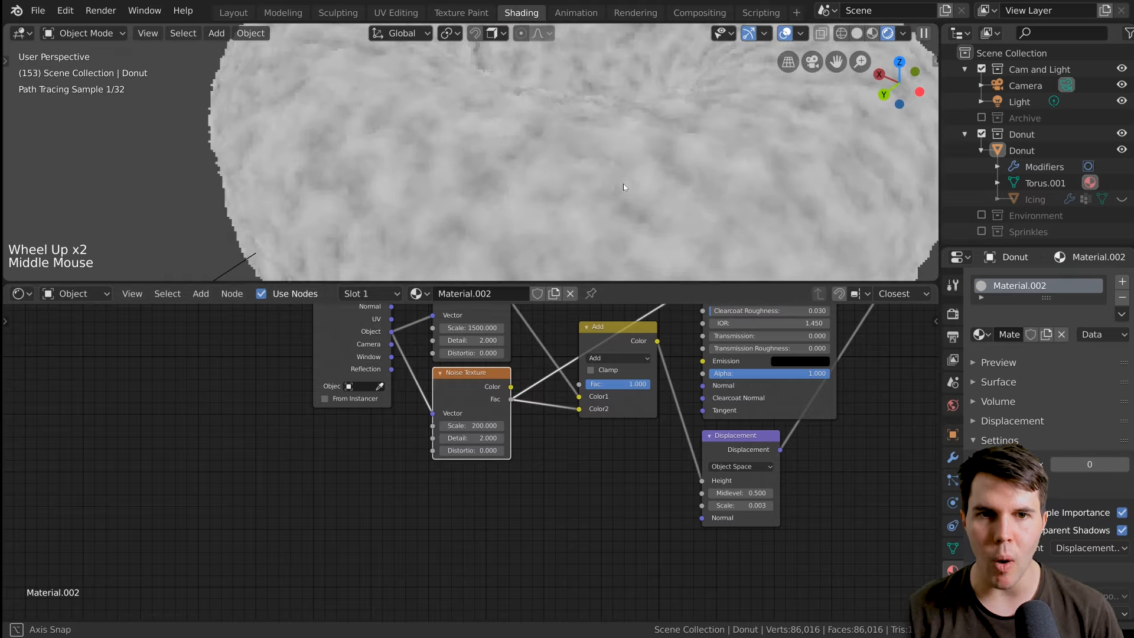
scroll(597, 205, "up", 1)
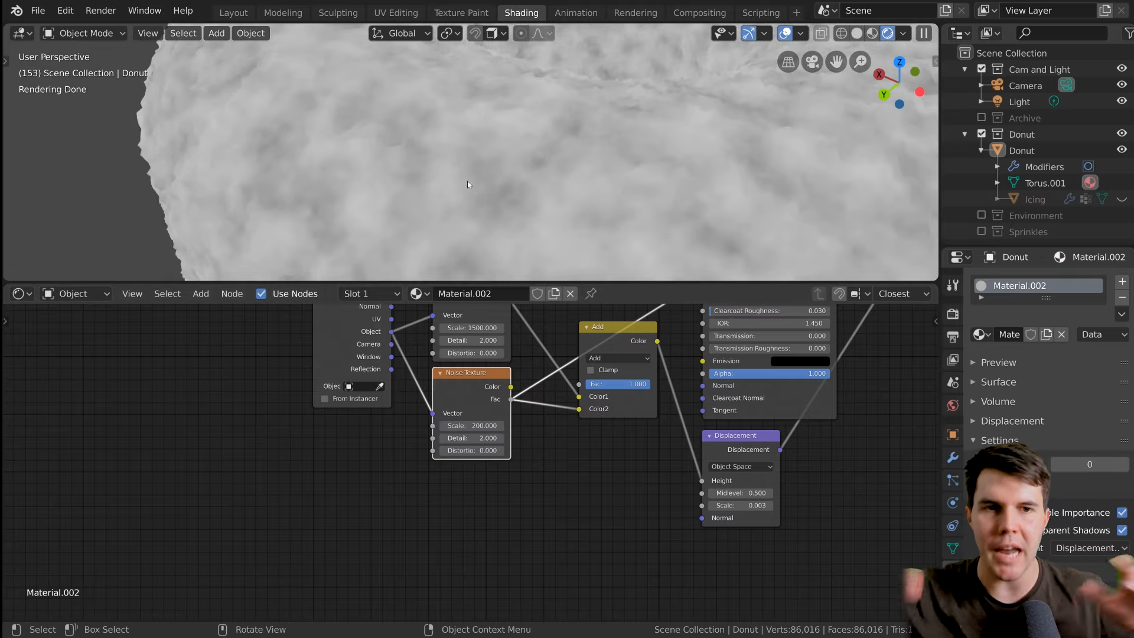
Add a ColorRamp node between the scale 200 noise texture's Fac output and the Add node's Color2 input.
scroll(502, 366, "down", 4)
middle_click_drag(555, 372, 494, 475)
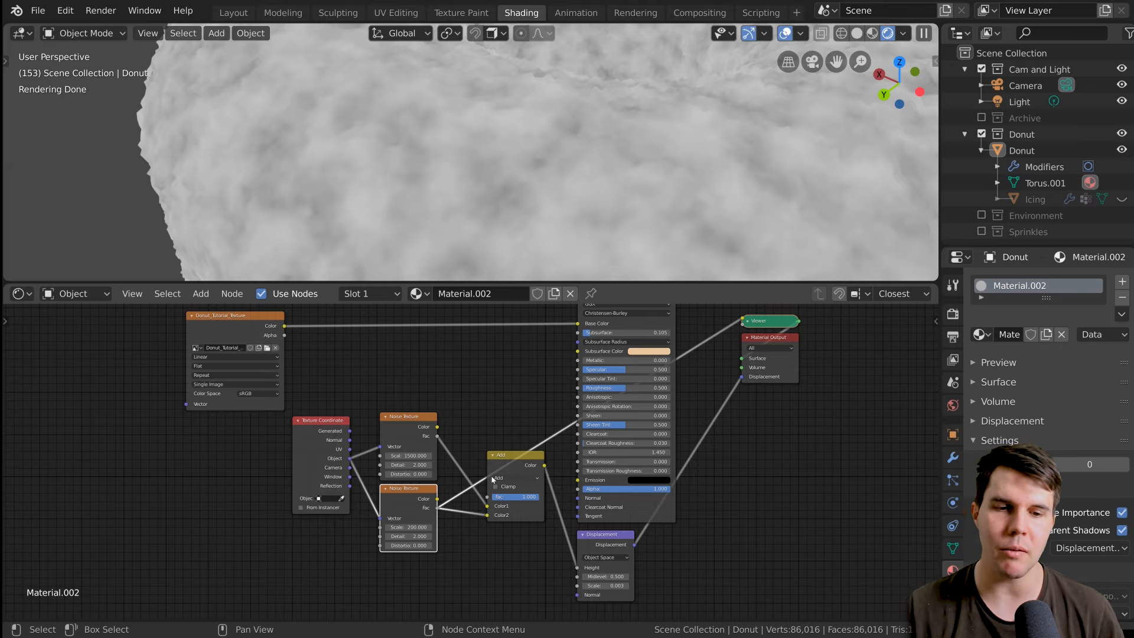
middle_click_drag(492, 479, 462, 460)
scroll(502, 471, "up", 6)
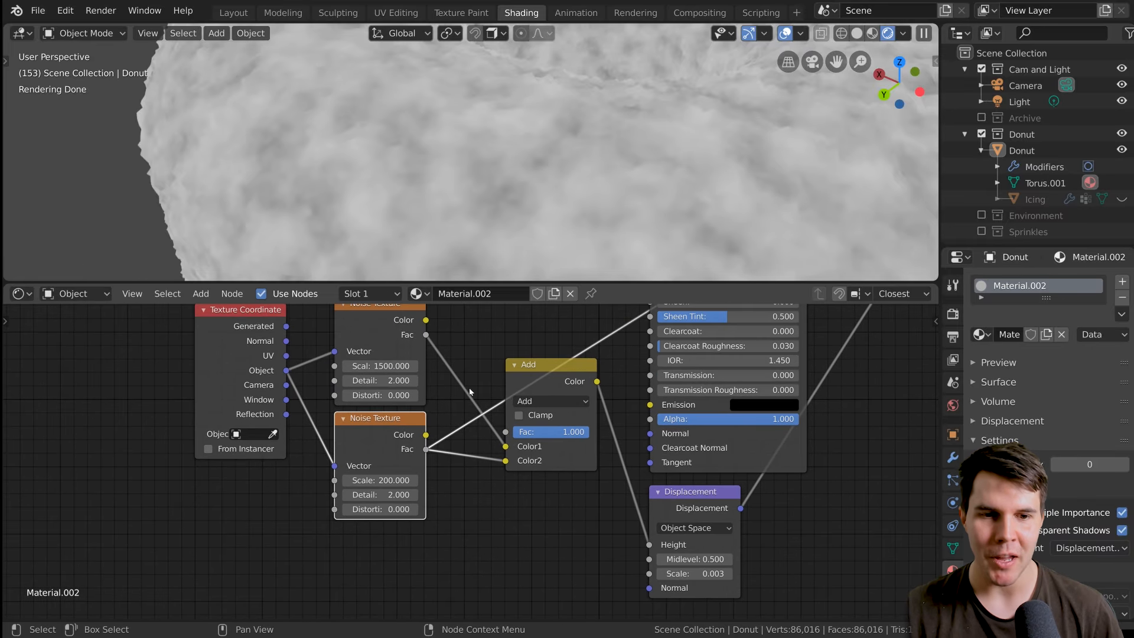
key("shift+a")
mouse_move(472, 422)
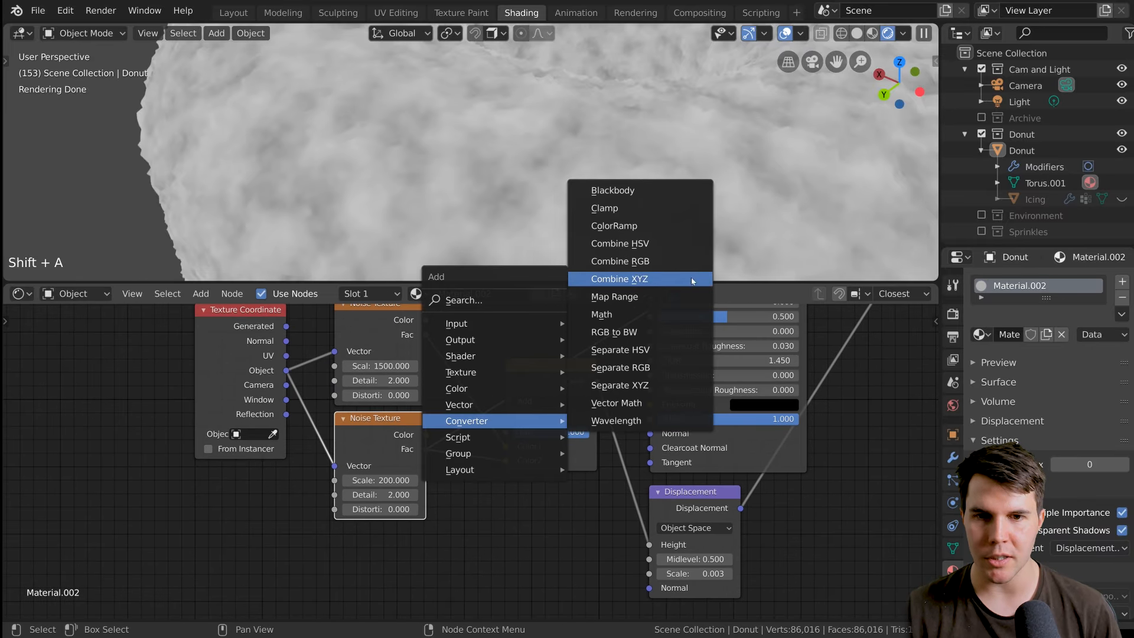
left_click(680, 226)
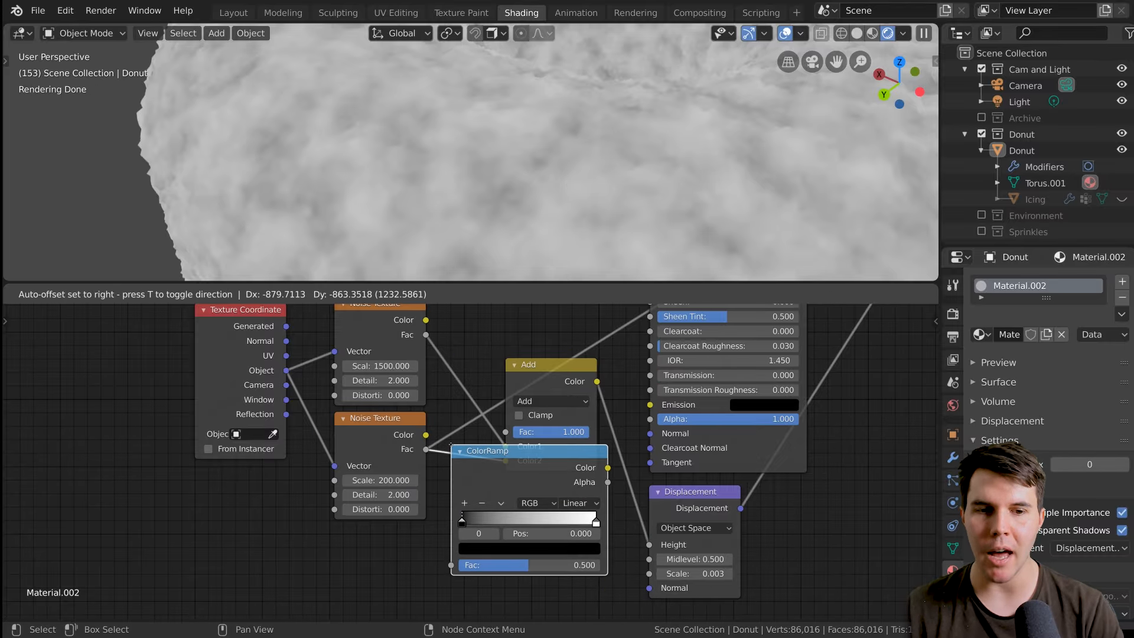
left_click(451, 447)
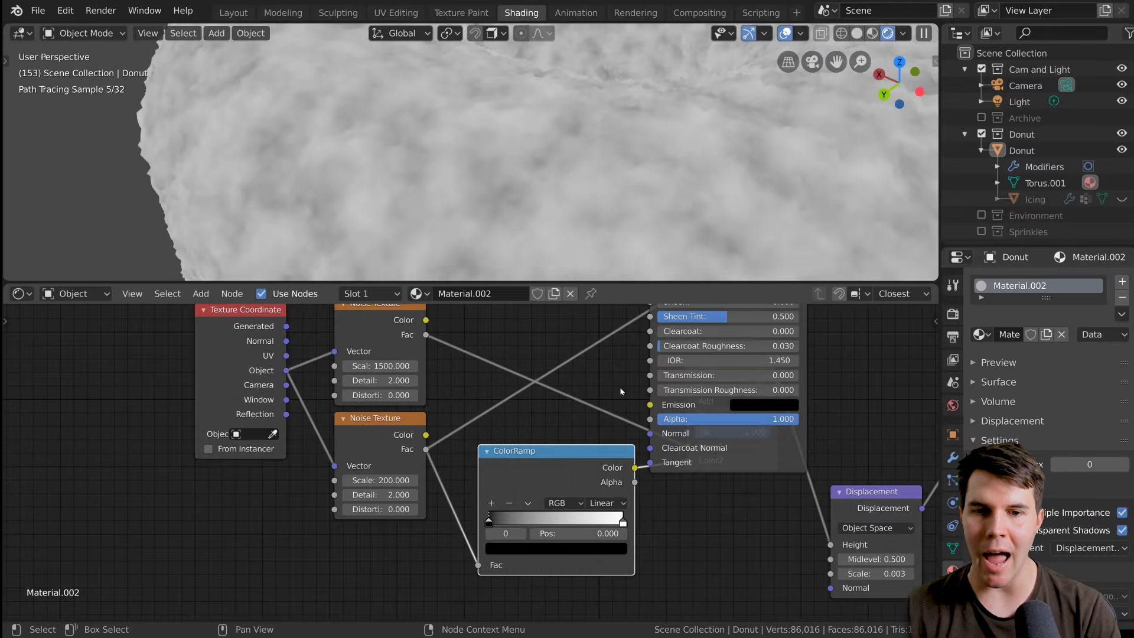
Preview the ColorRamp node's output on the donut surface.
scroll(550, 477, "down", 2)
middle_click_drag(549, 477, 491, 476)
scroll(492, 476, "down", 3)
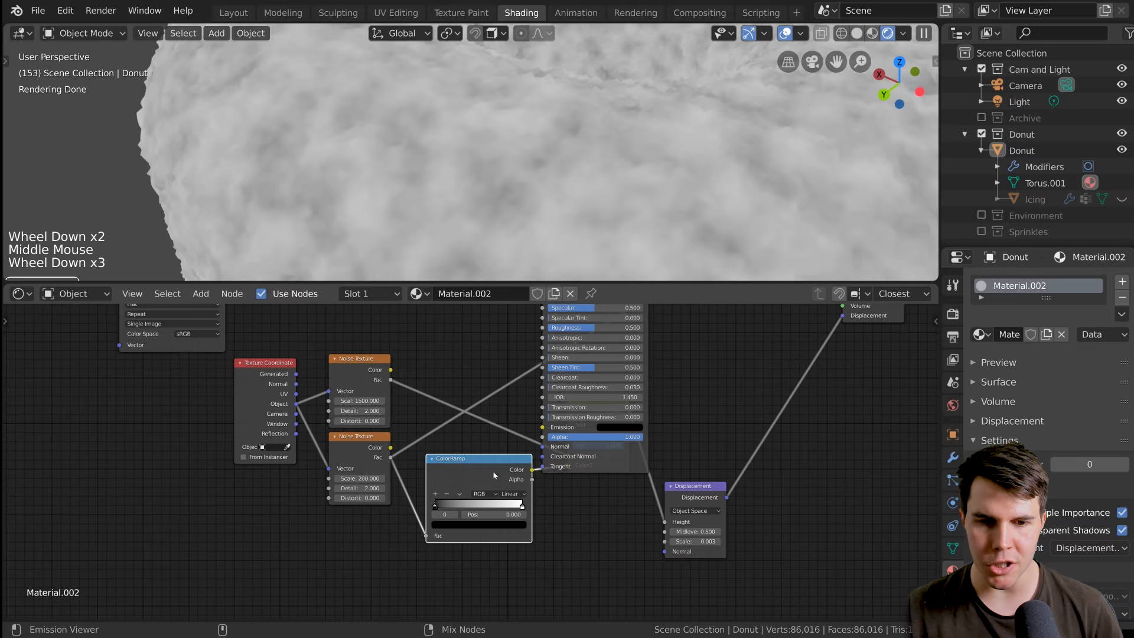
left_click(494, 476, "ctrl+shift")
scroll(514, 457, "down", 2)
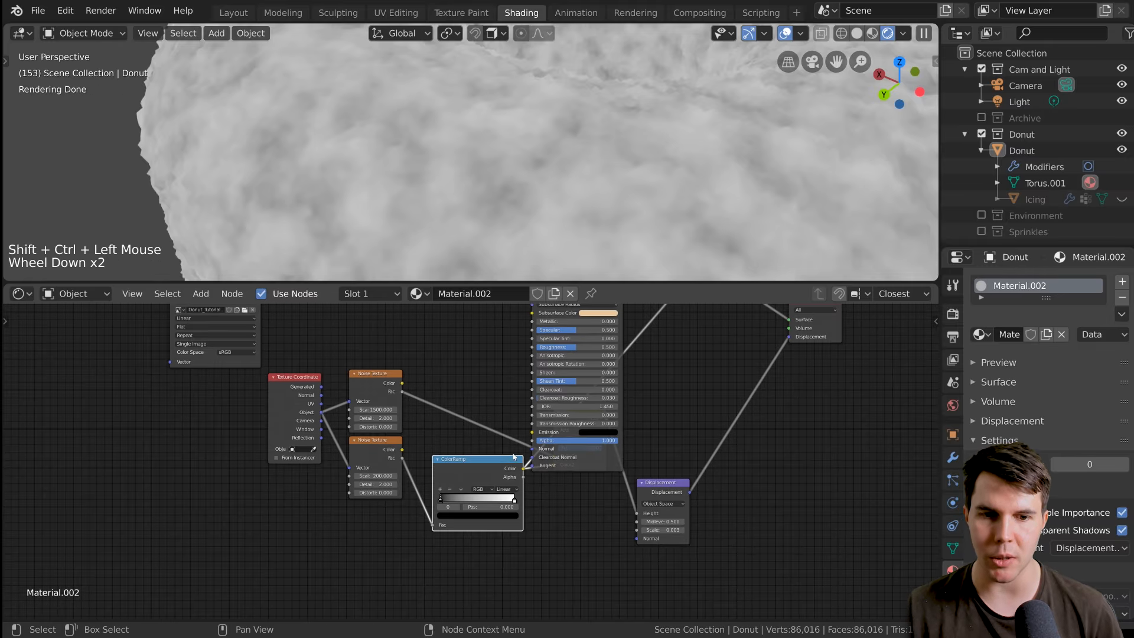
Move the ColorRamp's black stop to position 0.493 and inspect the increased contrast on the donut.
scroll(514, 456, "up", 7)
middle_click_drag(514, 457, 458, 413)
scroll(458, 414, "up", 1)
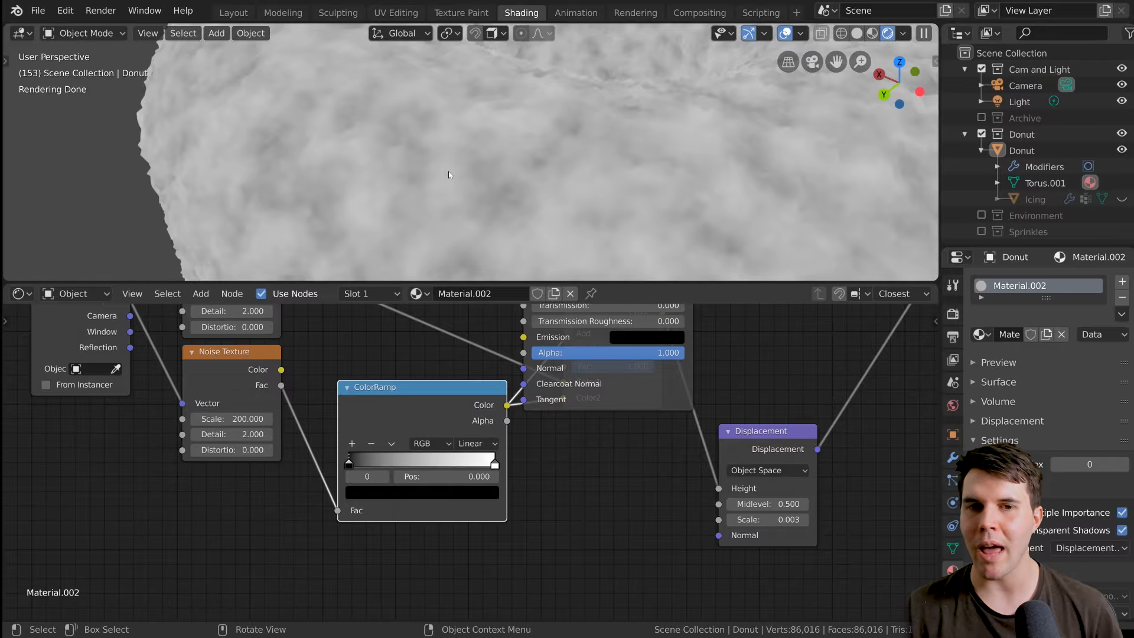
left_click_drag(355, 463, 427, 462)
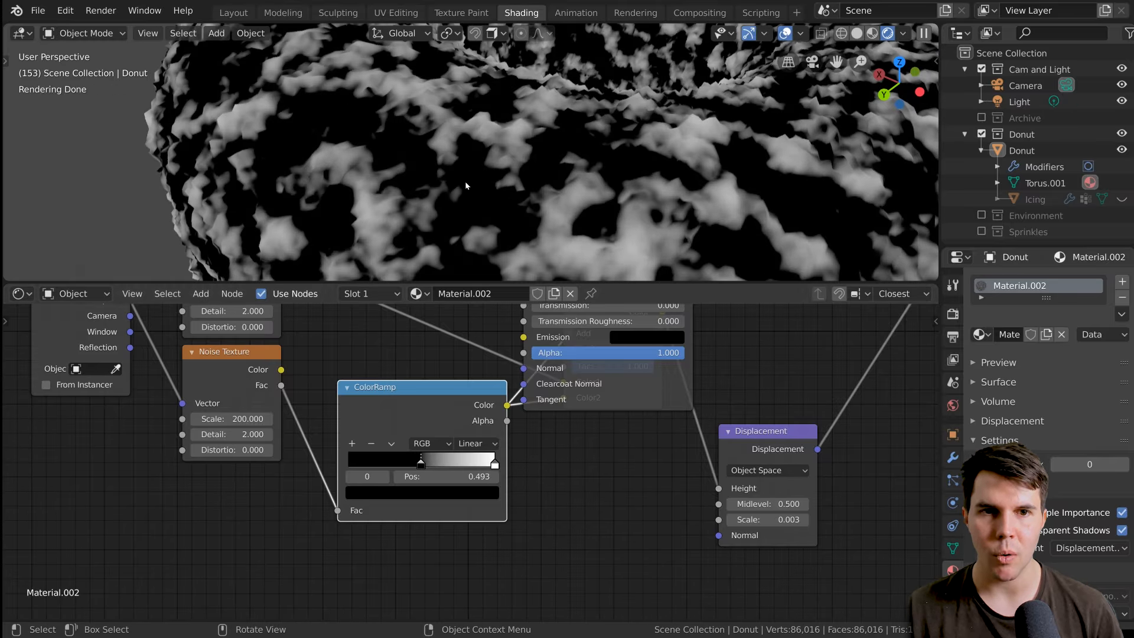
scroll(466, 181, "down", 2)
scroll(466, 181, "up", 2)
middle_click_drag(465, 181, 449, 153)
scroll(430, 138, "down", 1)
scroll(449, 154, "up", 1)
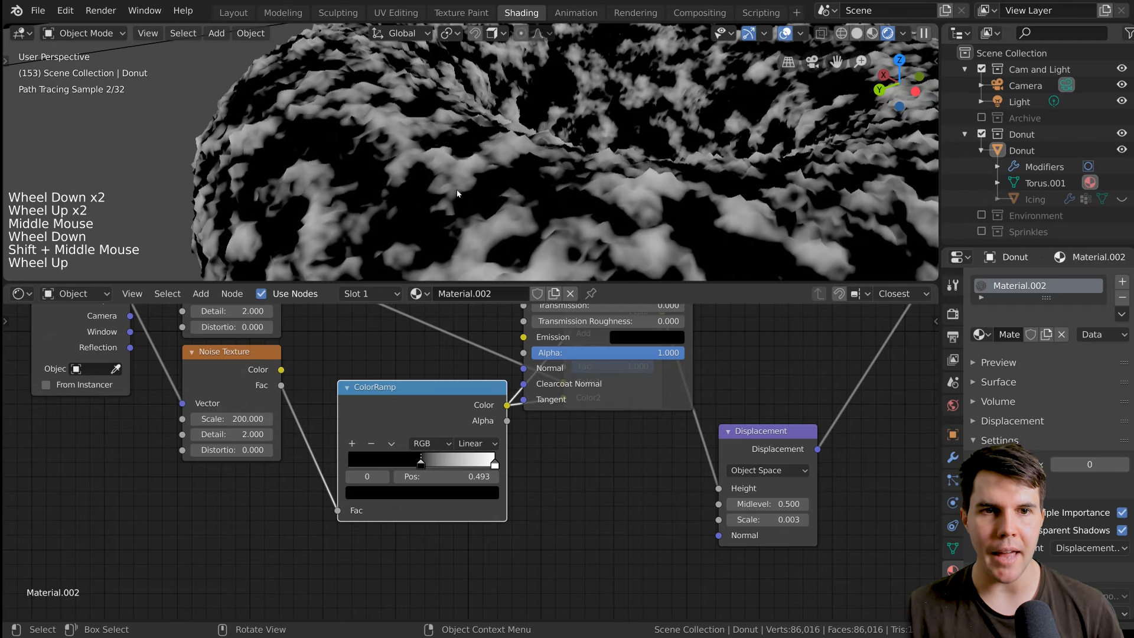
Move the ColorRamp node away from the Principled BSDF toward the noise textures.
scroll(535, 419, "down", 1)
middle_click_drag(537, 418, 529, 443)
scroll(532, 422, "down", 2)
left_click_drag(373, 487, 311, 518)
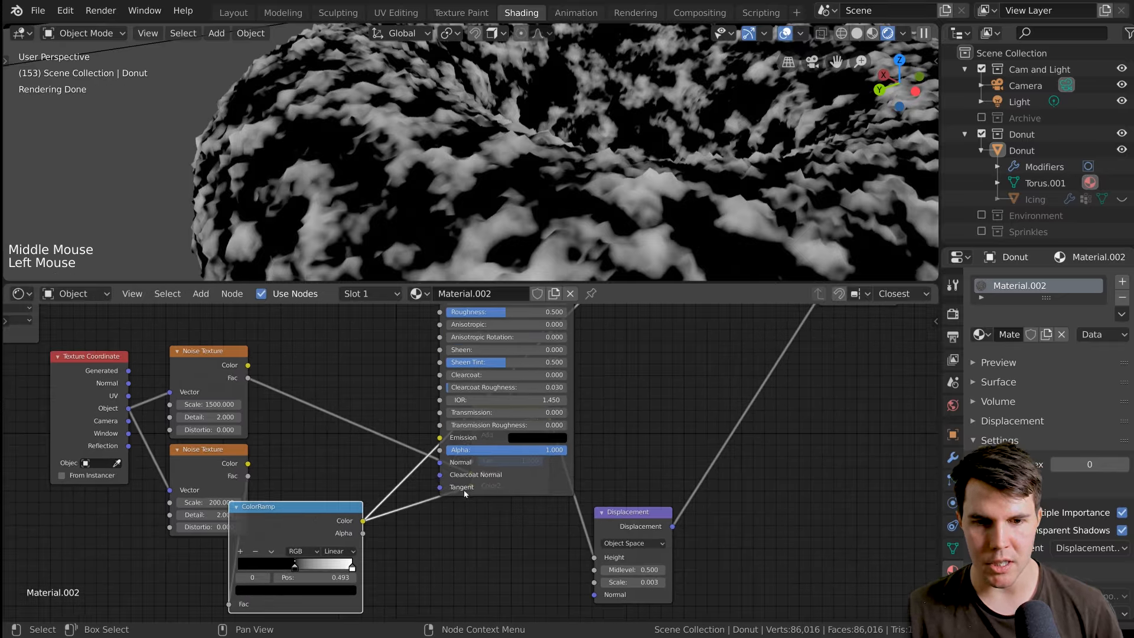
Move the Principled BSDF node upward so it no longer covers the Add node.
scroll(470, 472, "down", 3)
left_click(527, 472)
key("g")
left_click(522, 393)
scroll(520, 428, "down", 3)
middle_click_drag(520, 429, 530, 402)
scroll(532, 560, "down", 1)
scroll(520, 540, "up", 2)
scroll(532, 476, "up", 1)
scroll(532, 473, "up", 2)
Shift the Texture Coordinate and both Noise Texture nodes further left, spacing them clear of the ColorRamp.
middle_click_drag(253, 464, 335, 472)
key("alt+a")
key("b")
left_click_drag(210, 359, 334, 458)
key("g")
left_click(237, 477)
key("alt+a")
left_click_drag(413, 475, 379, 459)
middle_click_drag(558, 444, 477, 472)
scroll(478, 473, "up", 1)
scroll(477, 473, "up", 1)
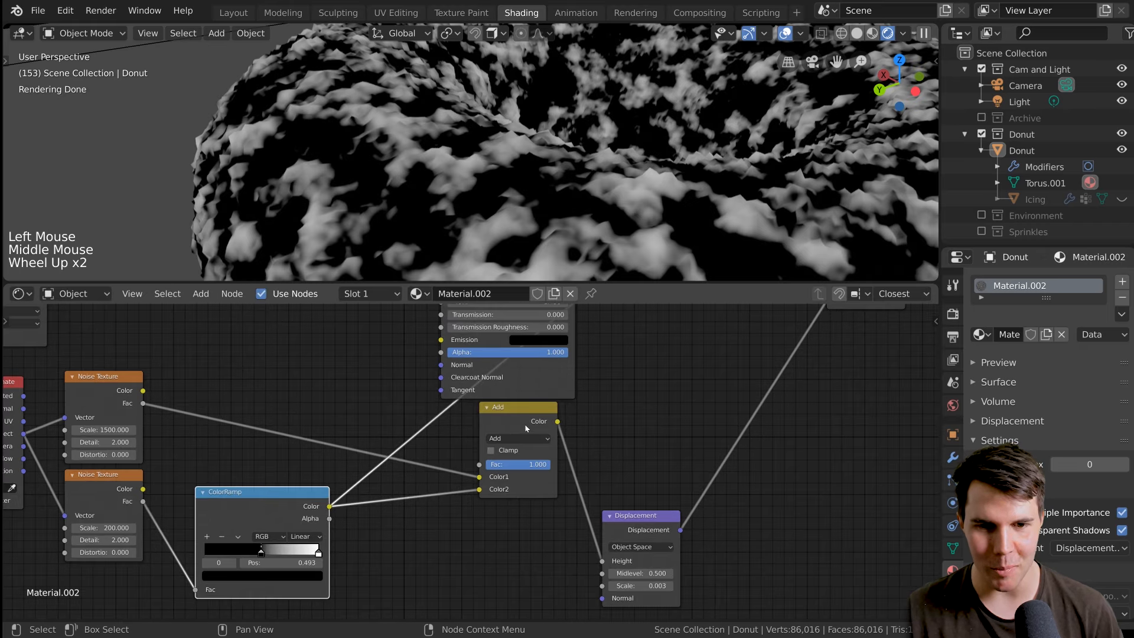
Preview the Add node's combined noise output on the donut and inspect it from far and near.
left_click(529, 421, "ctrl+shift")
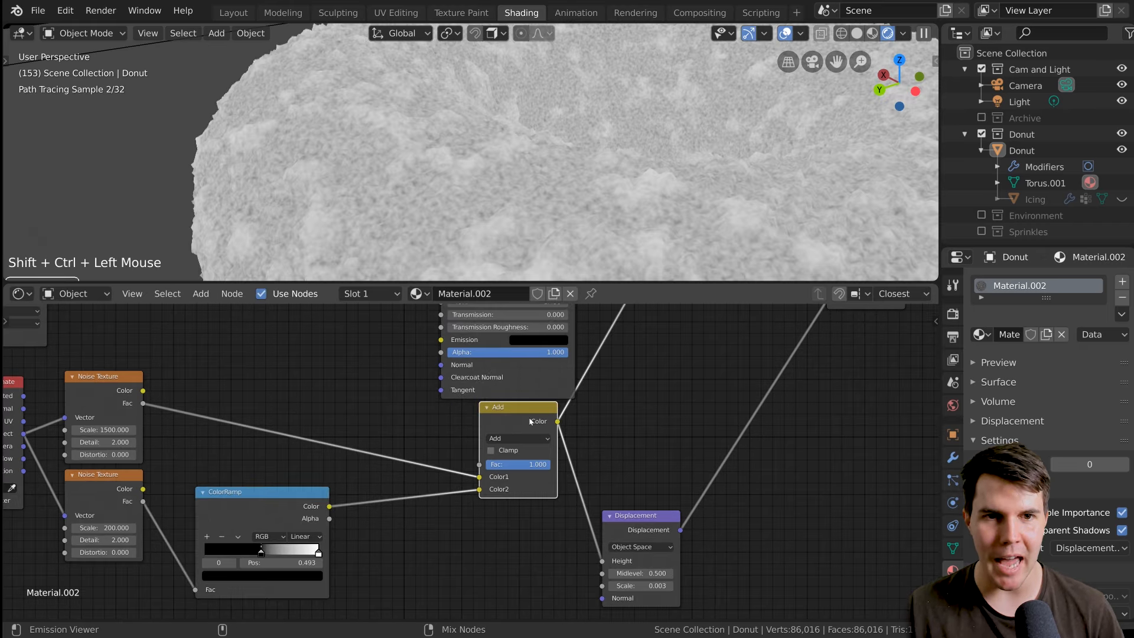
scroll(509, 240, "down", 2)
scroll(510, 242, "down", 1)
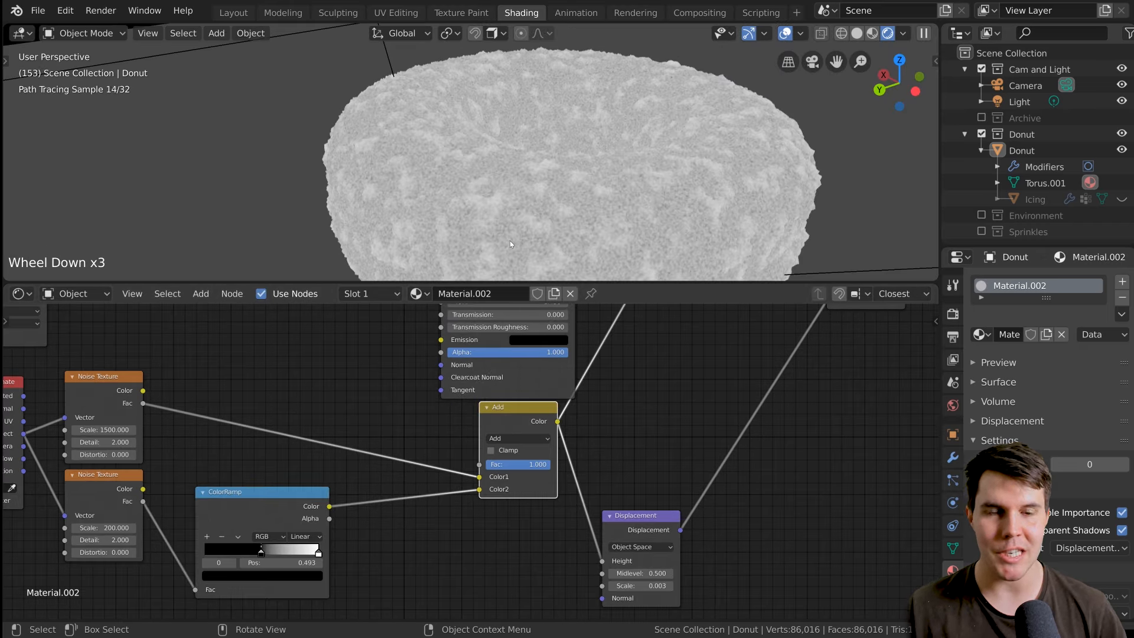
scroll(510, 244, "up", 3)
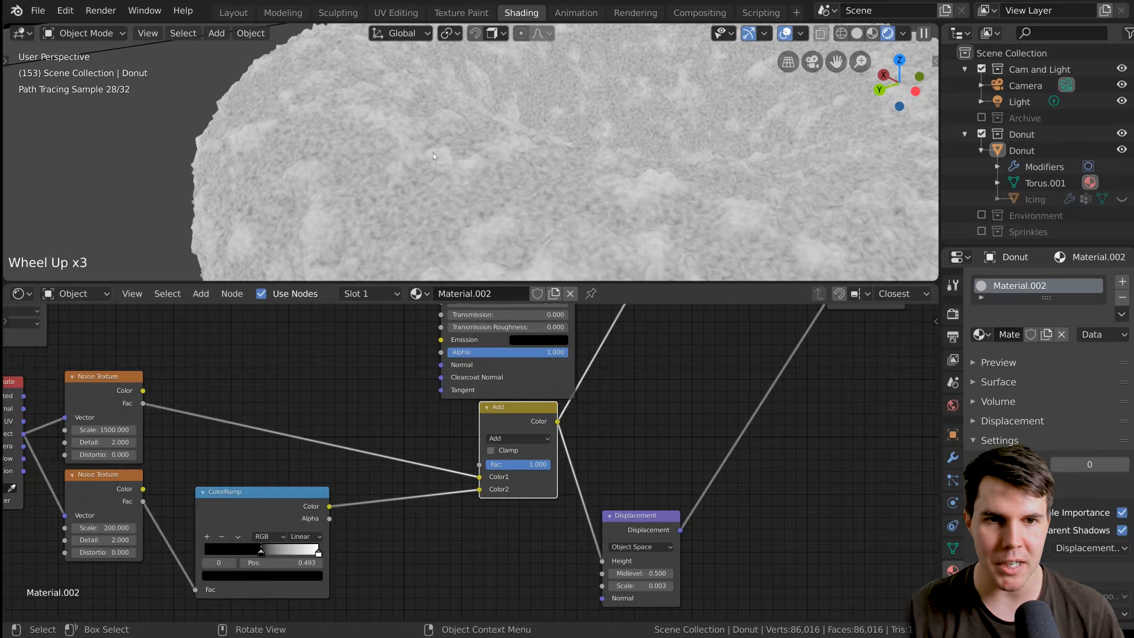
Route the Principled BSDF back to the Material Output's Surface and view the whole shaded donut.
scroll(624, 464, "down", 2)
middle_click_drag(656, 463, 624, 463)
scroll(505, 400, "down", 4)
middle_click_drag(505, 400, 560, 506)
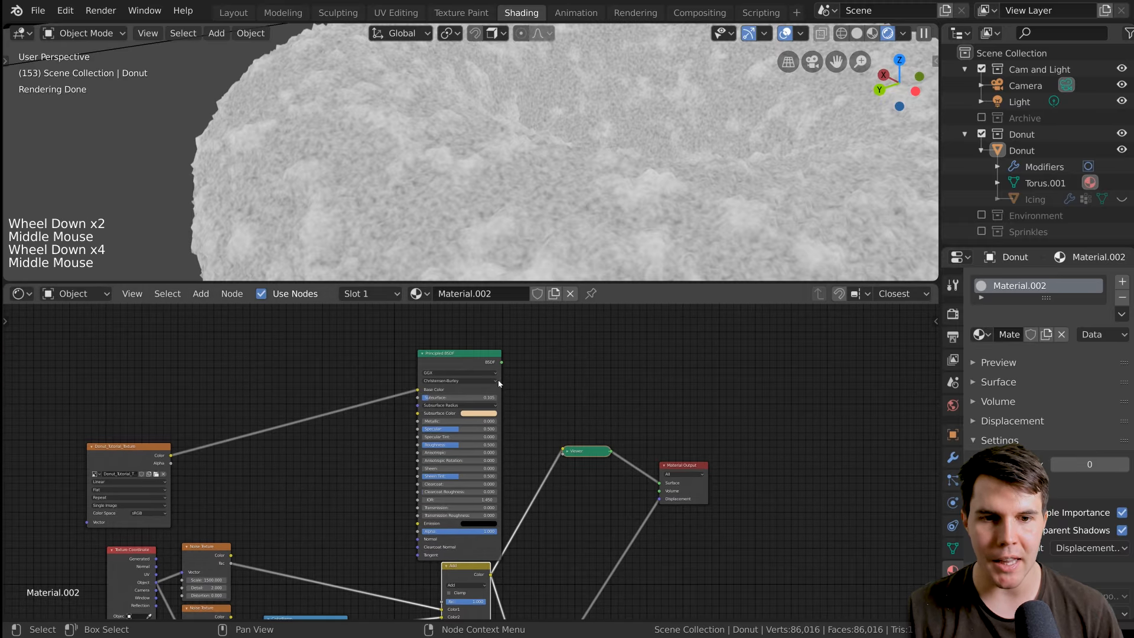
left_click(466, 362, "ctrl+shift")
scroll(520, 199, "down", 3)
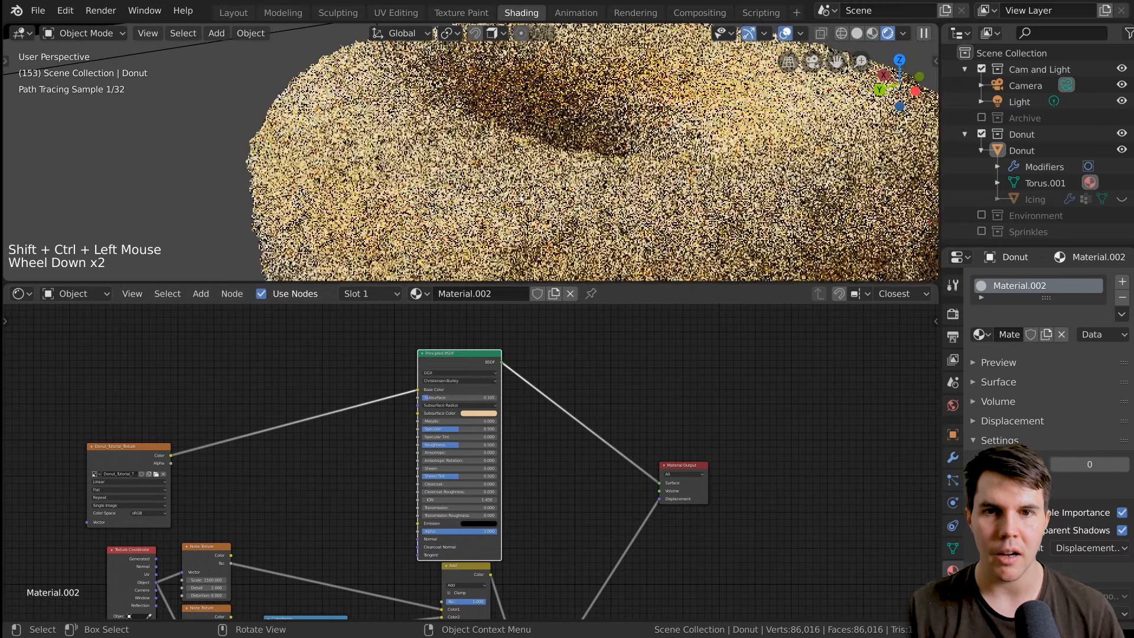
key("alt+a")
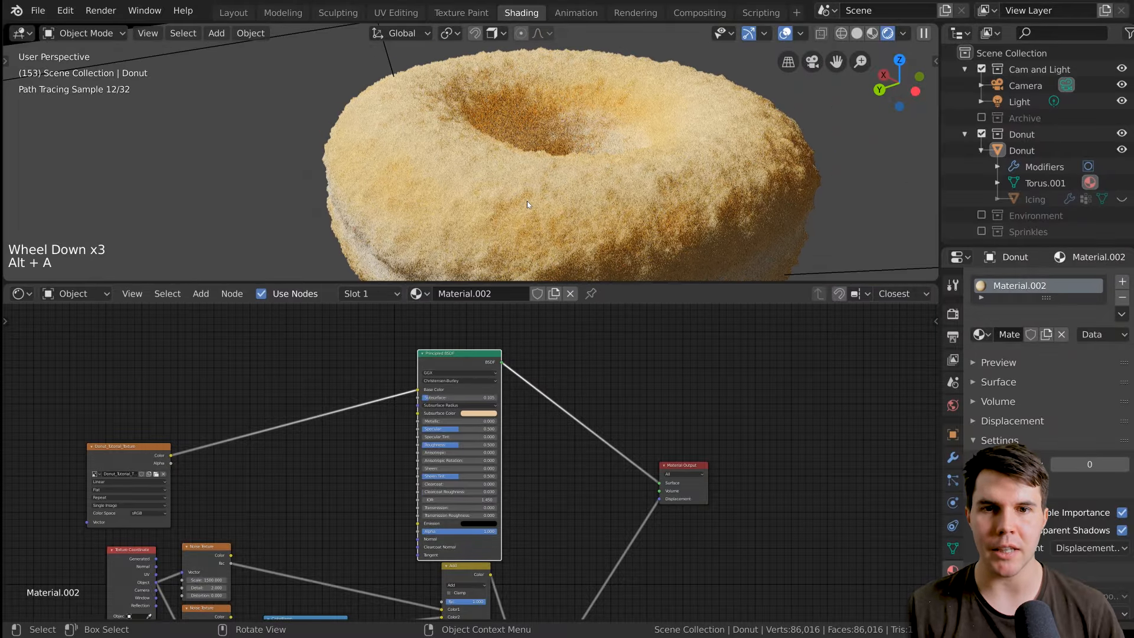
Set the Displacement node's scale to 0.002.
middle_click_drag(554, 428, 597, 408)
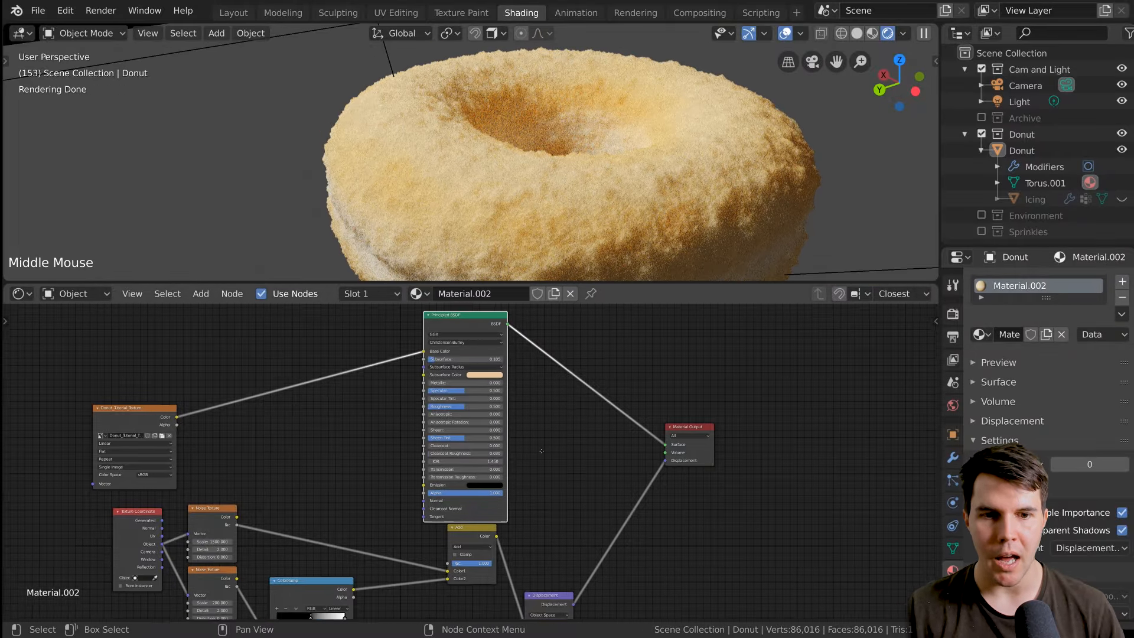
scroll(604, 423, "up", 5)
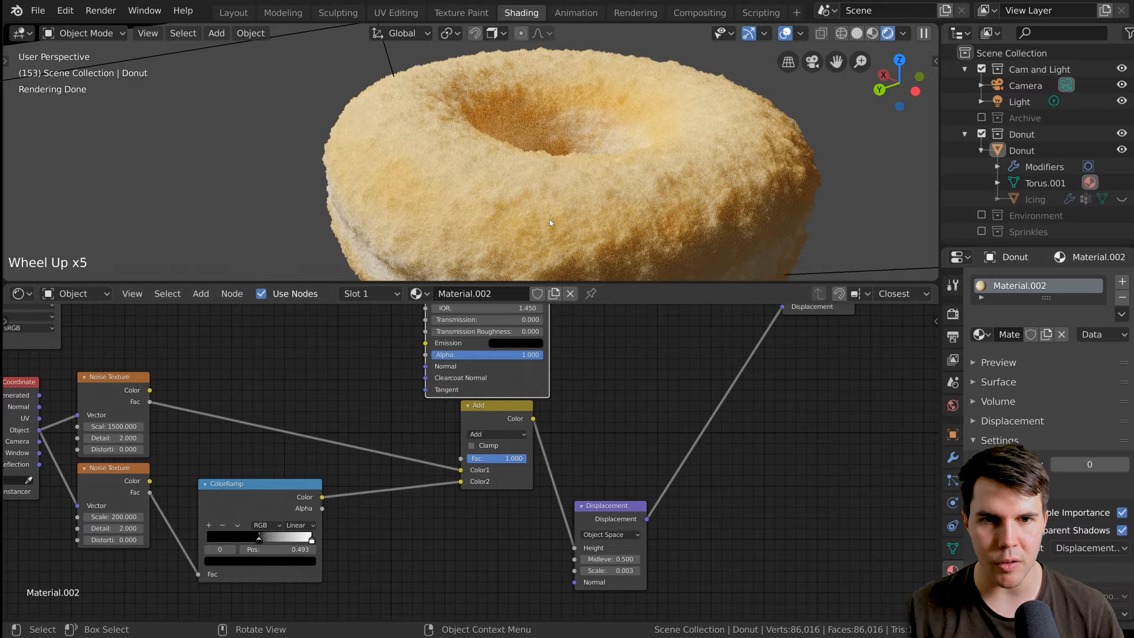
middle_click_drag(620, 532, 567, 395)
scroll(591, 473, "up", 6)
left_click(599, 477)
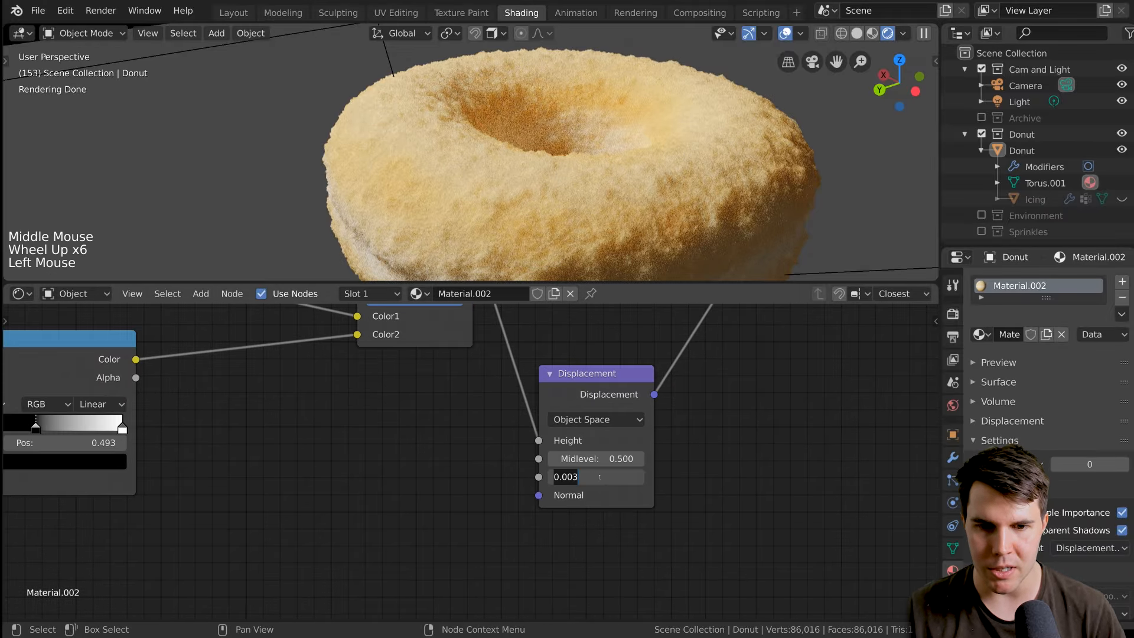
key("Return")
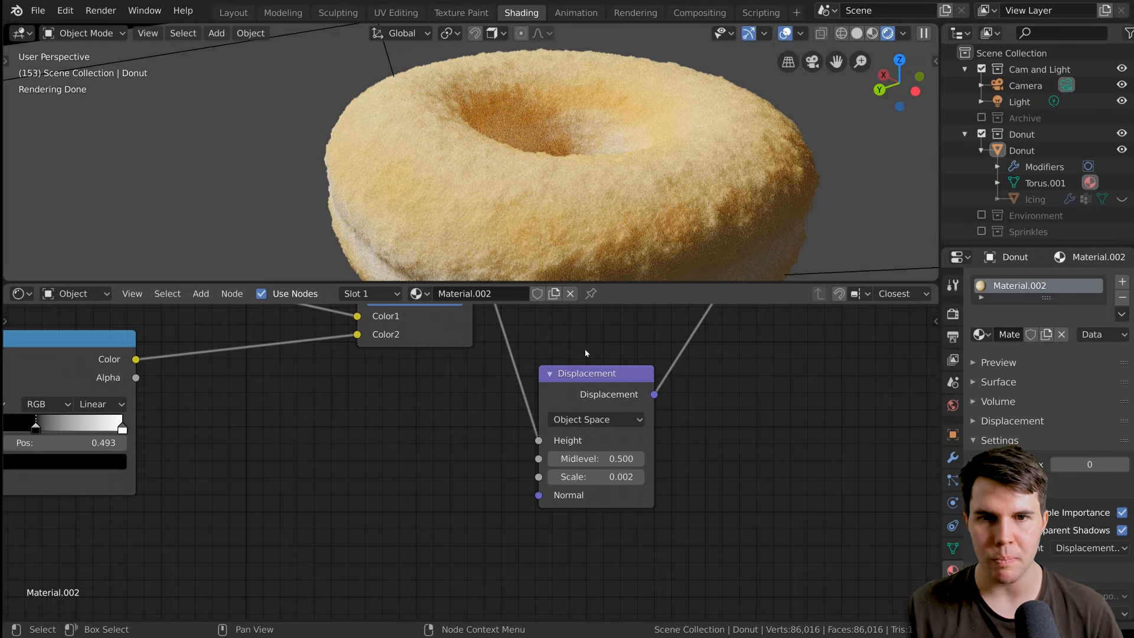
Swap the Add node's inputs so the ColorRamp feeds Color1 and the 1500-scale noise feeds Color2, and set its factor to 0.274.
middle_click_drag(369, 397, 563, 449)
scroll(505, 436, "down", 5)
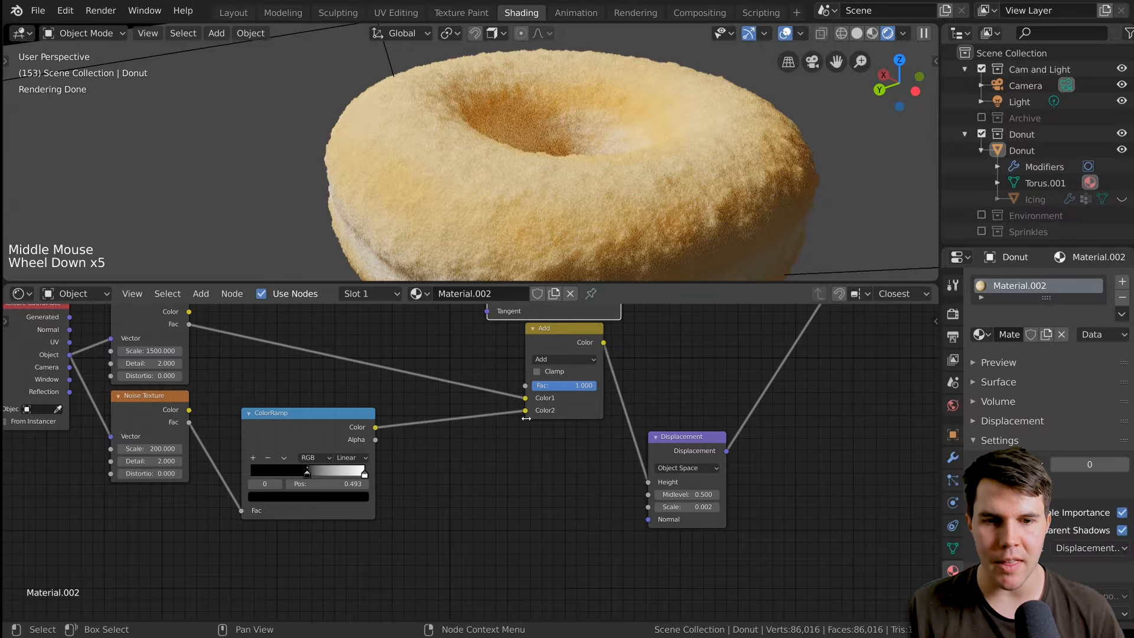
mouse_move(526, 412)
left_mouse_down()
mouse_move(501, 423)
mouse_move(527, 414)
left_mouse_up()
left_click_drag(576, 386, 595, 386)
mouse_move(526, 398)
left_mouse_down()
mouse_move(513, 401)
mouse_move(525, 399)
left_mouse_up()
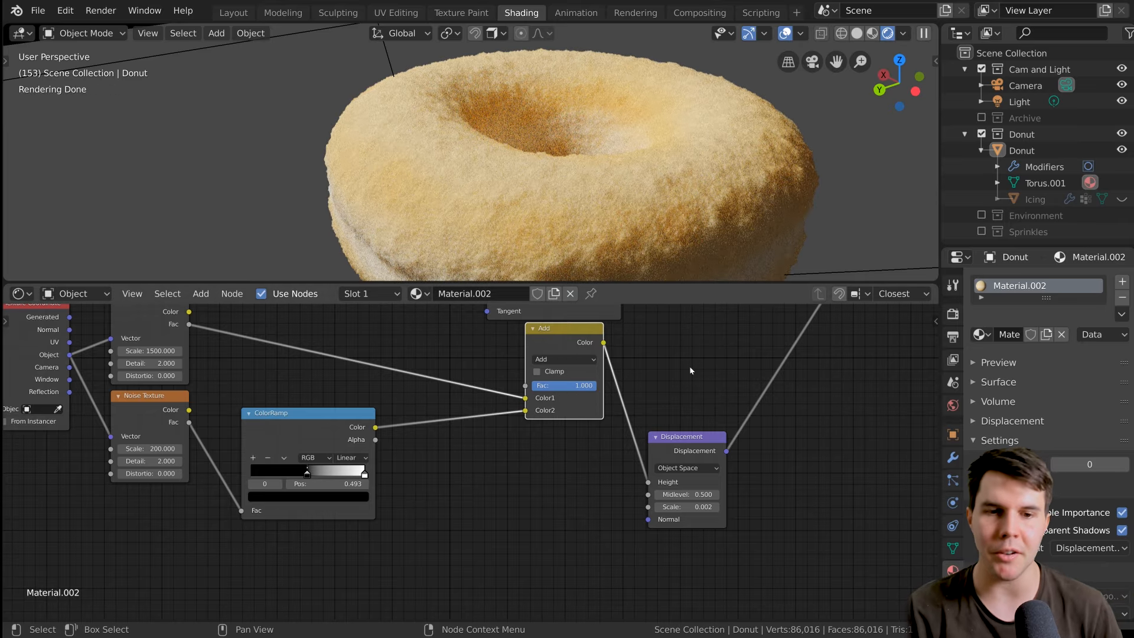
mouse_move(524, 412)
left_mouse_down()
mouse_move(526, 398)
mouse_move(572, 388)
mouse_move(550, 389)
left_mouse_up()
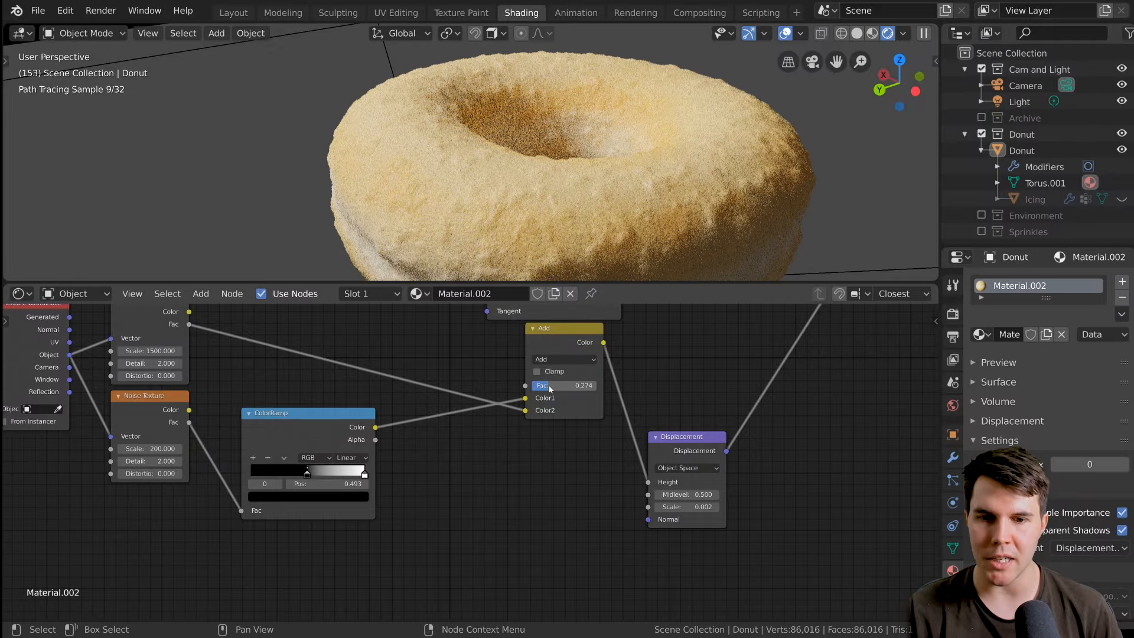
Inspect the donut's surface up close, set the Add node's factor to 0.736, and review the whole donut.
scroll(664, 228, "down", 1)
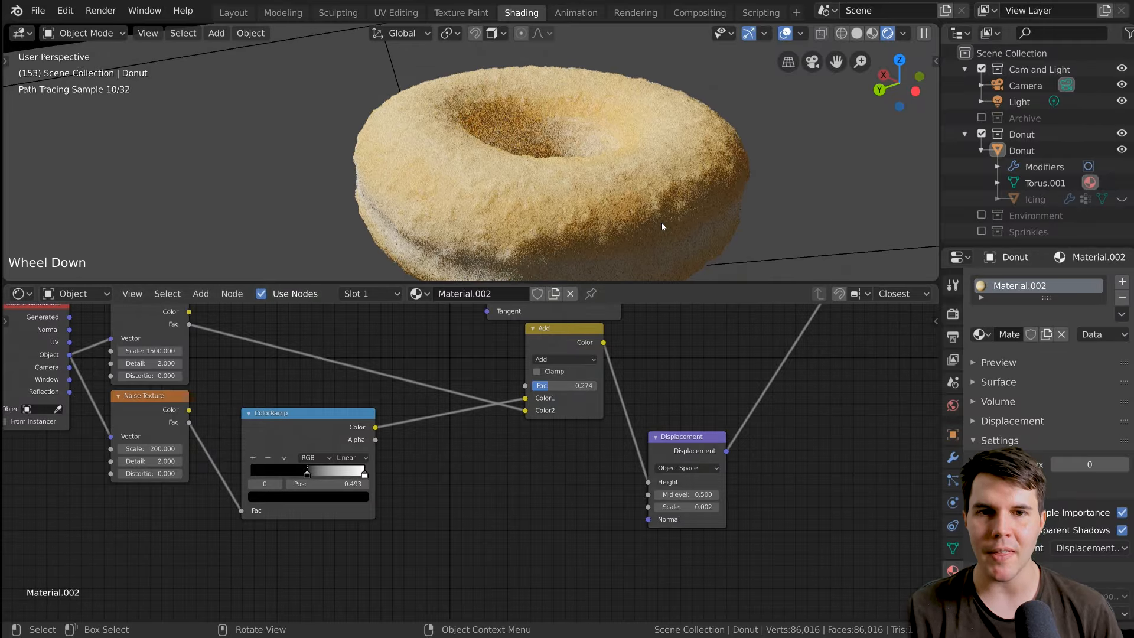
scroll(664, 228, "up", 1)
middle_click_drag(664, 229, 598, 184, "shift")
scroll(598, 184, "up", 1)
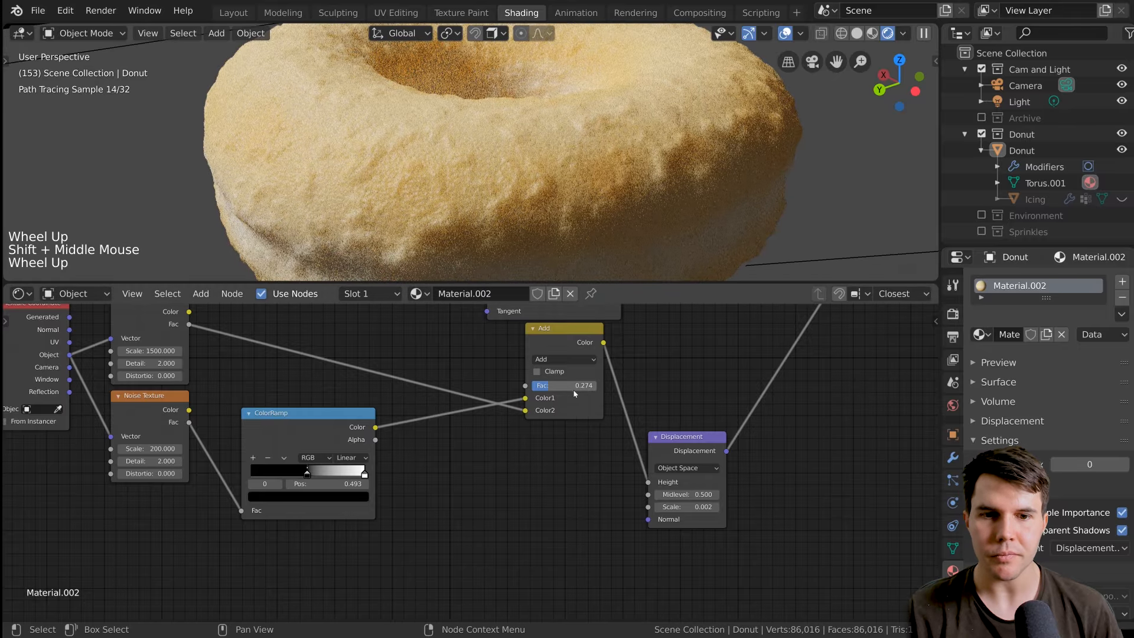
left_click_drag(550, 388, 566, 388)
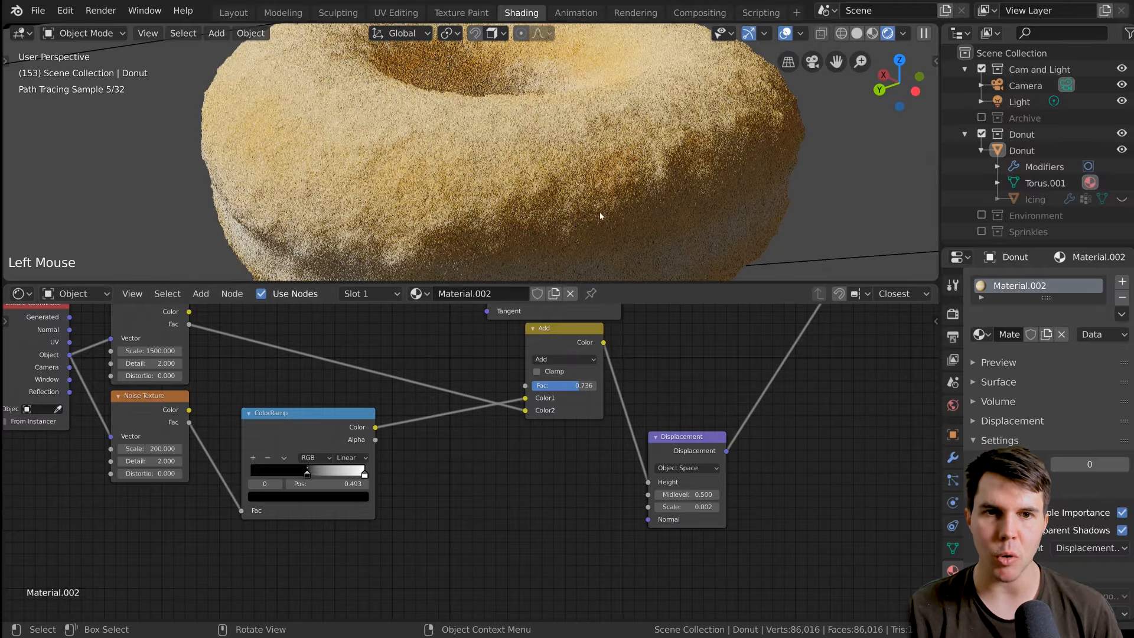
left_click(589, 396)
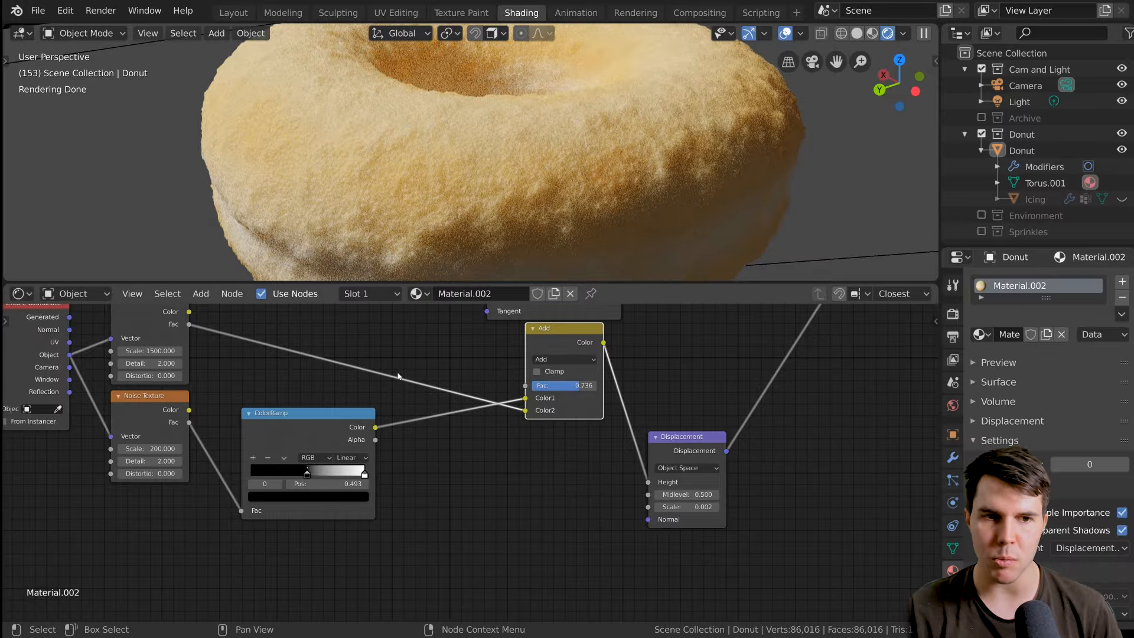
scroll(513, 278, "down", 1)
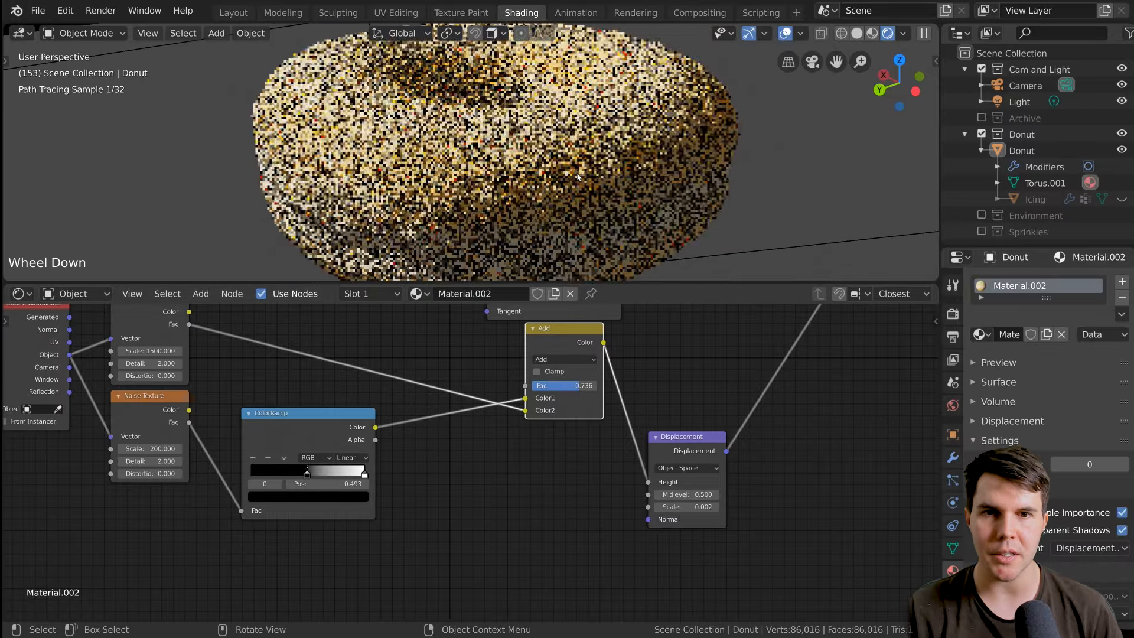
Set the scale of the Noise Texture feeding the Add node's Color2 to 2000 and check the donut's surface.
left_click(166, 351)
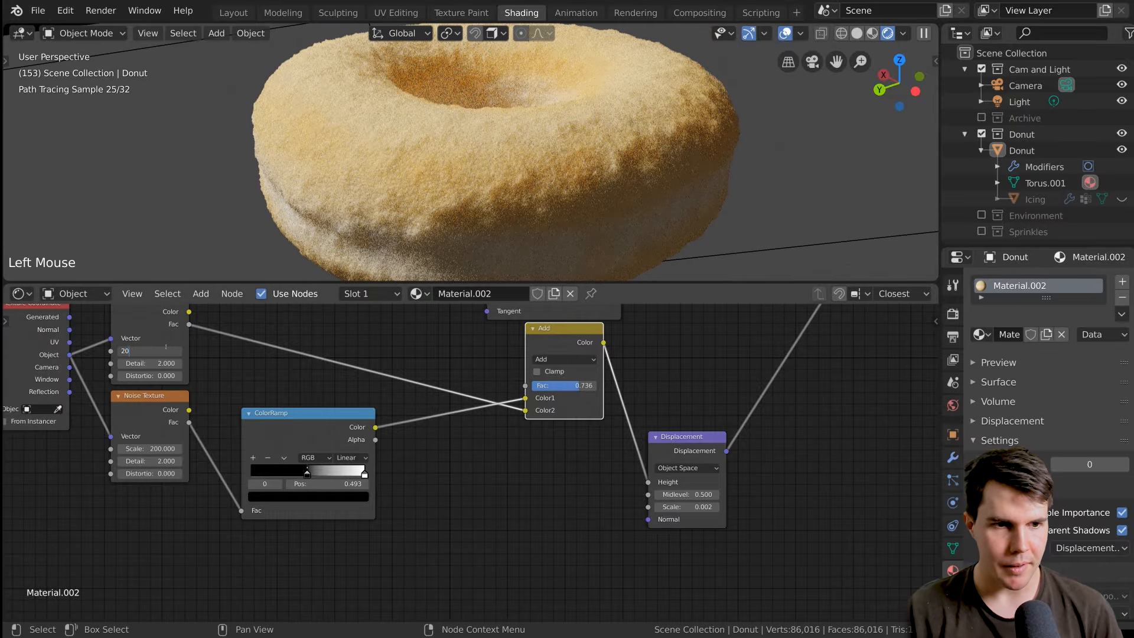
type("2000")
scroll(565, 168, "up", 2)
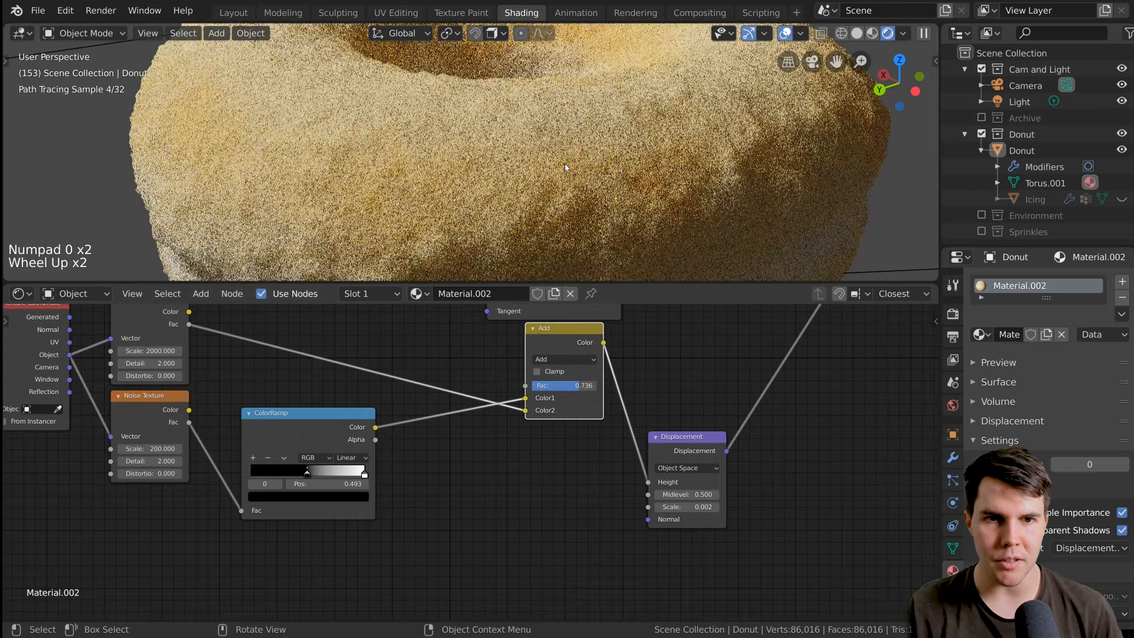
key("alt+a")
scroll(565, 167, "down", 1)
scroll(565, 168, "down", 2)
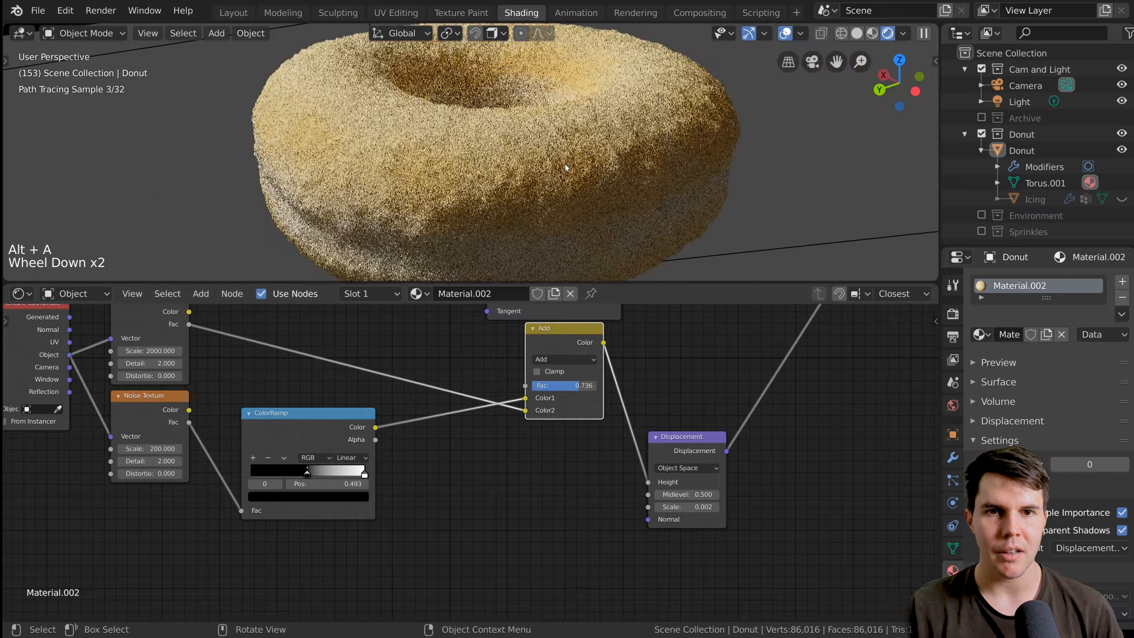
key("alt+a")
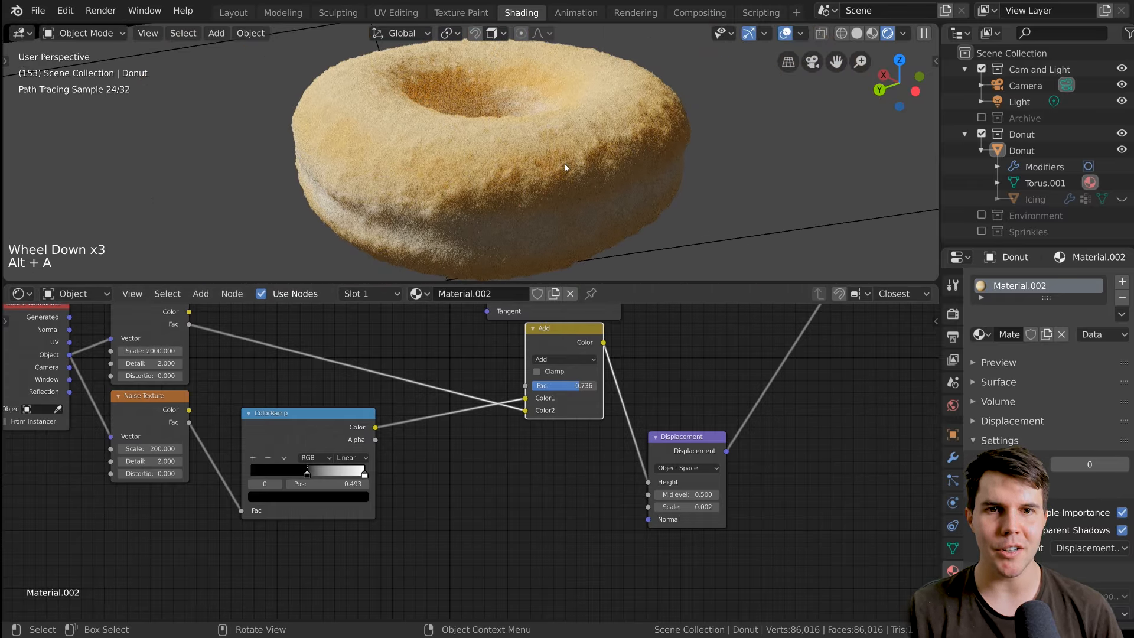
scroll(605, 168, "down", 1)
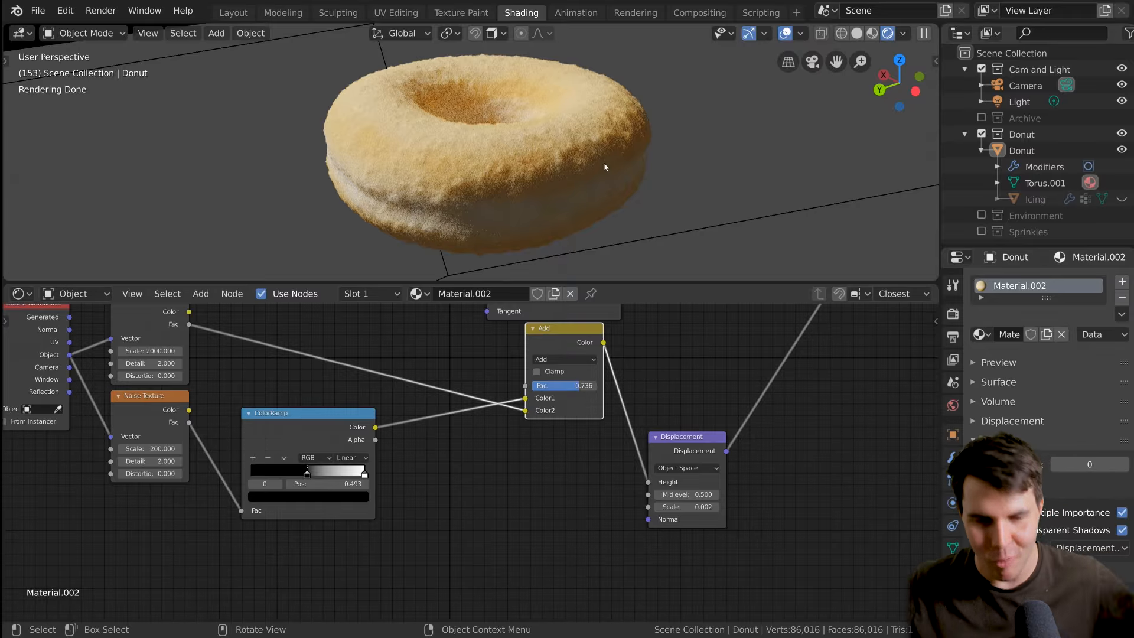
Move the Displacement node straight up so it sits level with the Add node.
left_click(683, 437)
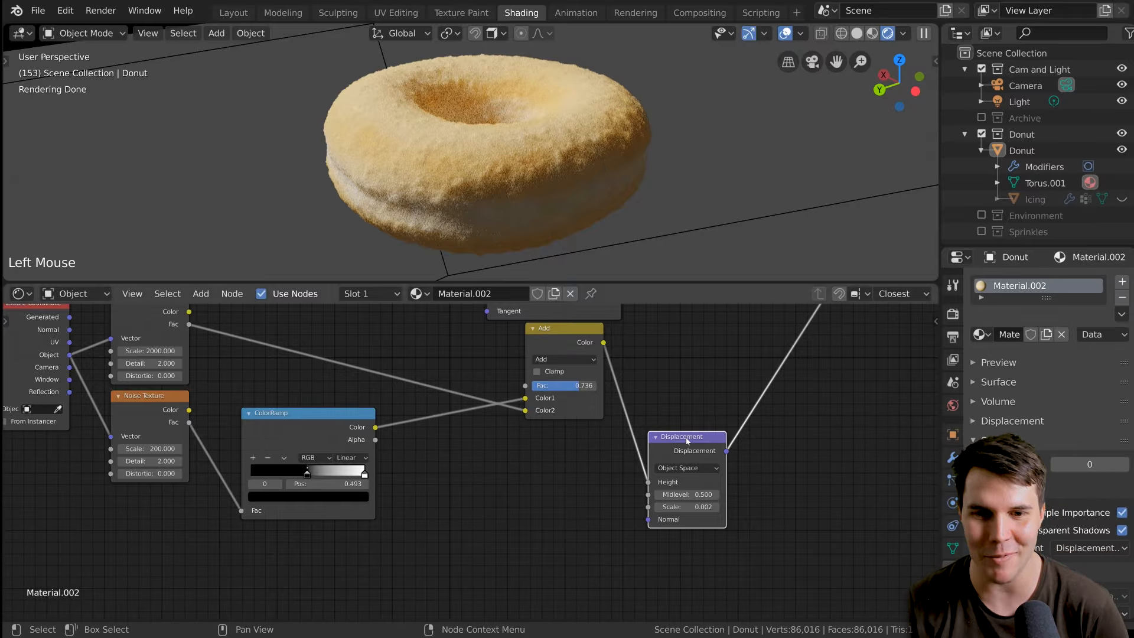
key("g")
left_click(683, 326)
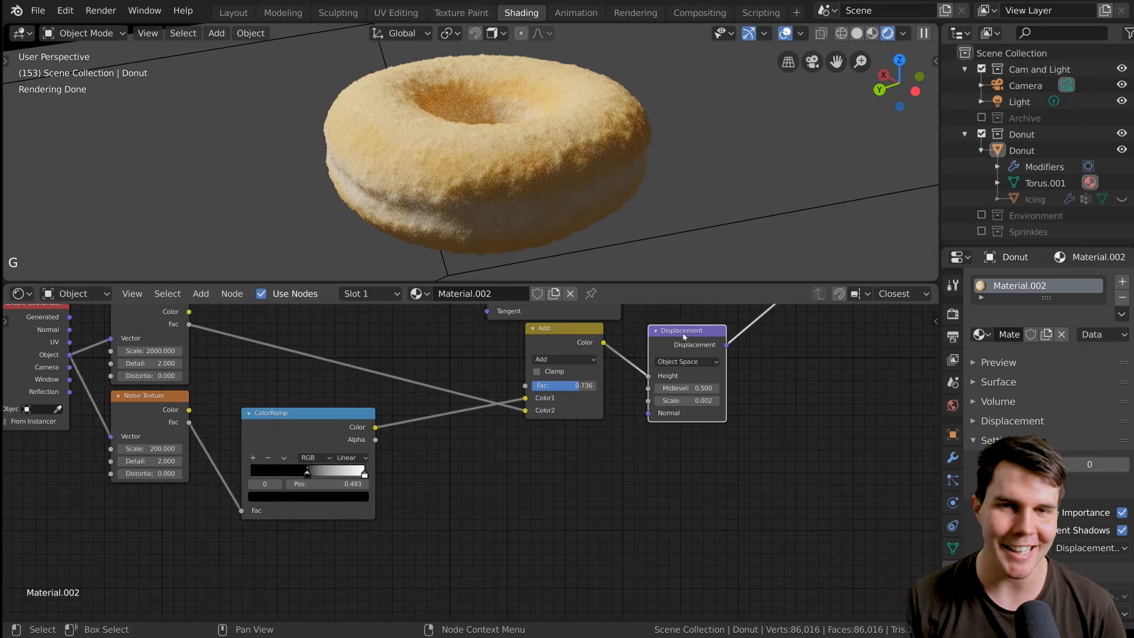
middle_click_drag(683, 328, 691, 390)
scroll(655, 413, "down", 1)
scroll(630, 438, "down", 2)
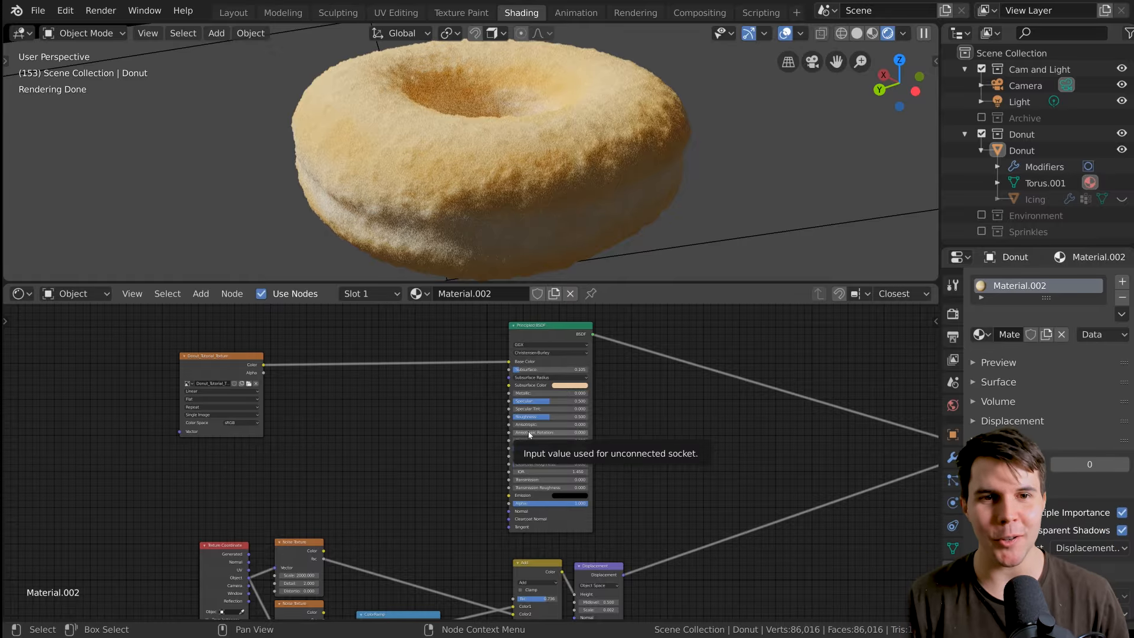
Nudge the Displacement node into alignment with the Add node, leaving a small gap between them.
middle_click_drag(476, 492, 526, 431)
scroll(484, 444, "up", 1)
scroll(529, 422, "down", 1)
middle_click_drag(553, 482, 517, 442)
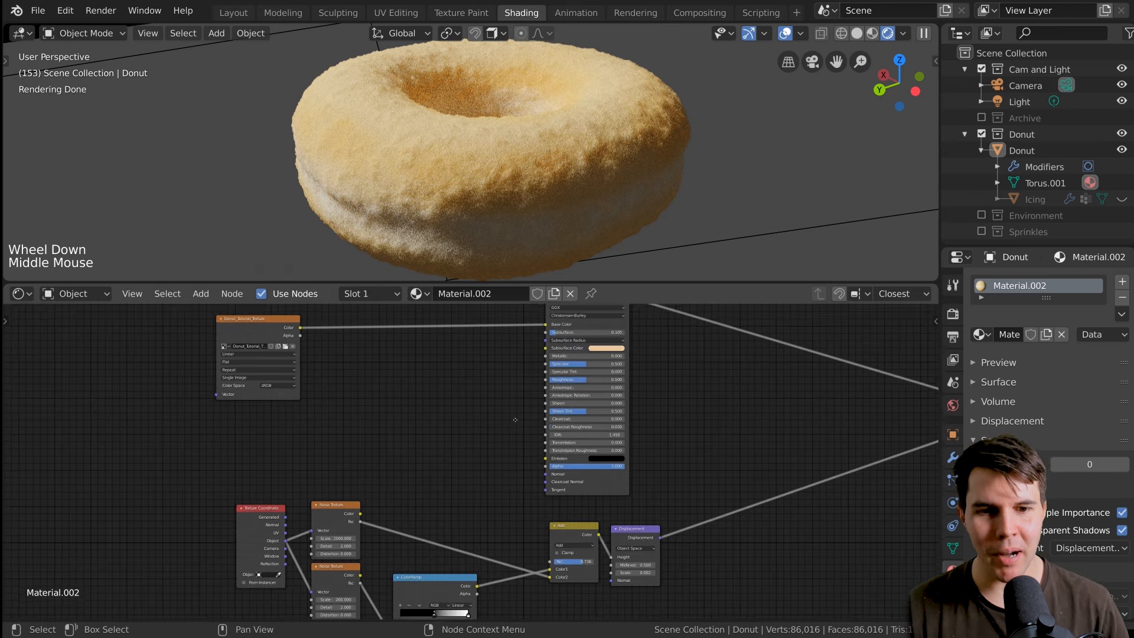
scroll(517, 442, "up", 2)
left_click(628, 505)
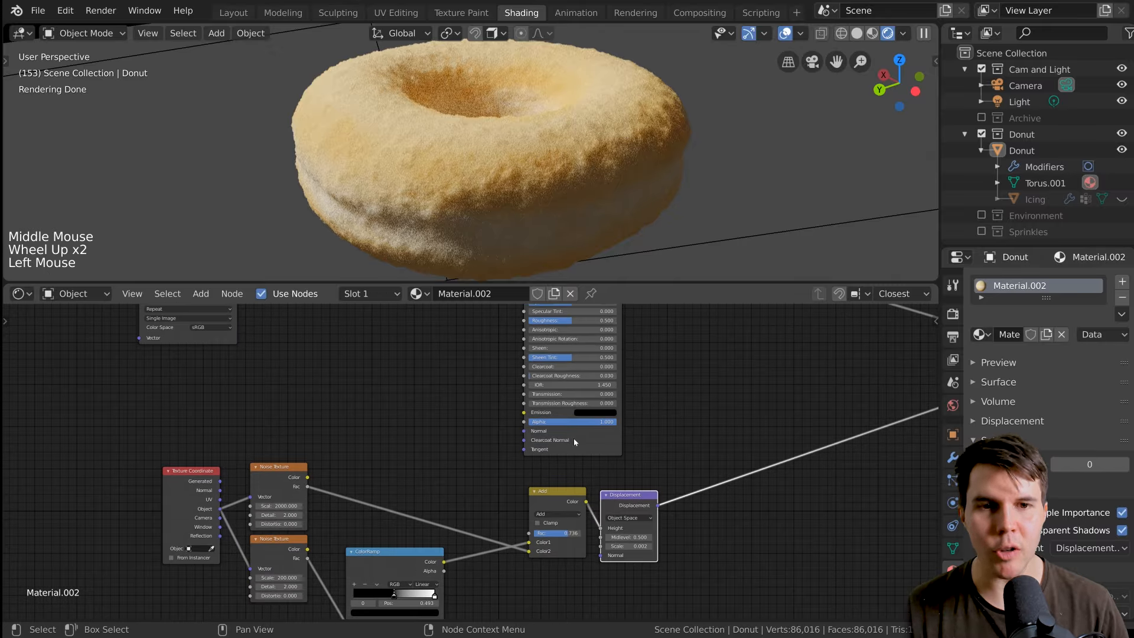
left_click_drag(632, 507, 638, 503)
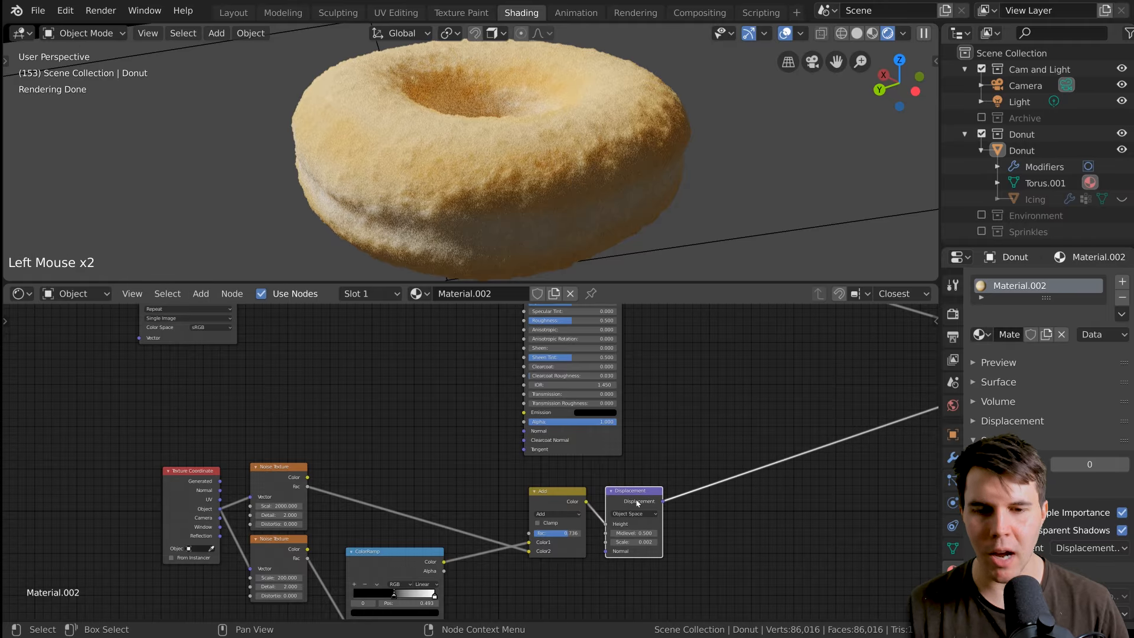
Compare the rendered donut with the plain donuts photo in the browser, examining their surface texture and color, and return to Blender.
scroll(526, 191, "up", 1)
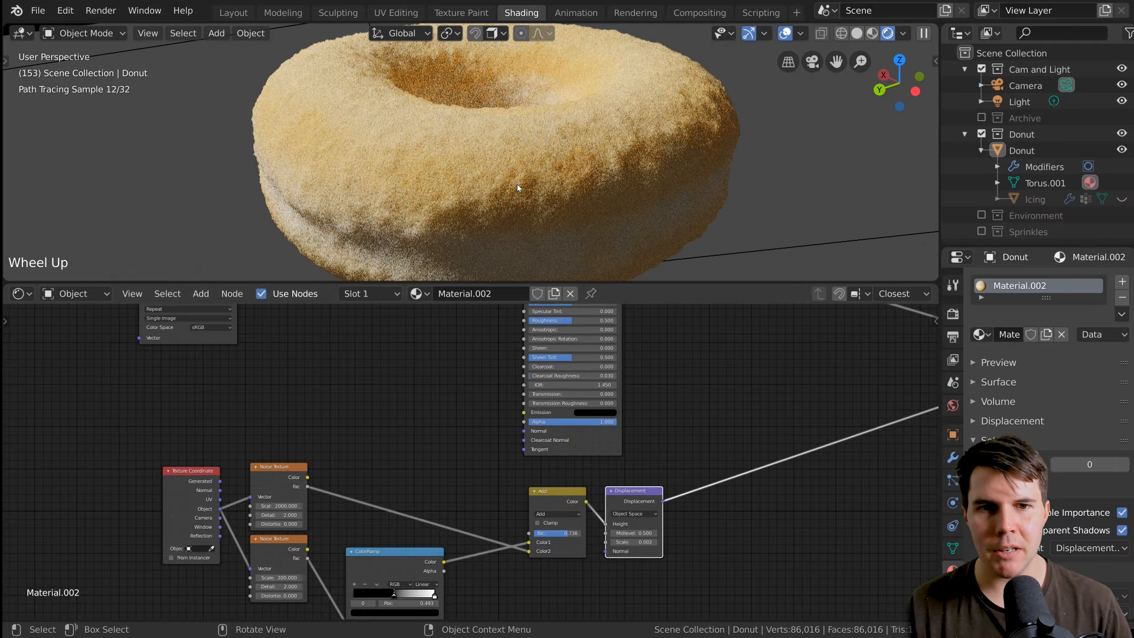
key("alt+a")
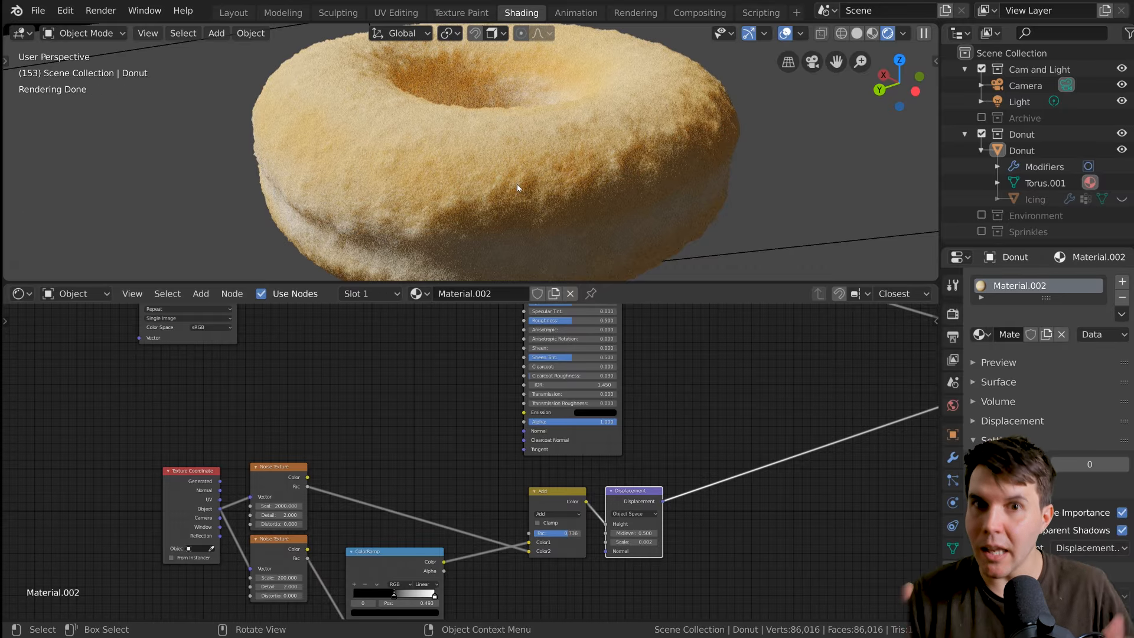
key("alt+Tab")
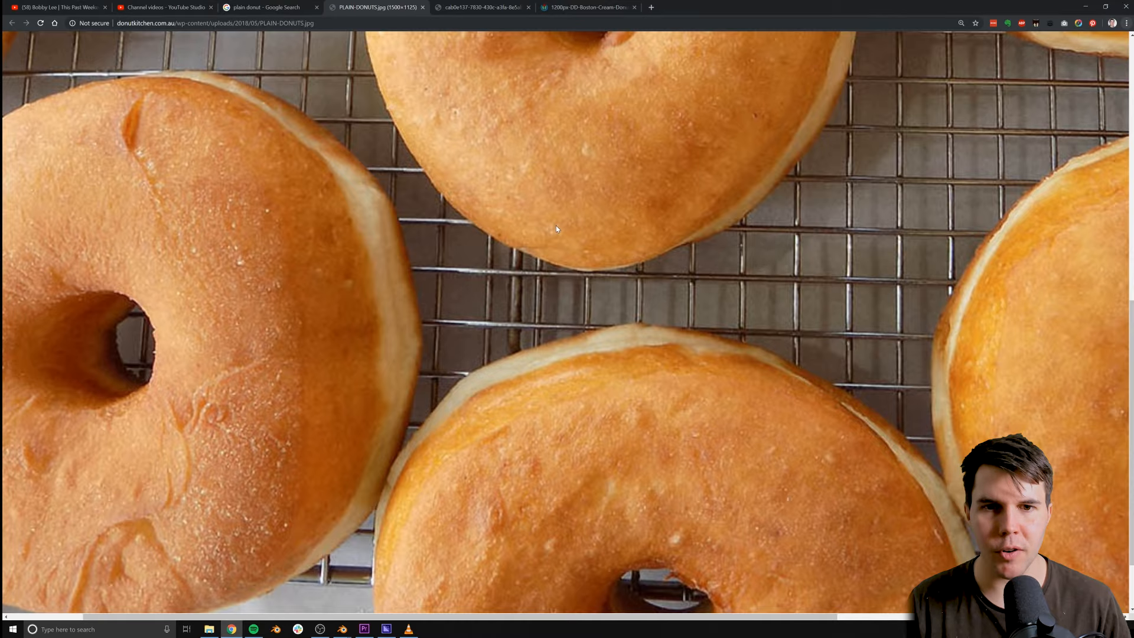
scroll(555, 225, "up", 6)
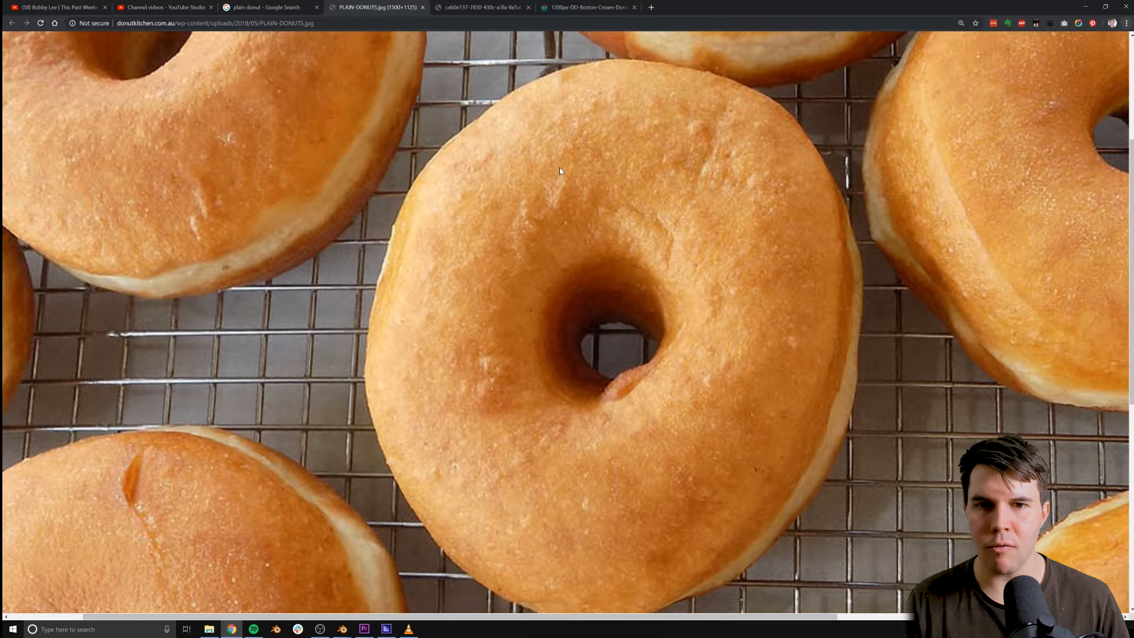
scroll(674, 228, "up", 4)
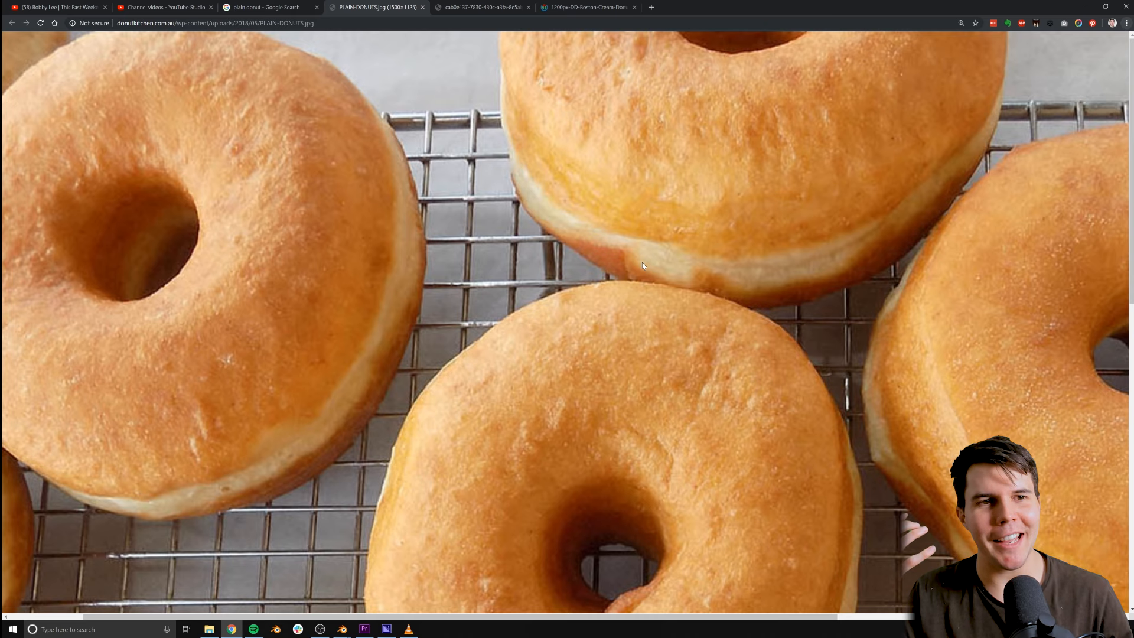
key("alt+Tab")
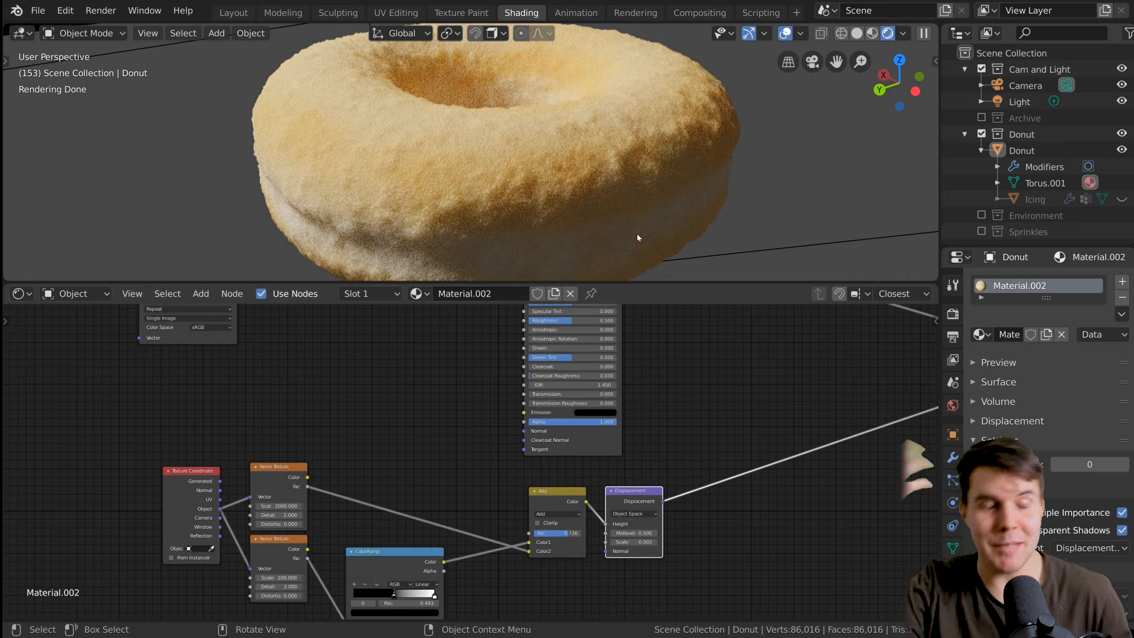
Move the Principled BSDF node horizontally toward the Material Output, making room after the donut image texture.
scroll(587, 416, "down", 4)
scroll(560, 451, "up", 3)
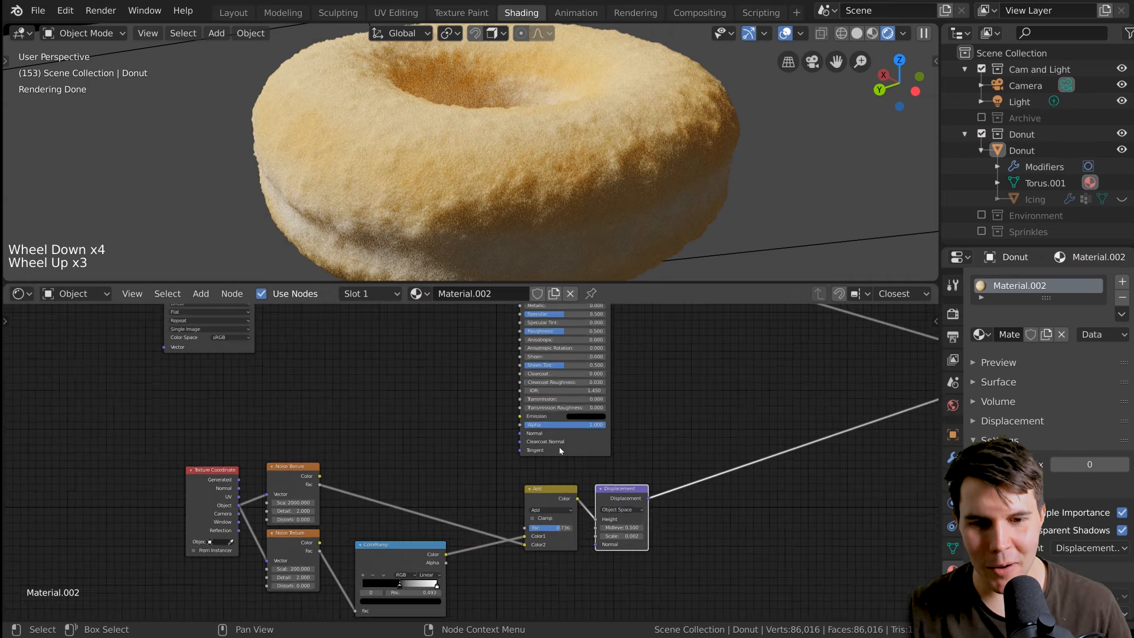
scroll(561, 451, "up", 1)
middle_click_drag(561, 451, 562, 479)
scroll(567, 544, "down", 3)
middle_click_drag(568, 545, 571, 578)
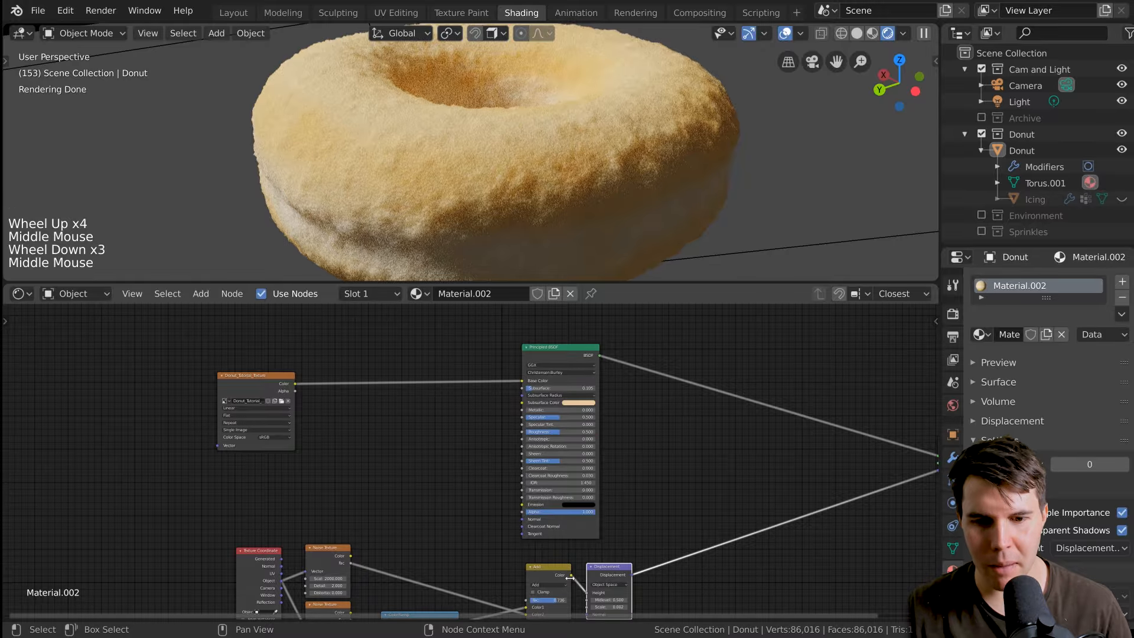
left_click_drag(572, 576, 596, 528)
scroll(629, 509, "down", 2)
middle_click_drag(630, 509, 700, 387)
scroll(688, 426, "up", 1)
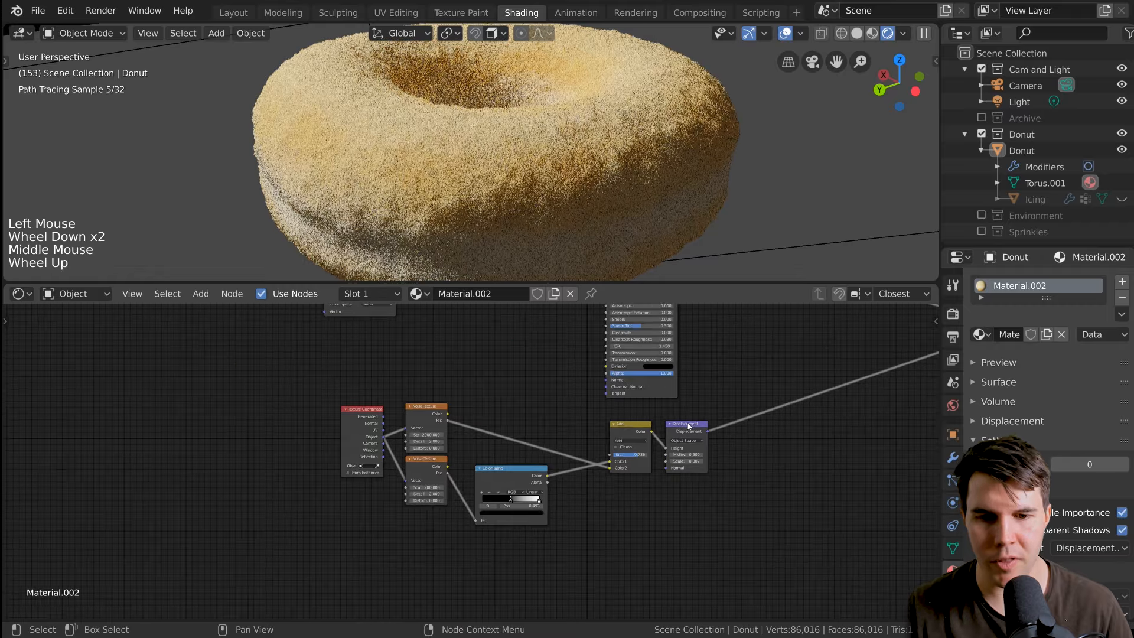
middle_click_drag(689, 427, 596, 526)
left_click(560, 320)
key("g")
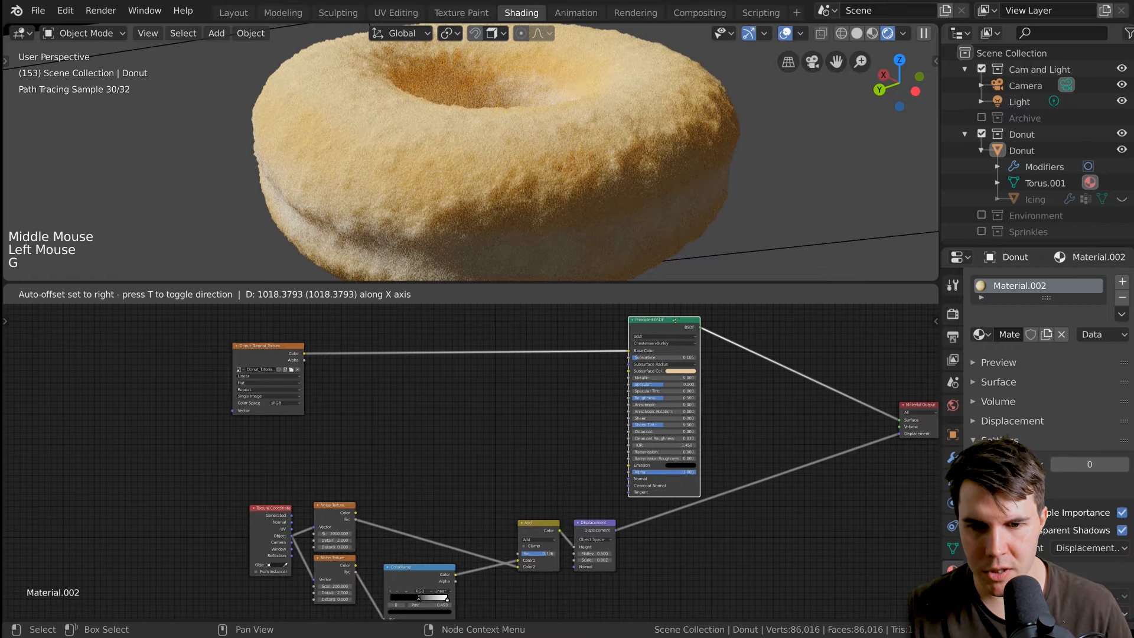
left_click(675, 320)
Preview the Add node's combined noise output directly on the donut through a Viewer node.
scroll(694, 409, "up", 3)
middle_click_drag(578, 451, 531, 391)
left_click(504, 482)
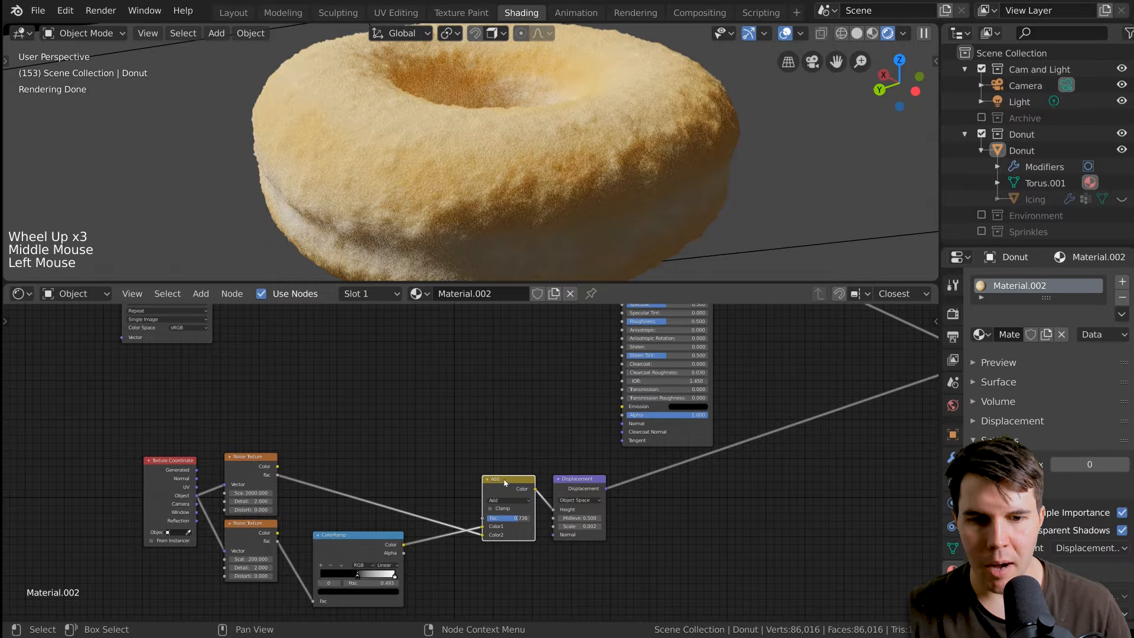
left_click(506, 485, "ctrl+shift")
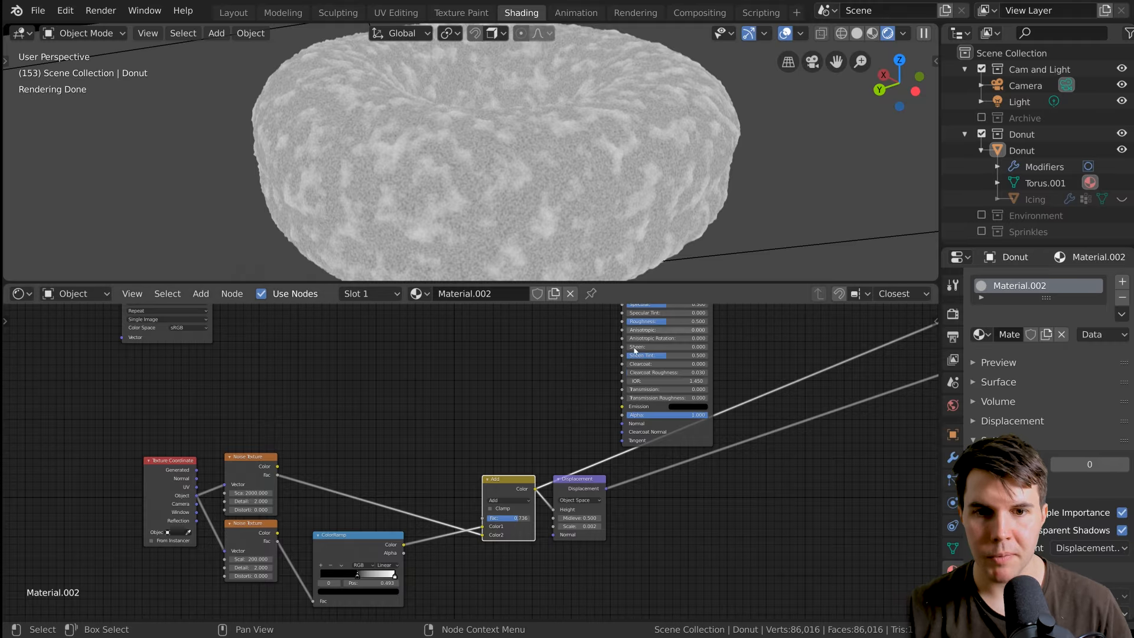
middle_click_drag(550, 402, 496, 481)
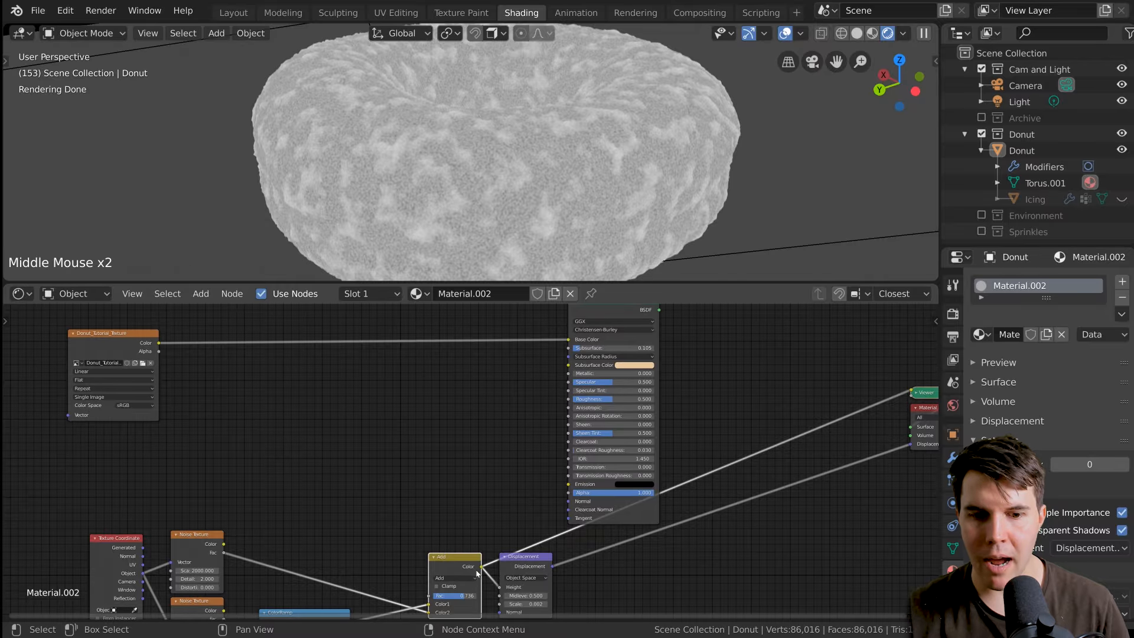
Connect the Add node's Color to the Principled BSDF's Base Color, route the shader back to the Material Output, and review the donut.
left_click_drag(481, 569, 566, 340)
middle_click_drag(557, 365, 507, 406)
left_click(554, 347, "ctrl+shift")
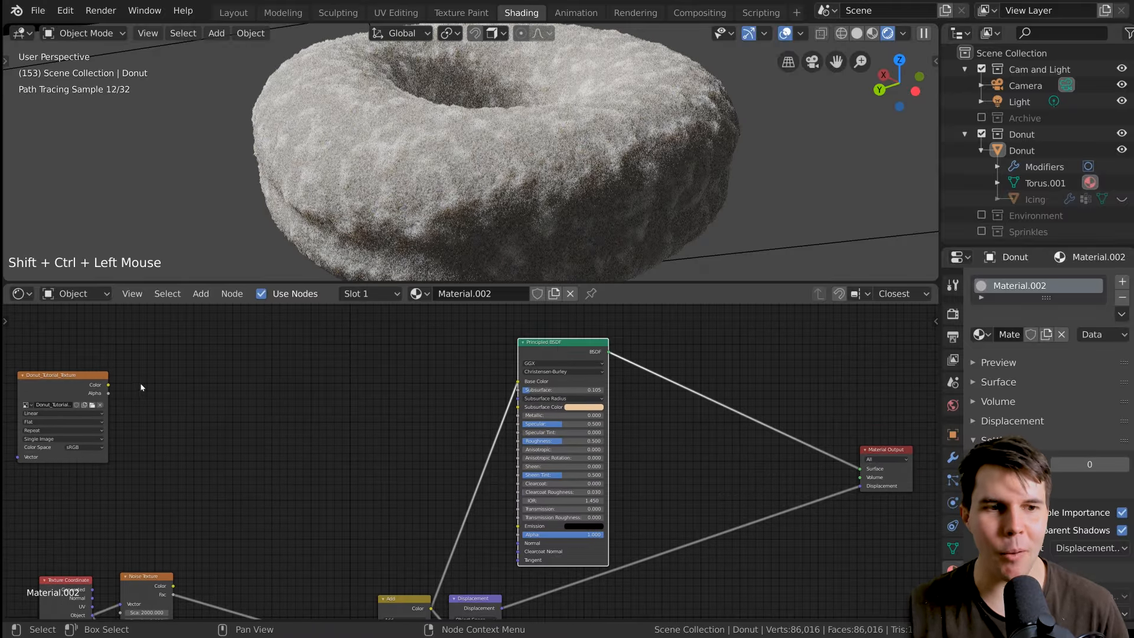
scroll(592, 218, "down", 1)
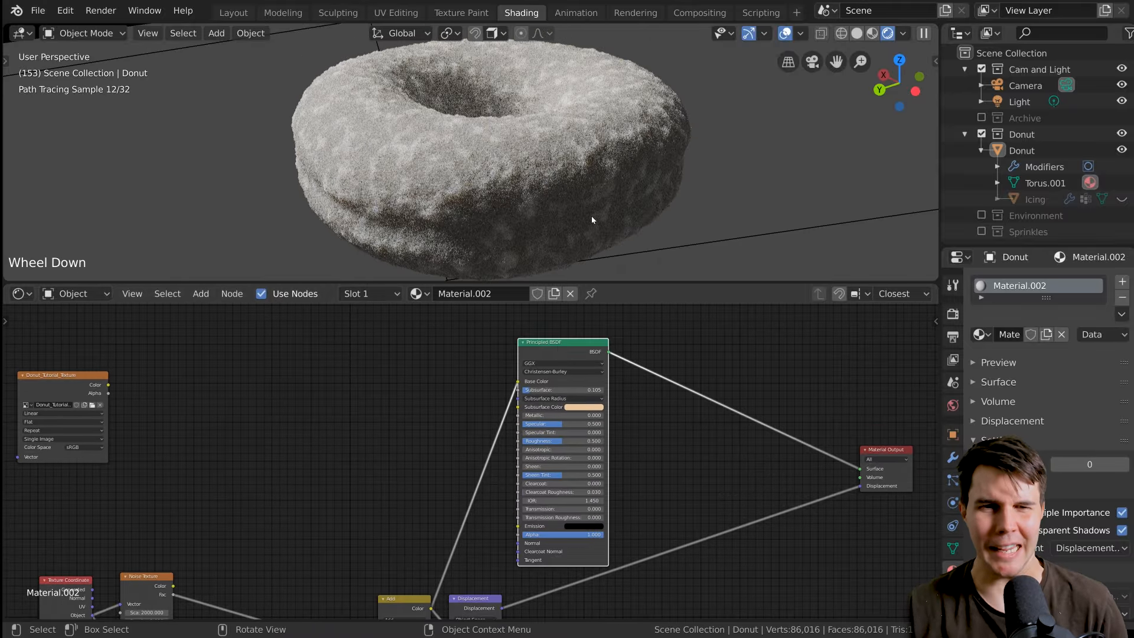
scroll(591, 215, "up", 2)
key("alt+a")
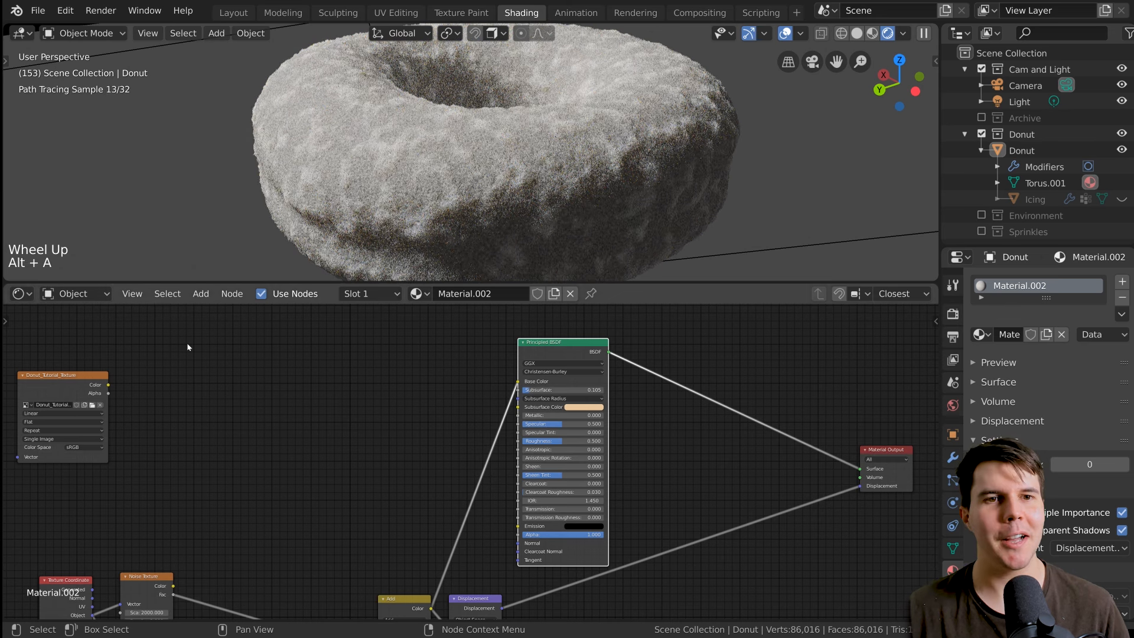
Reconnect the donut image texture's Color to the Principled BSDF's Base Color and move the image texture node closer to the shader.
left_click_drag(107, 385, 519, 381)
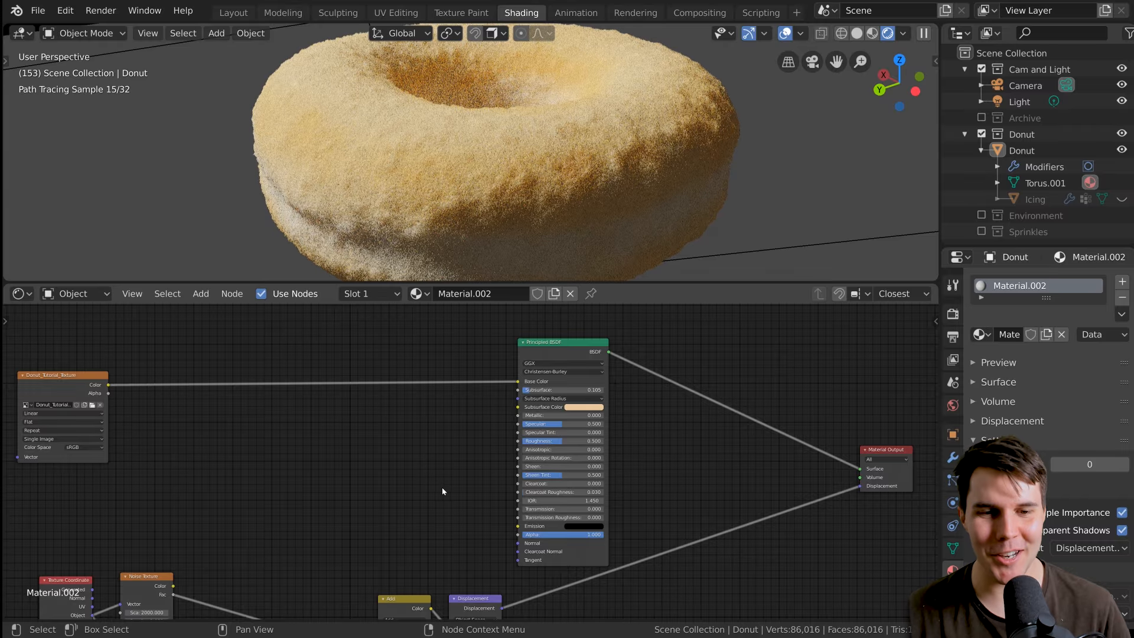
scroll(444, 492, "up", 1)
middle_click_drag(460, 566, 408, 534)
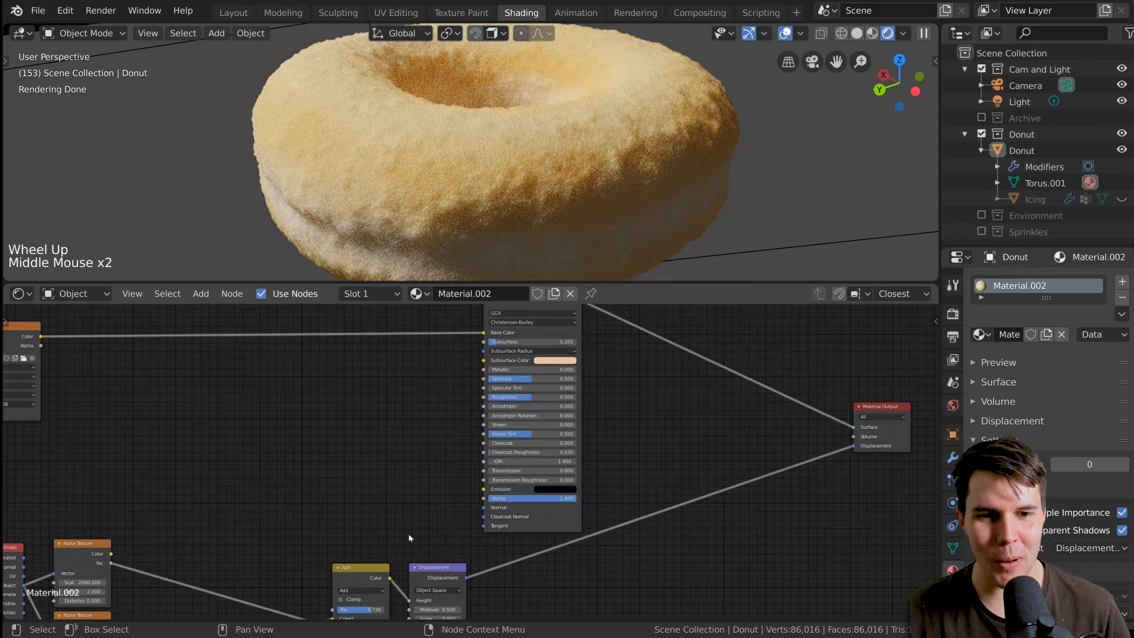
left_click_drag(23, 354, 254, 336)
middle_click_drag(299, 353, 303, 375)
scroll(393, 438, "down", 1)
middle_click_drag(408, 414, 446, 416)
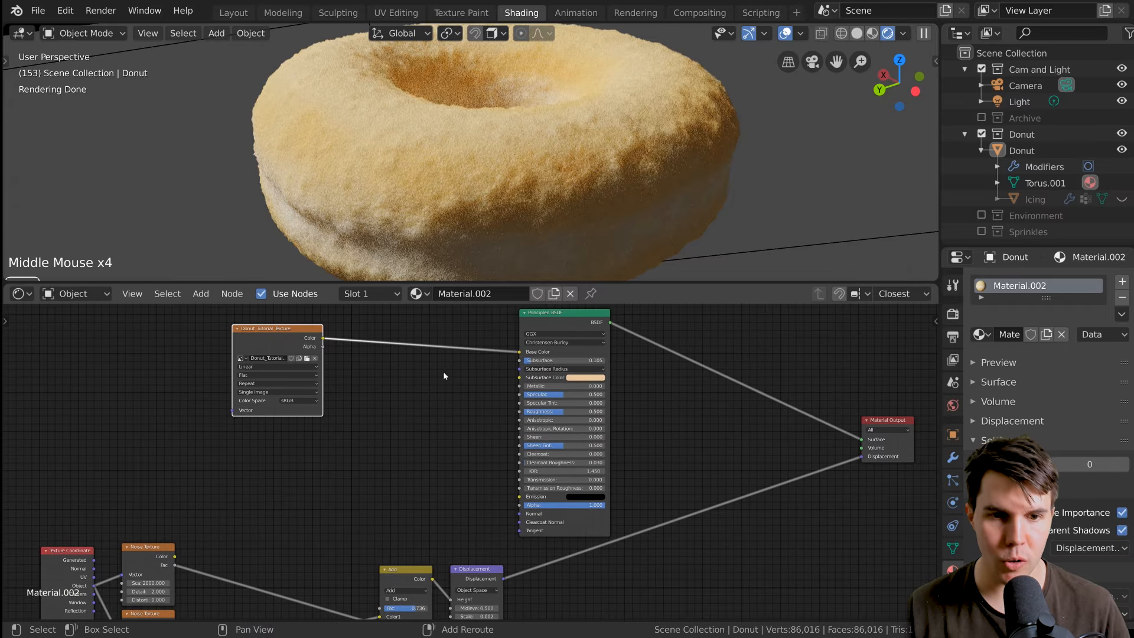
Add a MixRGB node on the link between the donut image texture and the Principled BSDF's Base Color.
key("shift+a")
mouse_move(446, 376)
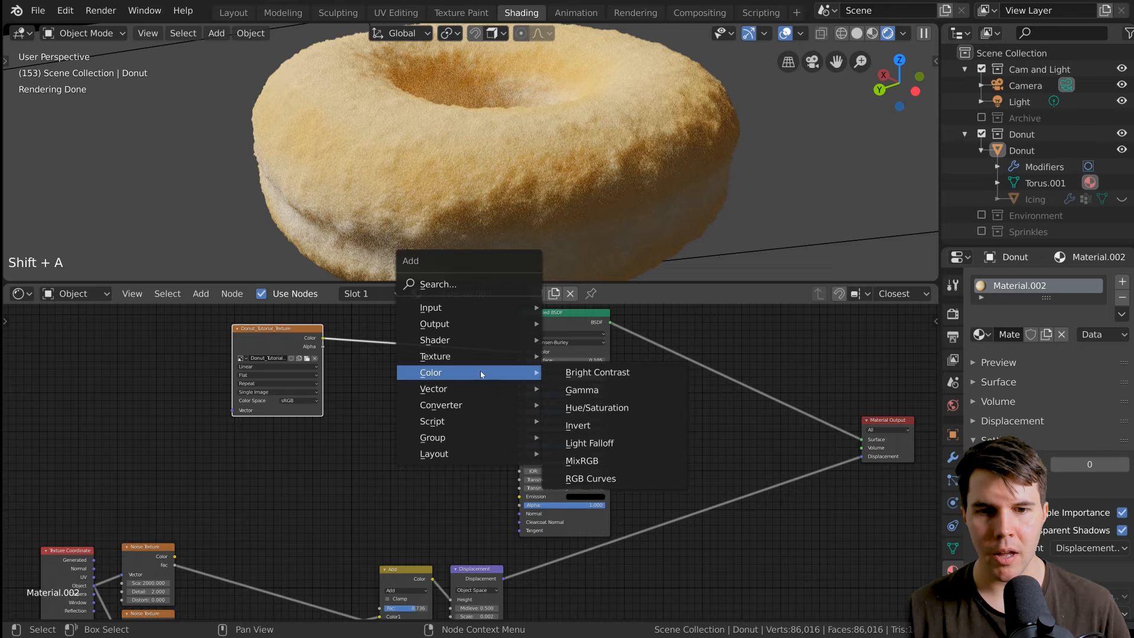
left_click(611, 467)
left_click(462, 334)
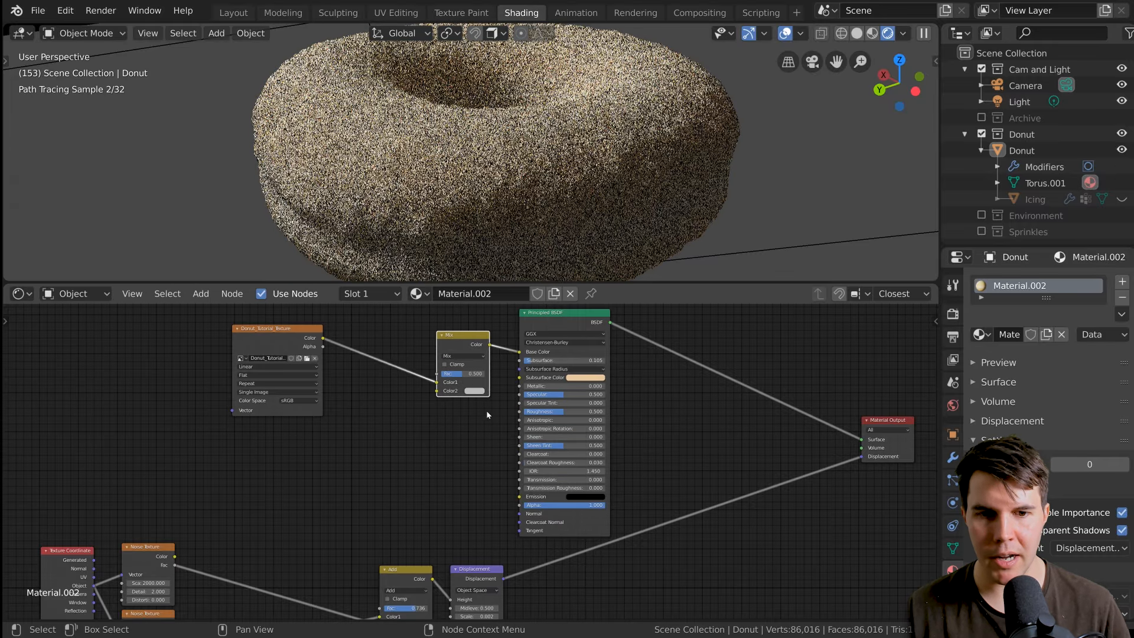
Connect the Add node's Color output to the Mix node's Fac input.
scroll(473, 342, "up", 1)
middle_click_drag(472, 342, 489, 345)
scroll(476, 426, "down", 3)
middle_click_drag(476, 425, 490, 436)
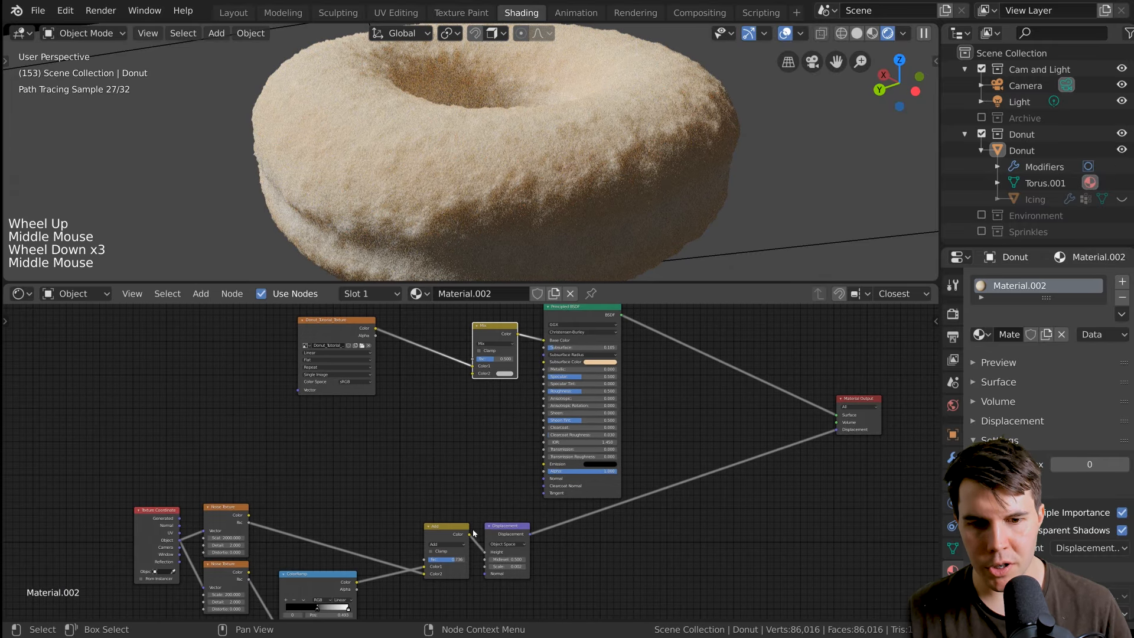
left_click_drag(471, 534, 472, 359)
middle_click_drag(469, 450, 402, 482)
Move the Mix and Principled BSDF nodes together toward the Material Output to open space in the node graph.
key("alt+a")
key("b")
left_click_drag(428, 329, 545, 465)
key("g")
left_click(663, 453)
scroll(620, 457, "up", 4)
middle_click_drag(604, 457, 674, 405)
scroll(675, 404, "down", 2)
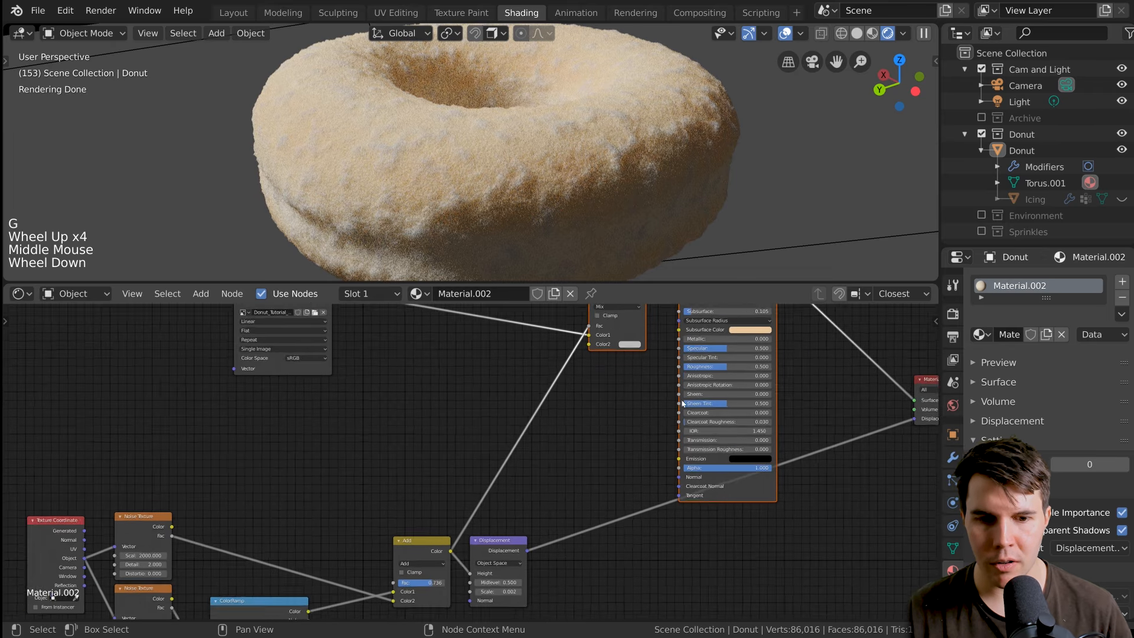
scroll(581, 439, "down", 1)
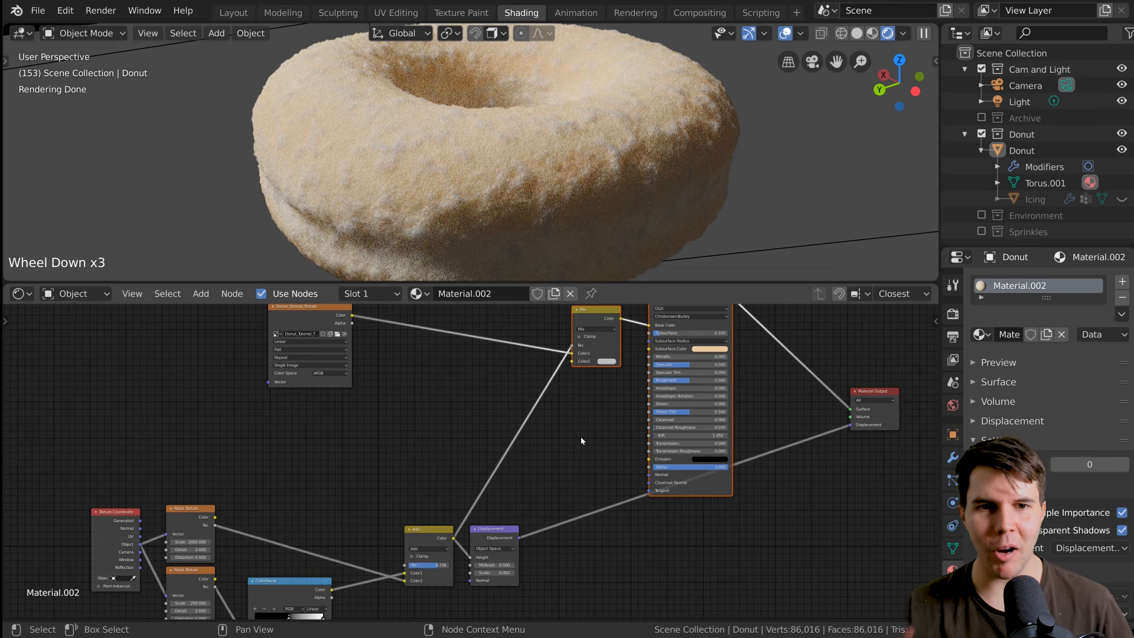
Examine how the donut image texture and the Add node's output feed the Mix node's Color1 and Fac inputs.
scroll(582, 440, "up", 5)
scroll(524, 425, "up", 1)
middle_click_drag(581, 440, 558, 366)
scroll(524, 426, "down", 2)
scroll(535, 435, "down", 2)
left_click(446, 491)
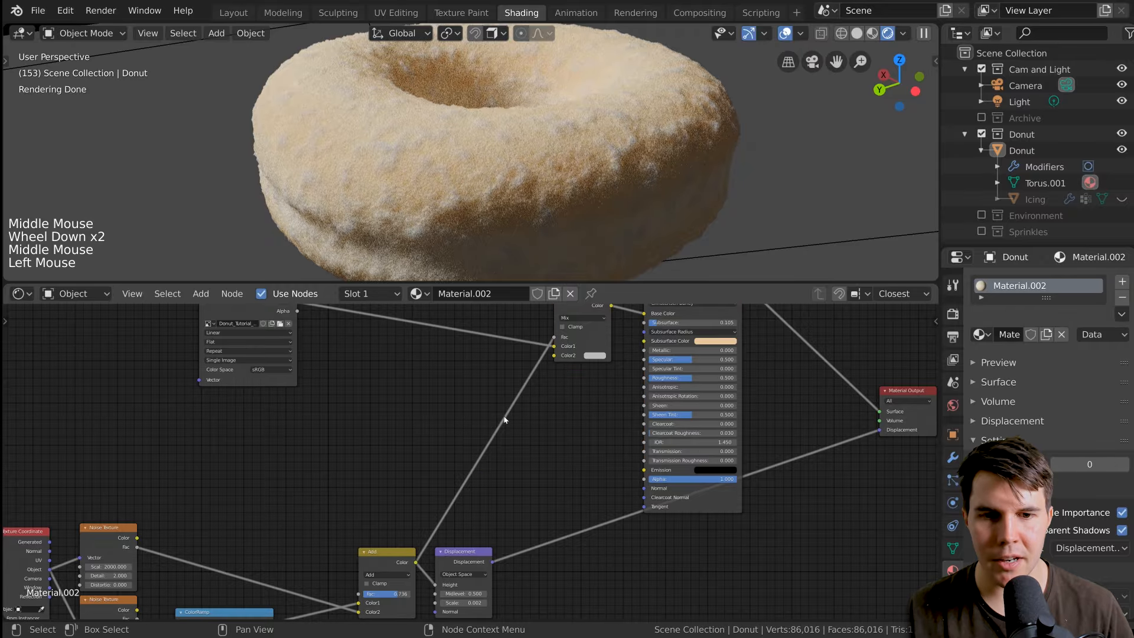
middle_click_drag(504, 419, 477, 498)
scroll(570, 392, "up", 2)
middle_click_drag(540, 396, 531, 415)
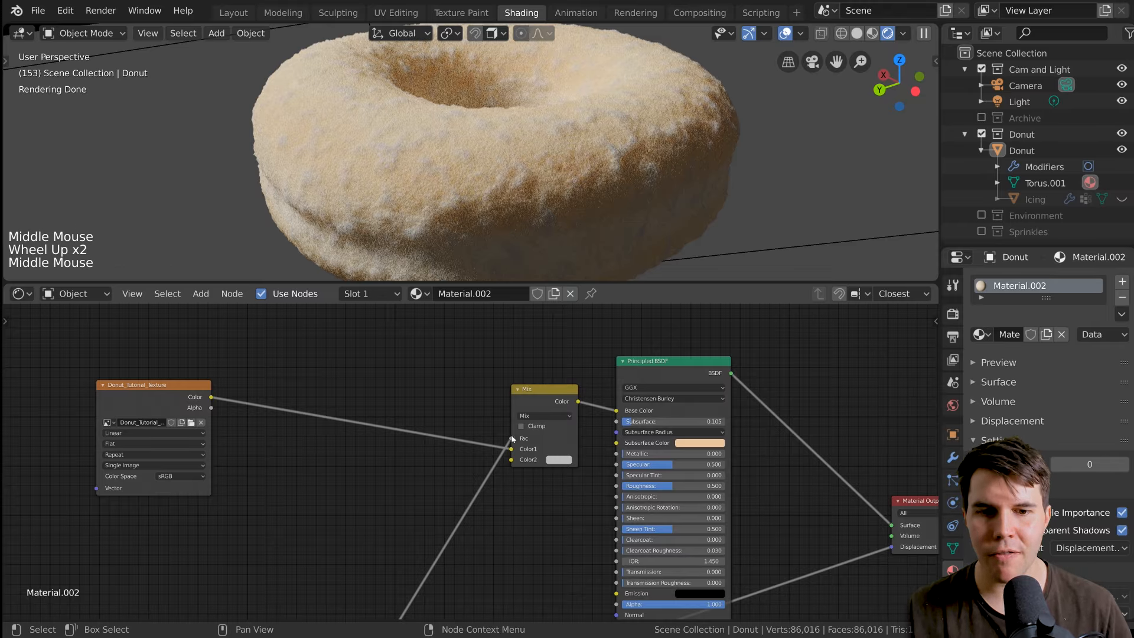
mouse_move(513, 438)
left_mouse_down()
mouse_move(501, 447)
mouse_move(517, 439)
left_mouse_up()
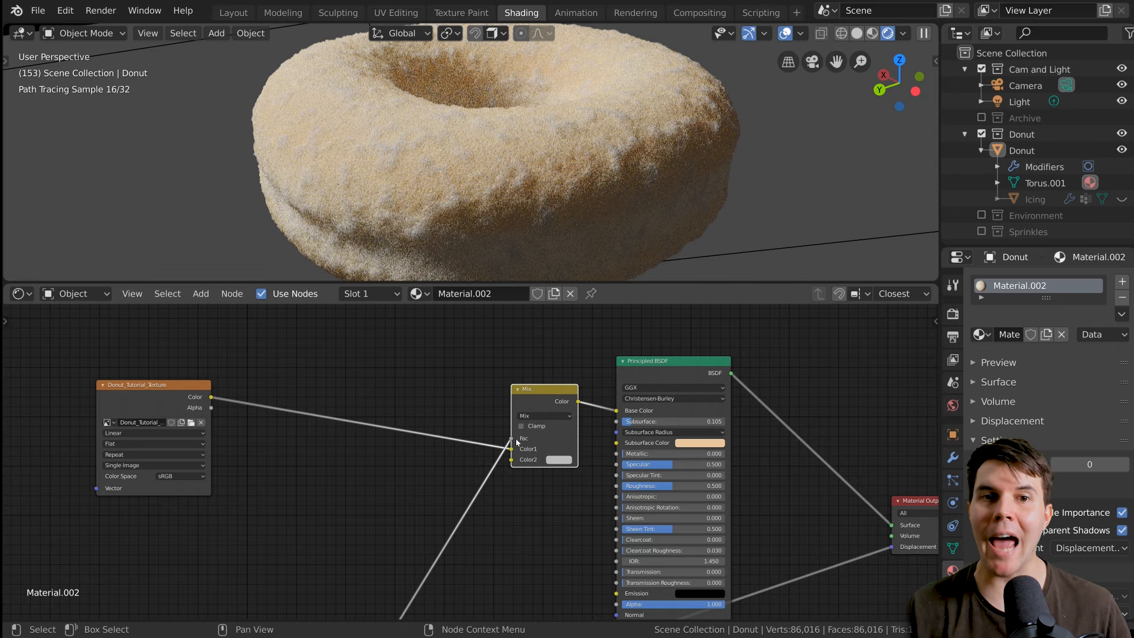
Preview the Add node's combined noise output directly on the donut.
scroll(473, 531, "down", 3)
middle_click_drag(479, 555, 456, 425)
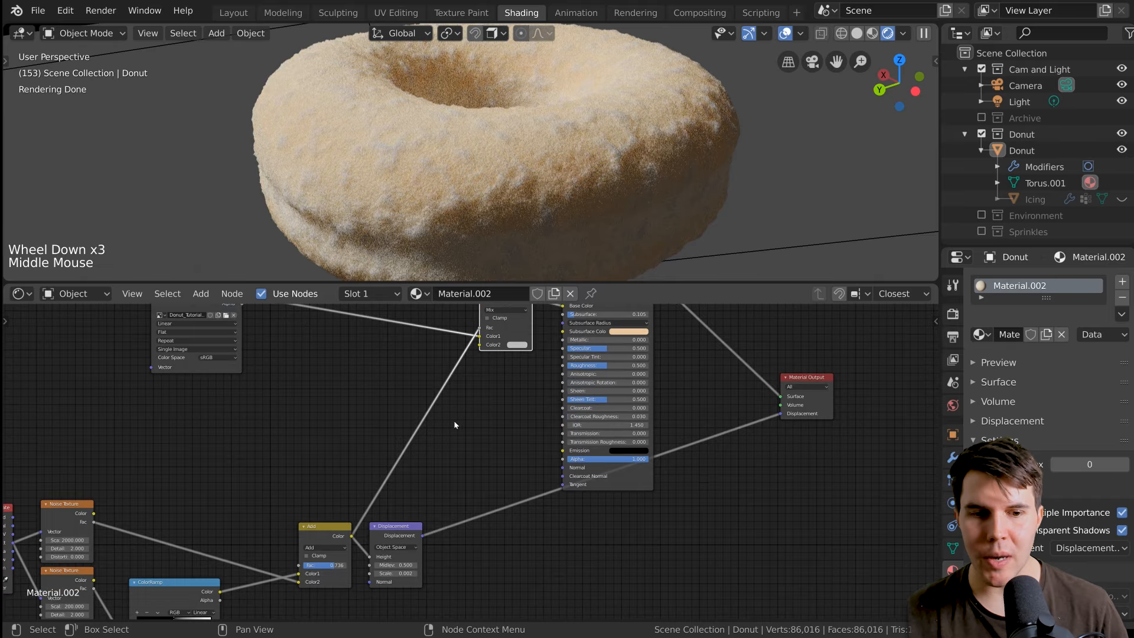
left_click(337, 535, "ctrl+shift")
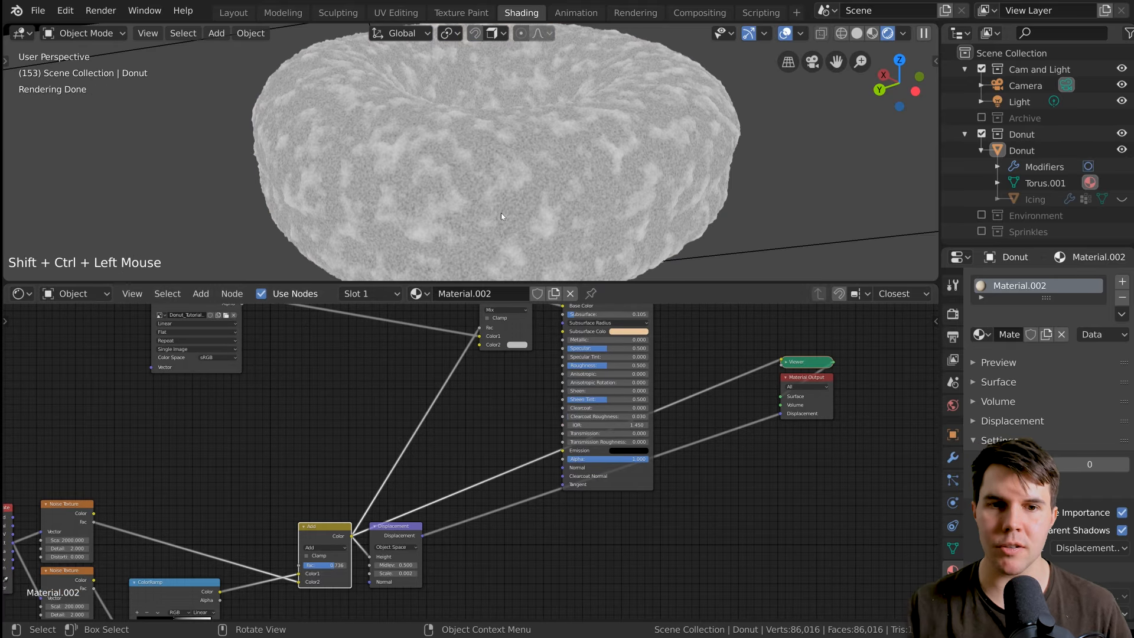
Preview the Mix node's color output directly on the donut.
scroll(502, 427, "up", 3)
middle_click_drag(502, 427, 473, 503)
scroll(474, 503, "up", 1)
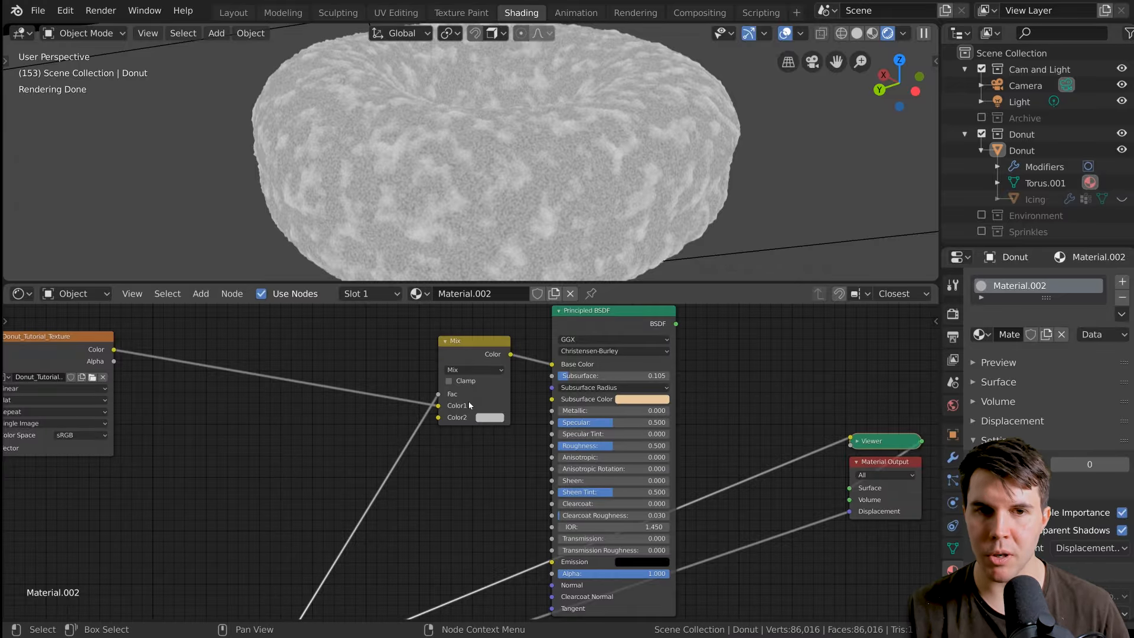
scroll(470, 399, "up", 2)
middle_click_drag(469, 399, 491, 407)
left_click(492, 407, "ctrl+shift")
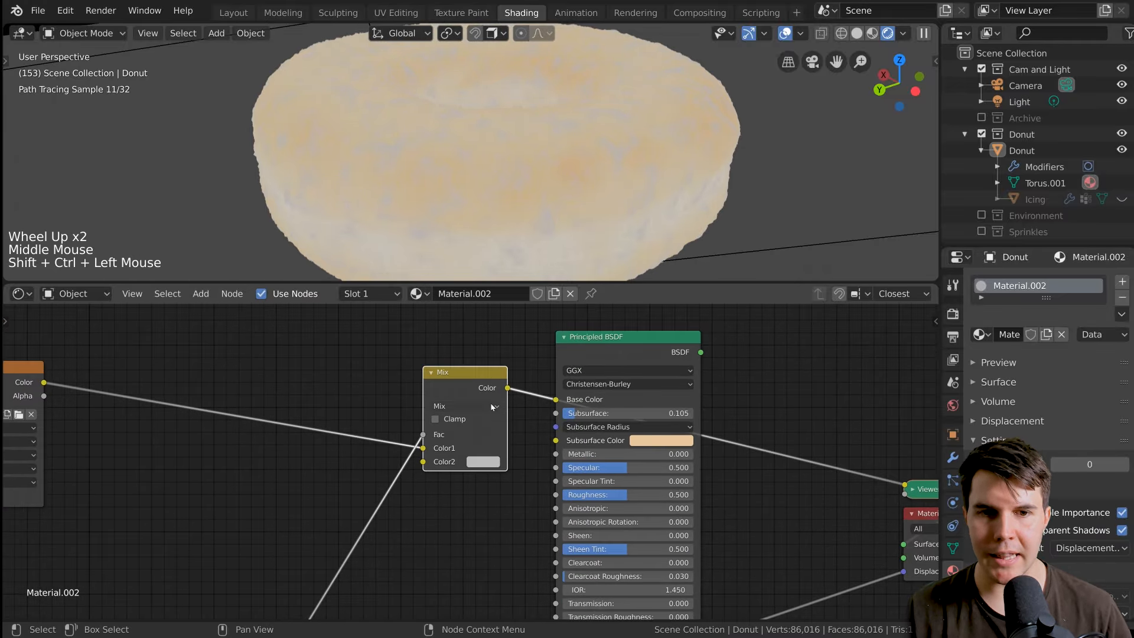
Set the Mix node's Color2 to an orange with hue 0.057, saturation 0.763 and value 0.735.
scroll(491, 407, "up", 3)
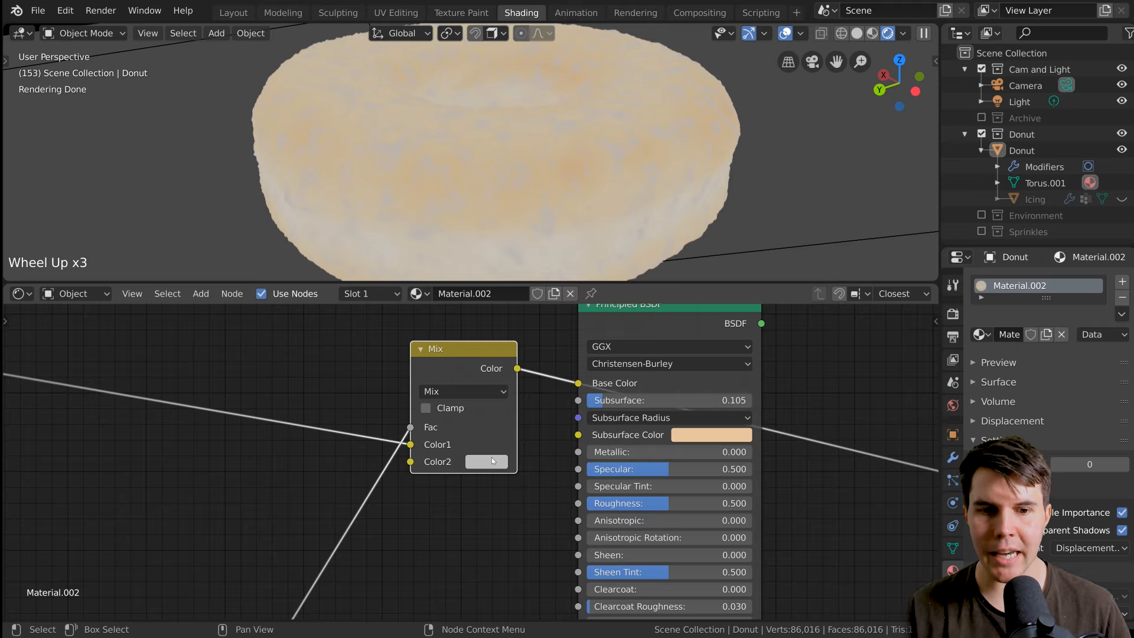
scroll(461, 184, "up", 1)
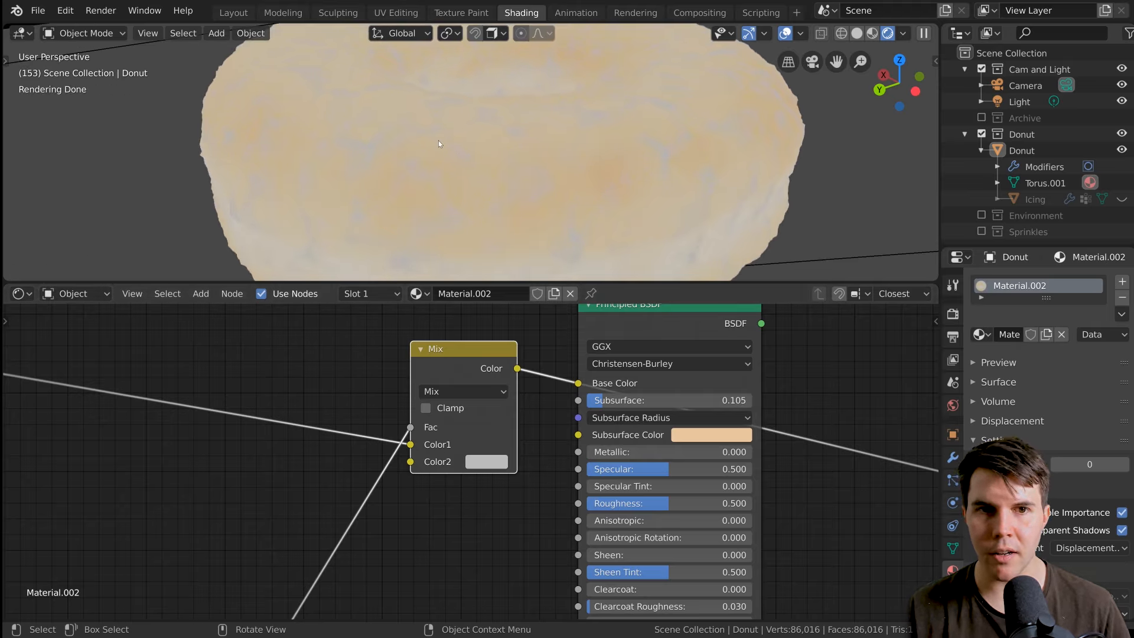
scroll(438, 138, "up", 1)
scroll(437, 116, "up", 1)
middle_click_drag(437, 139, 461, 150)
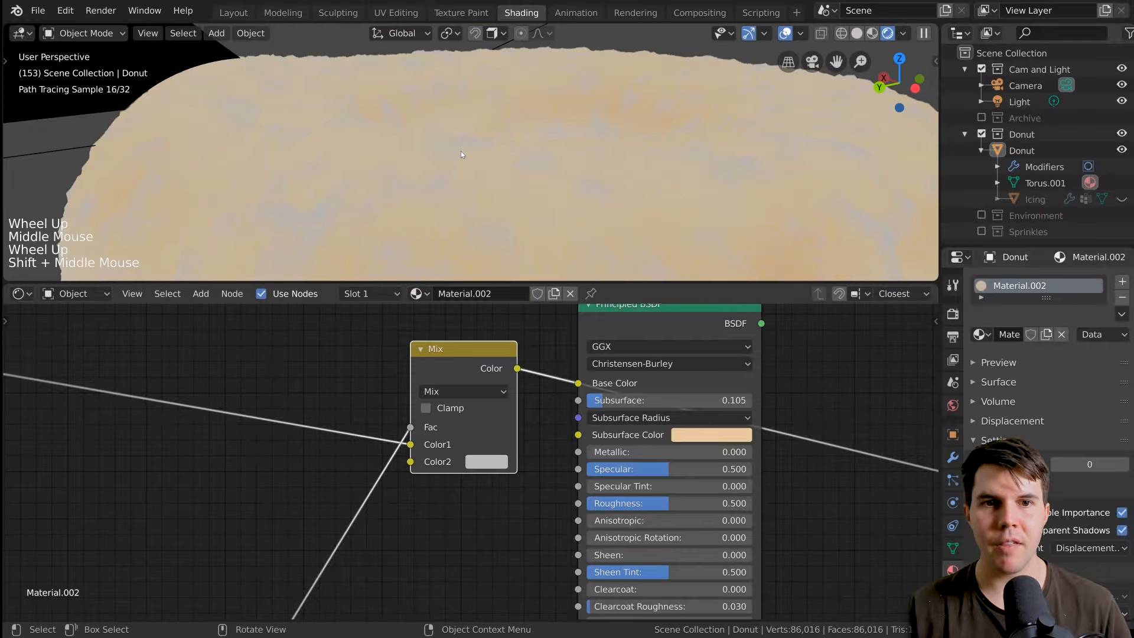
left_click(487, 462)
left_click_drag(543, 327, 520, 334)
scroll(625, 171, "down", 2)
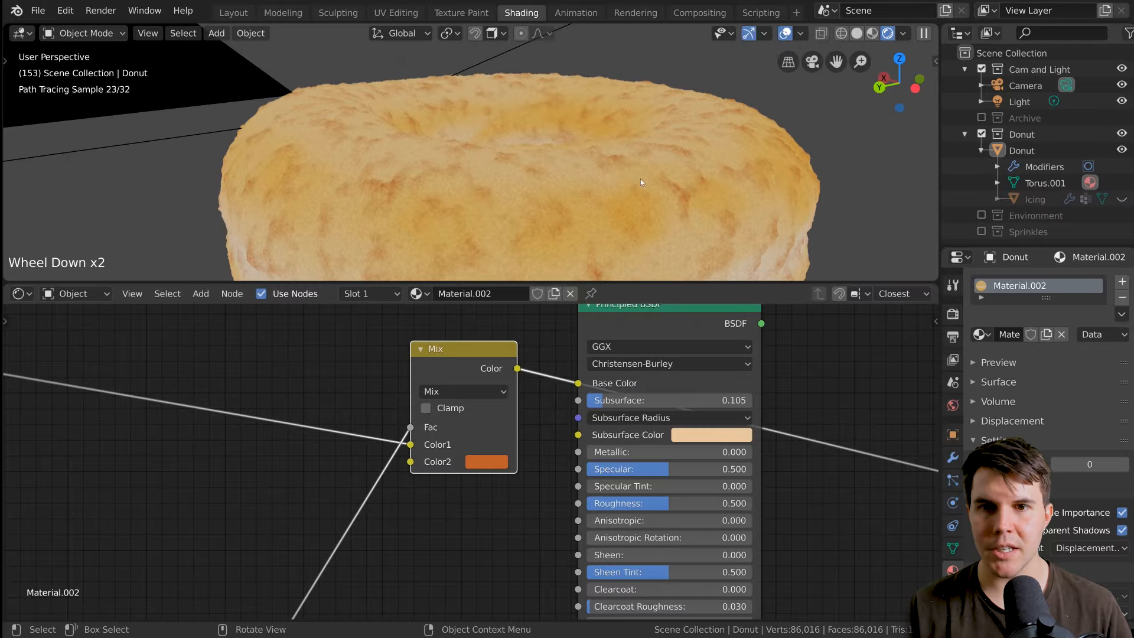
scroll(640, 179, "up", 1)
scroll(767, 186, "down", 2)
Change the Mix node's blend mode to Overlay.
middle_click_drag(441, 455, 437, 428)
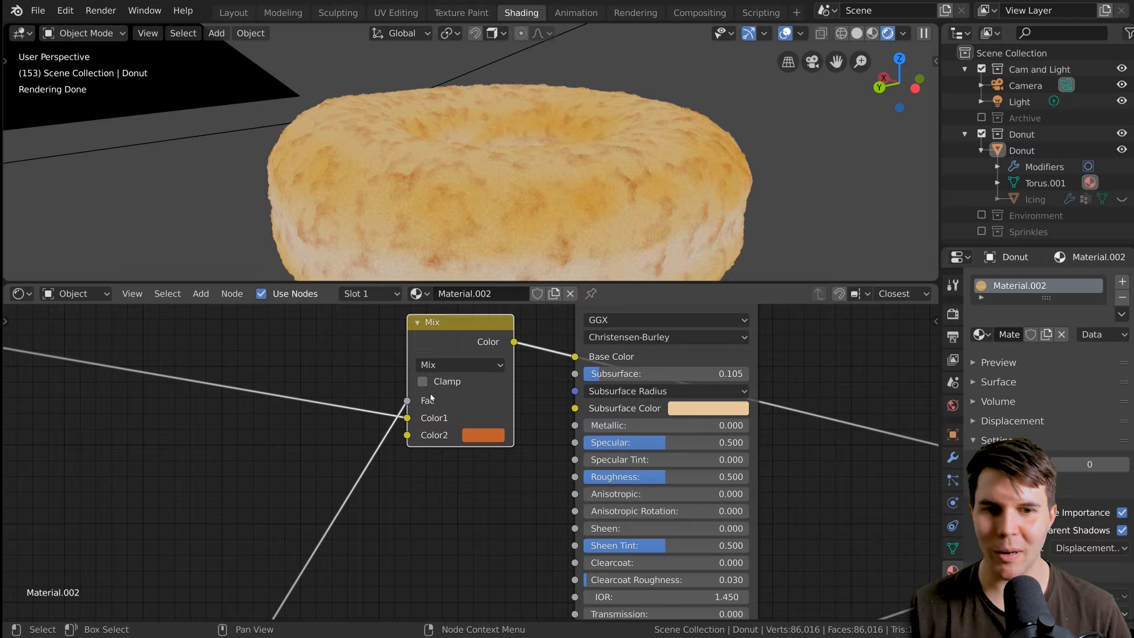
middle_click_drag(460, 381, 441, 398)
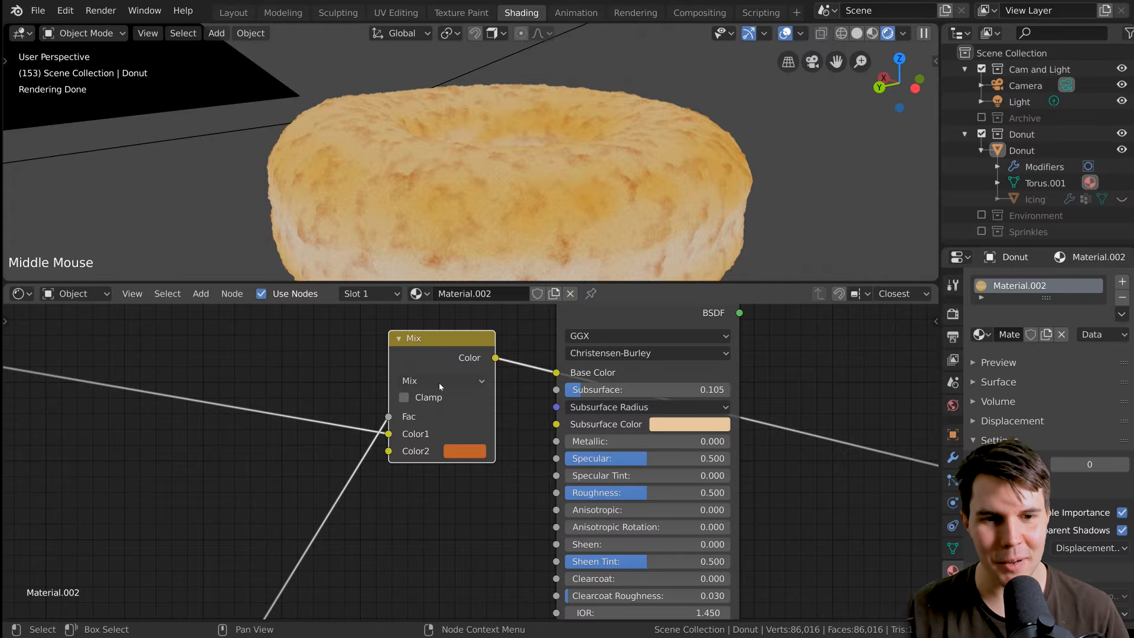
left_click(438, 381)
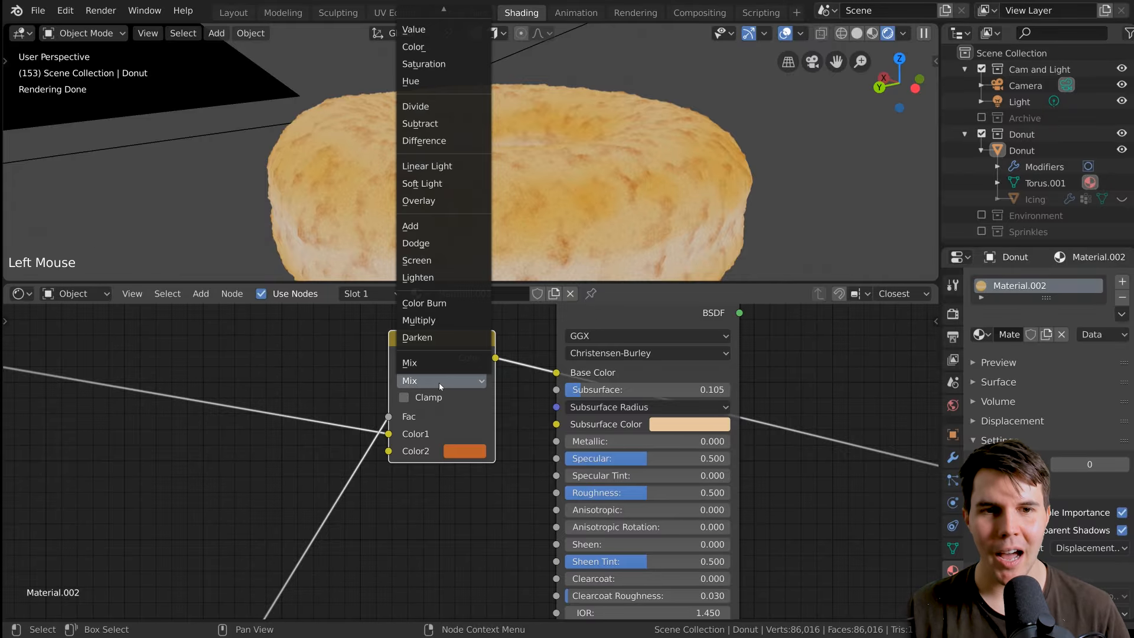
left_click(450, 202)
scroll(479, 212, "up", 1)
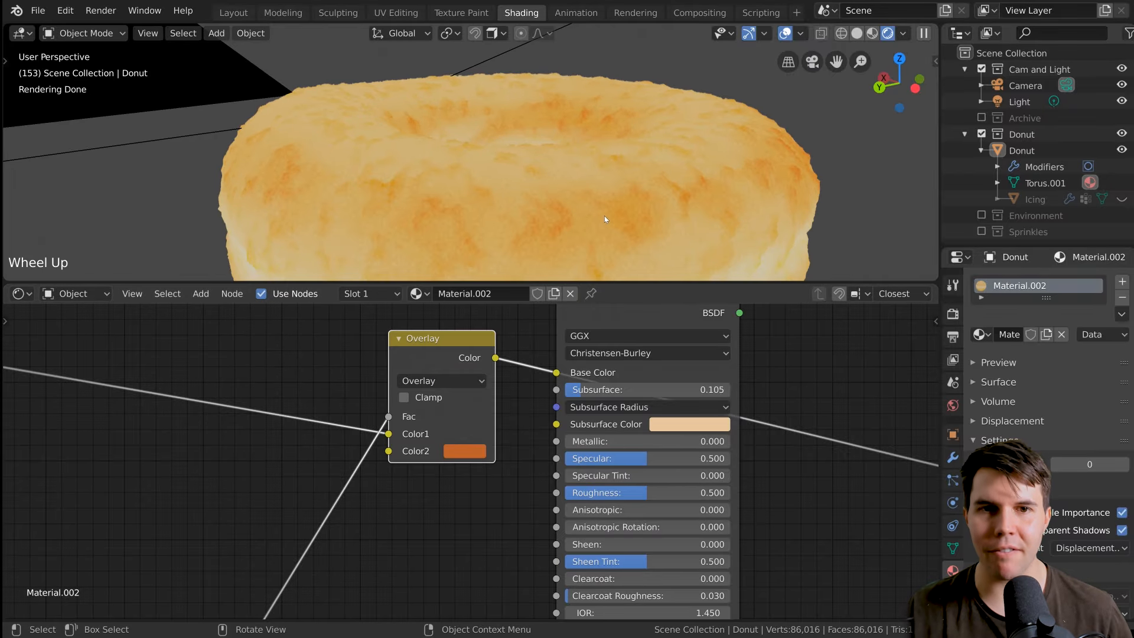
Check the Overlay node's Color2 values and inspect the blended color on the donut up close and from farther away.
left_click(464, 452)
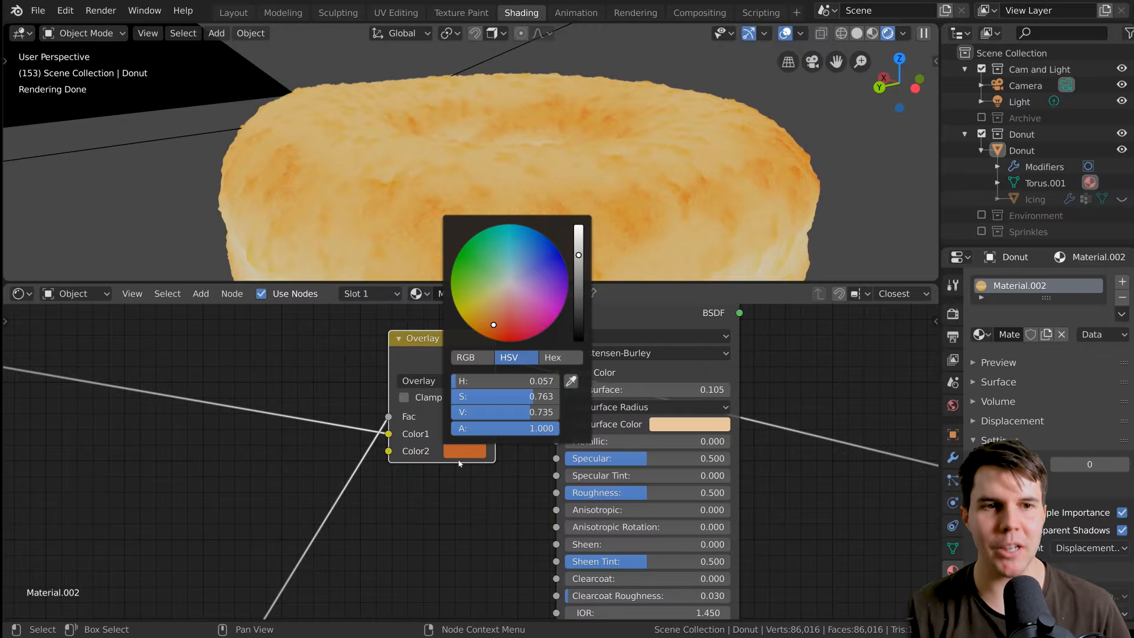
scroll(661, 206, "up", 2)
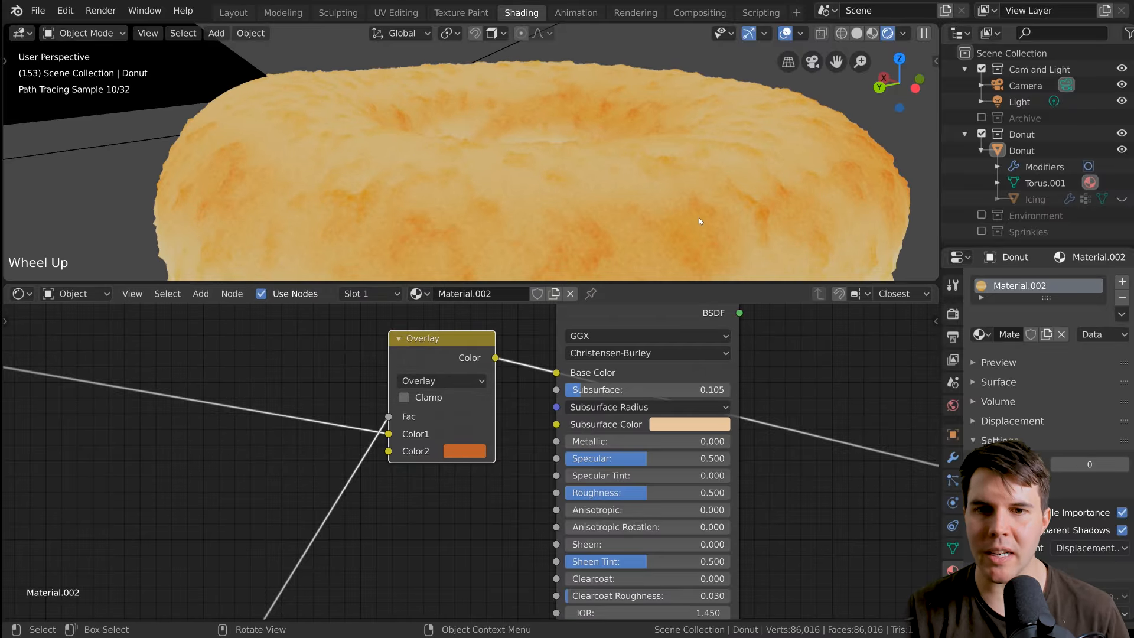
middle_click_drag(699, 217, 665, 208)
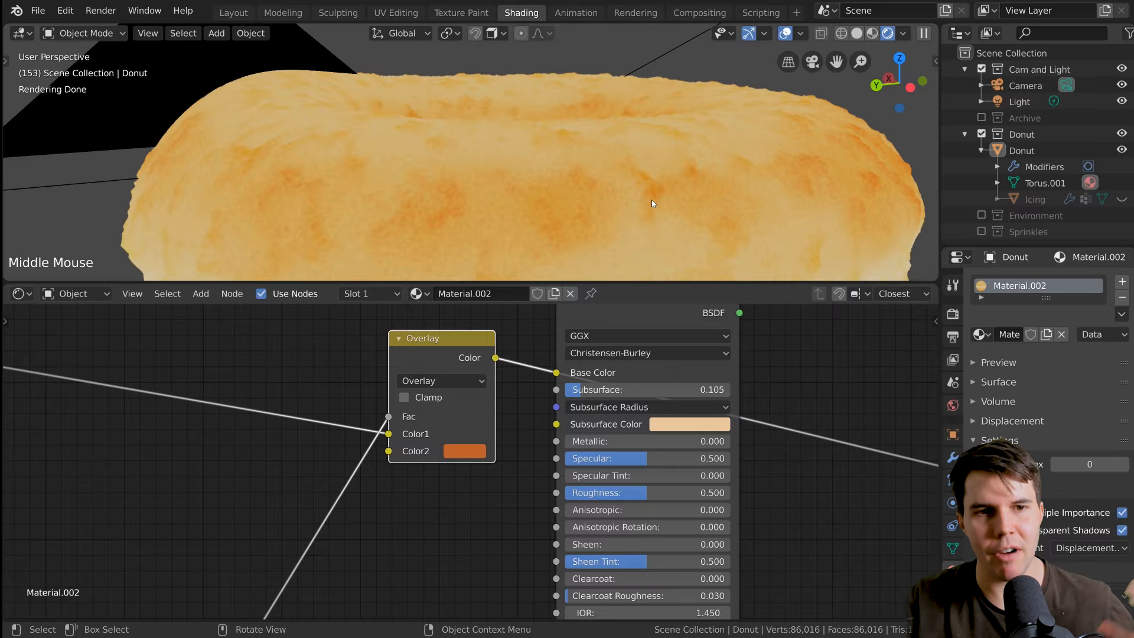
scroll(476, 466, "down", 6)
scroll(523, 242, "down", 3)
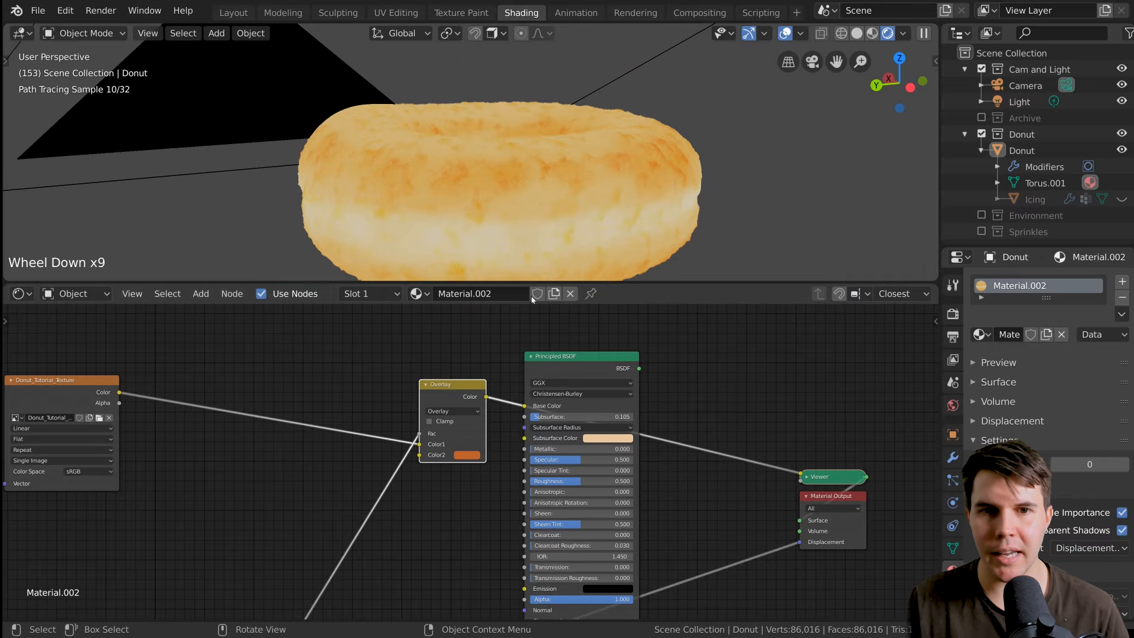
Send the Principled BSDF back to the Material Output's Surface and view the fully shaded donut from above.
left_click(576, 378, "ctrl+shift")
middle_click_drag(562, 190, 562, 247)
key("alt+a")
scroll(594, 208, "down", 2)
scroll(508, 262, "up", 2)
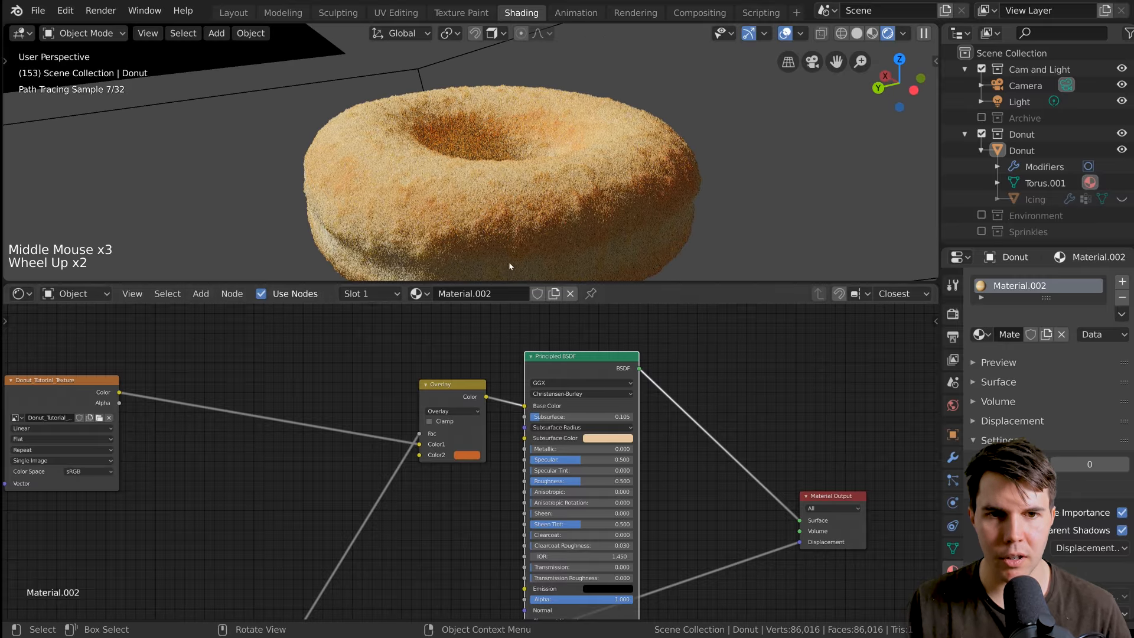
Adjust the Overlay node's Color2 to a slightly darker, redder orange.
middle_click_drag(501, 446, 617, 409)
left_click(587, 416)
left_click_drag(613, 384, 615, 392)
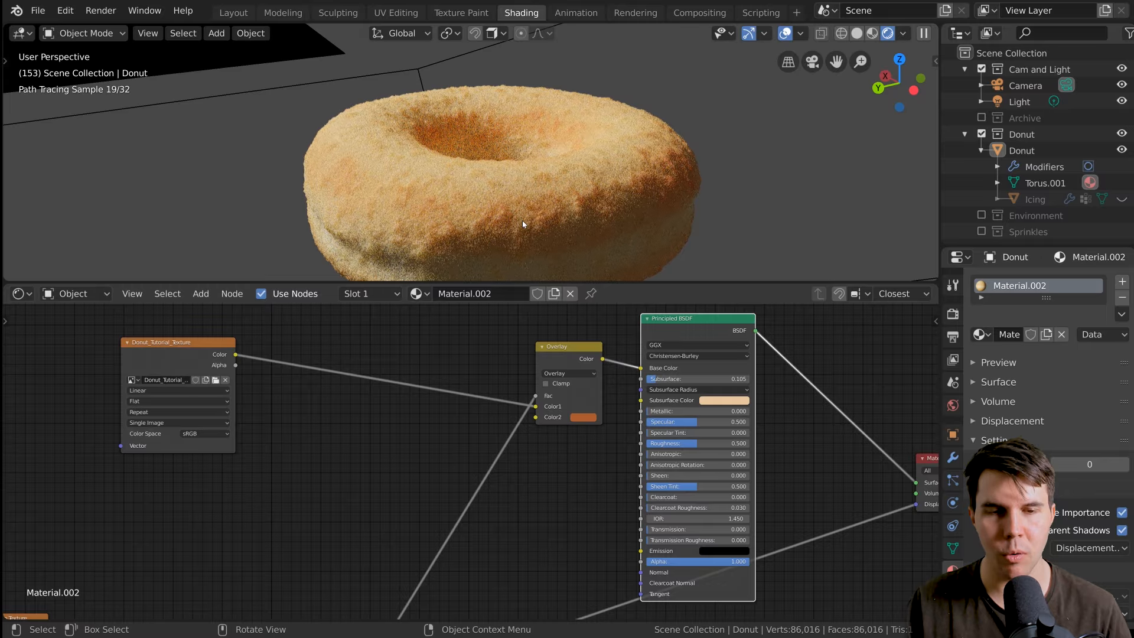
scroll(455, 366, "down", 1)
middle_click_drag(456, 358, 500, 360)
scroll(511, 220, "down", 1)
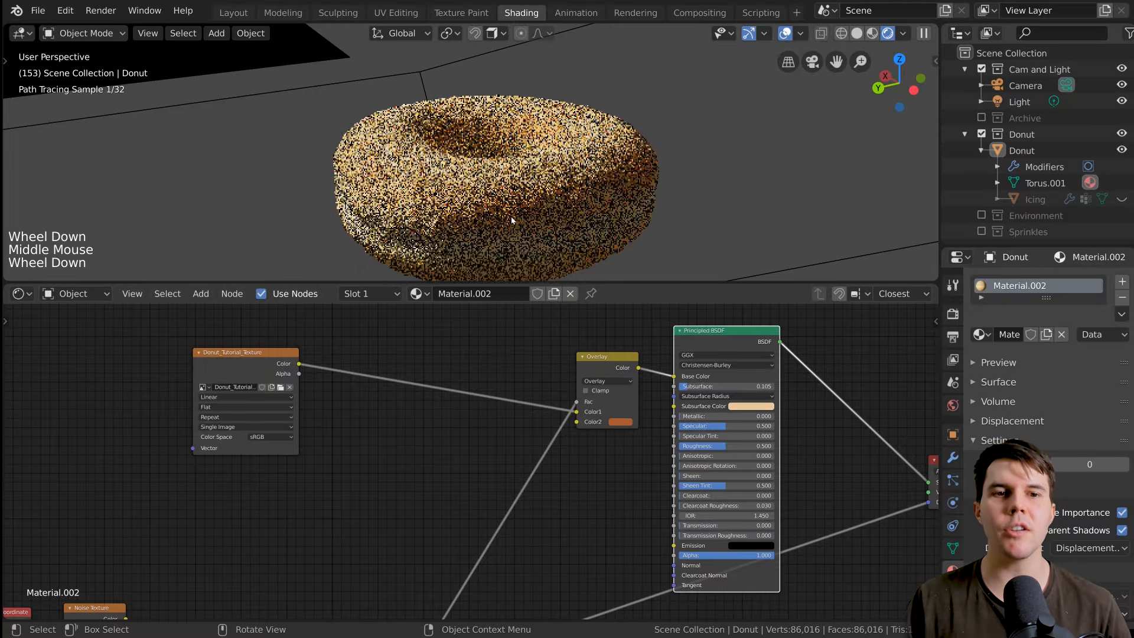
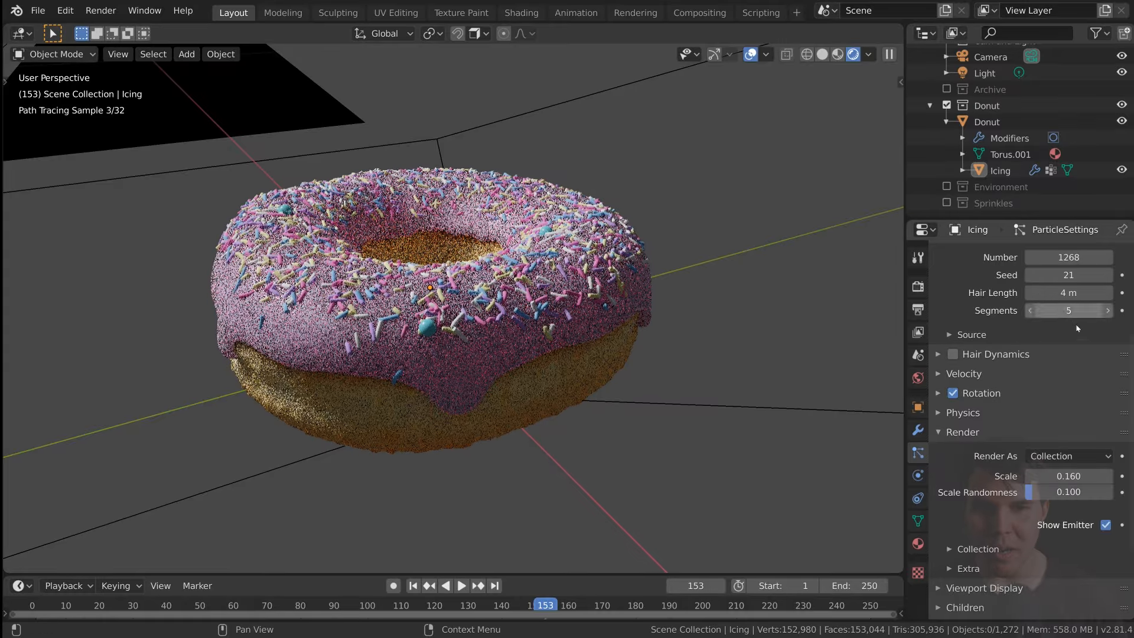
Set the Number of sprinkle particles on the icing to 774.
scroll(1074, 343, "up", 3)
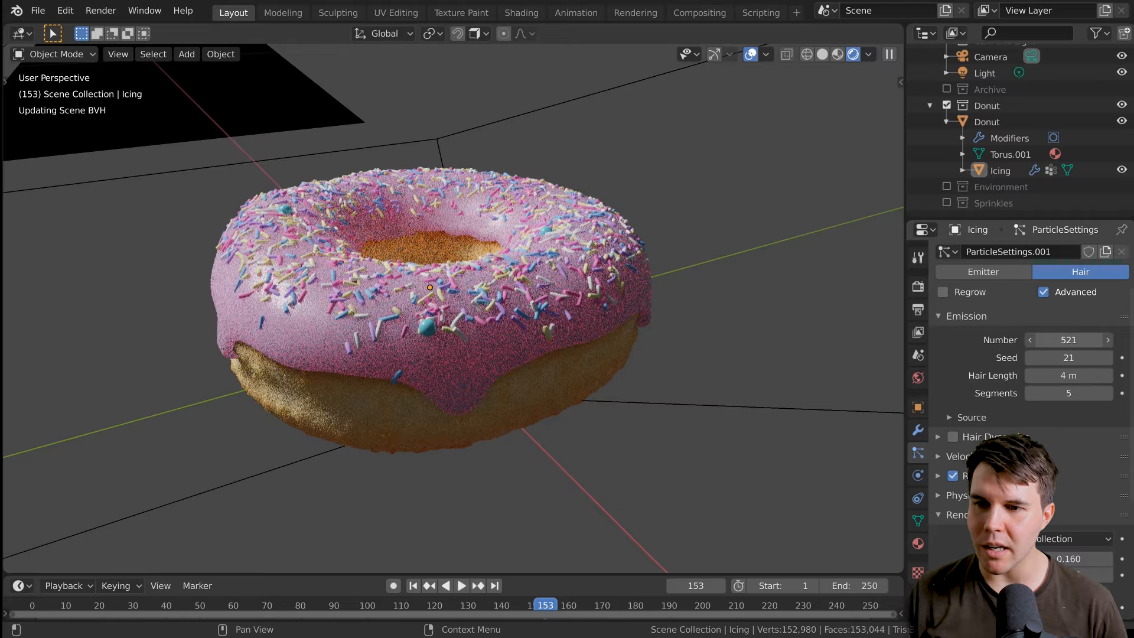
left_click_drag(1069, 340, 1099, 340)
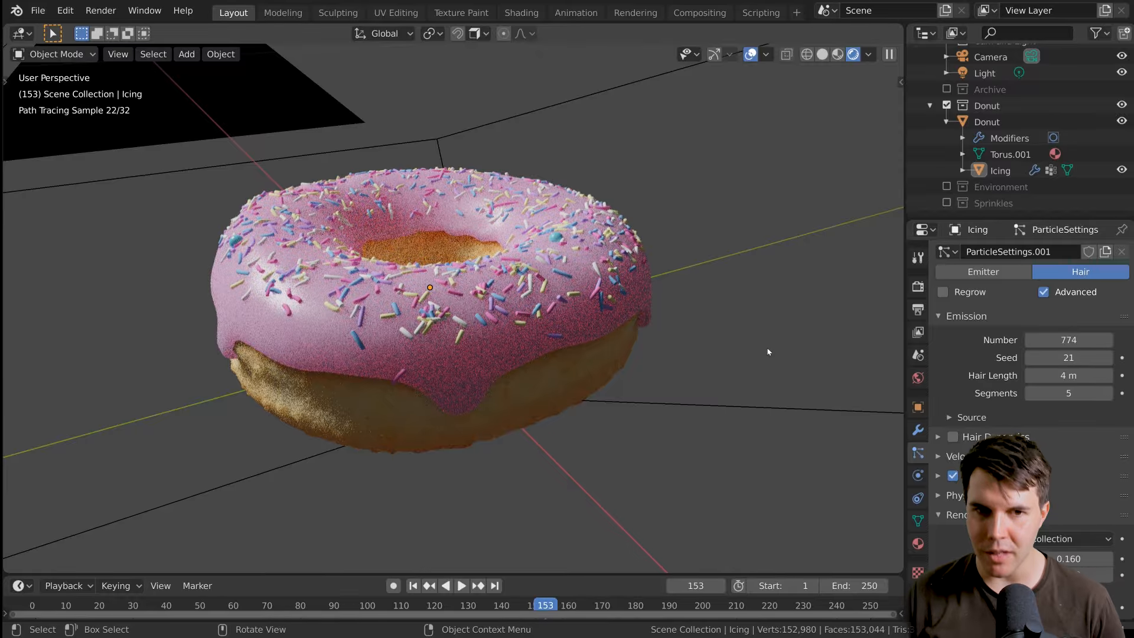
Enable the Sprinkles collection and scale up the sphere sprinkle to about 1.8 times its size.
scroll(968, 378, "down", 1)
scroll(717, 453, "down", 5)
middle_click_drag(716, 453, 784, 434)
scroll(784, 434, "down", 2)
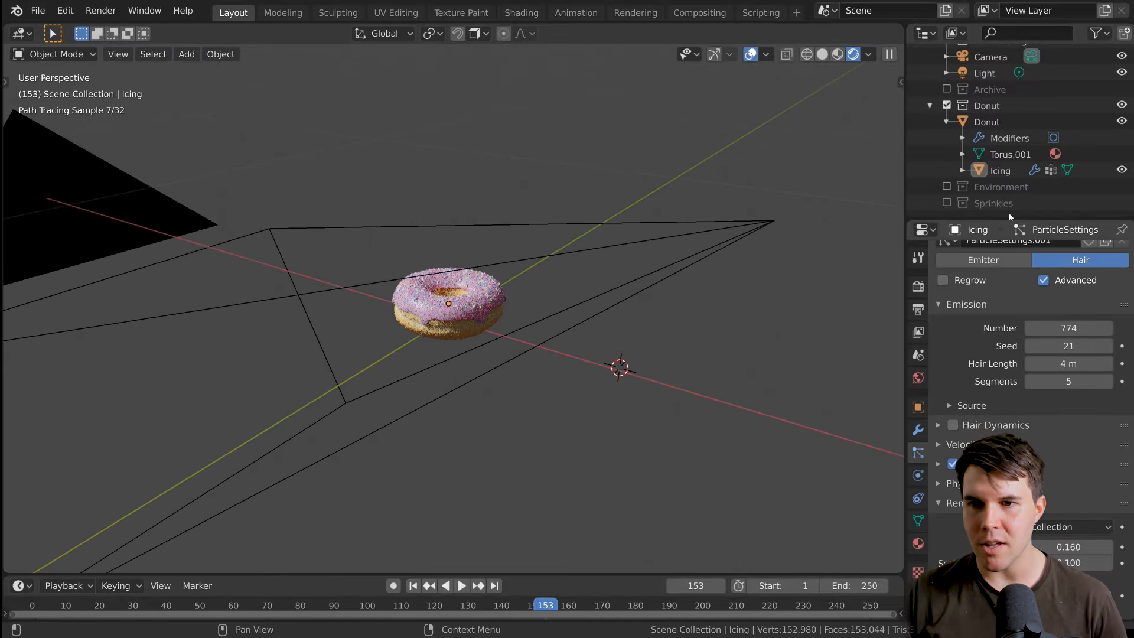
left_click(947, 203)
scroll(785, 313, "up", 5)
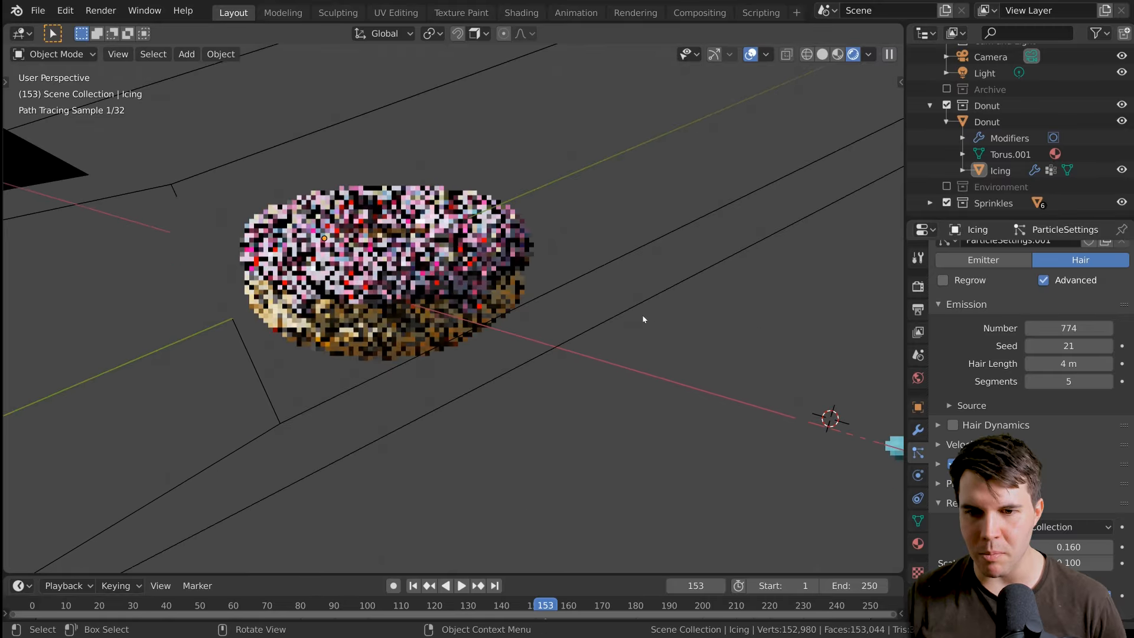
scroll(644, 319, "up", 1)
middle_click_drag(666, 331, 502, 289, "shift")
left_click(680, 377)
key("s")
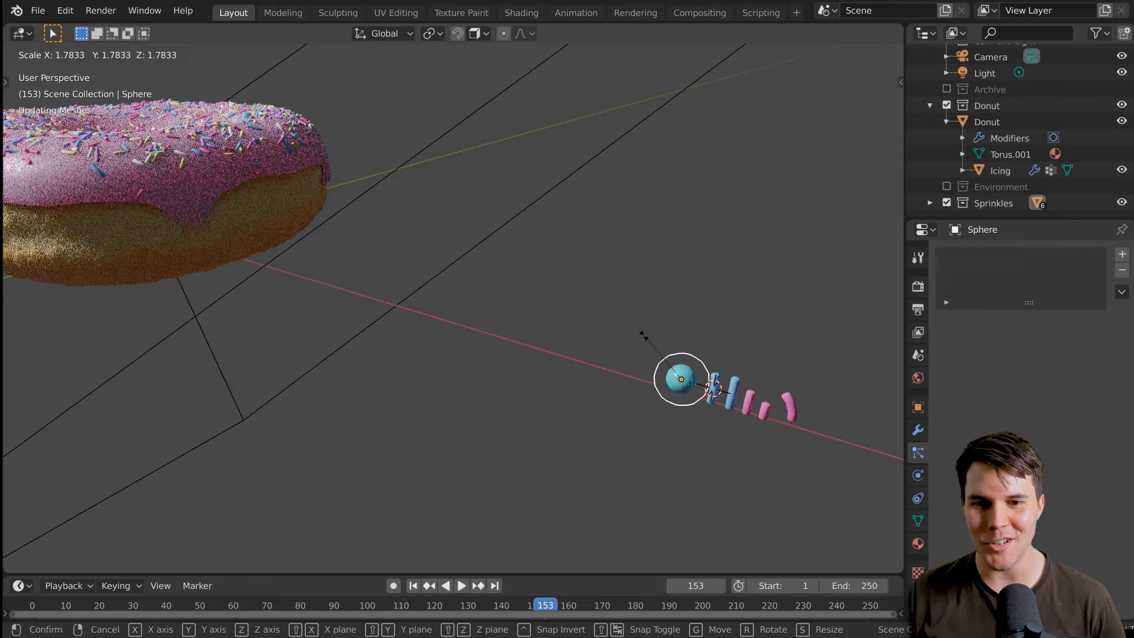
left_click(643, 334)
Scale the sphere sprinkle back down to about 0.8 times and fine-tune its size against the balls on the donut.
key("s")
left_click(653, 343)
middle_click_drag(571, 295, 703, 402)
scroll(591, 372, "up", 2)
scroll(597, 346, "down", 3)
key("s")
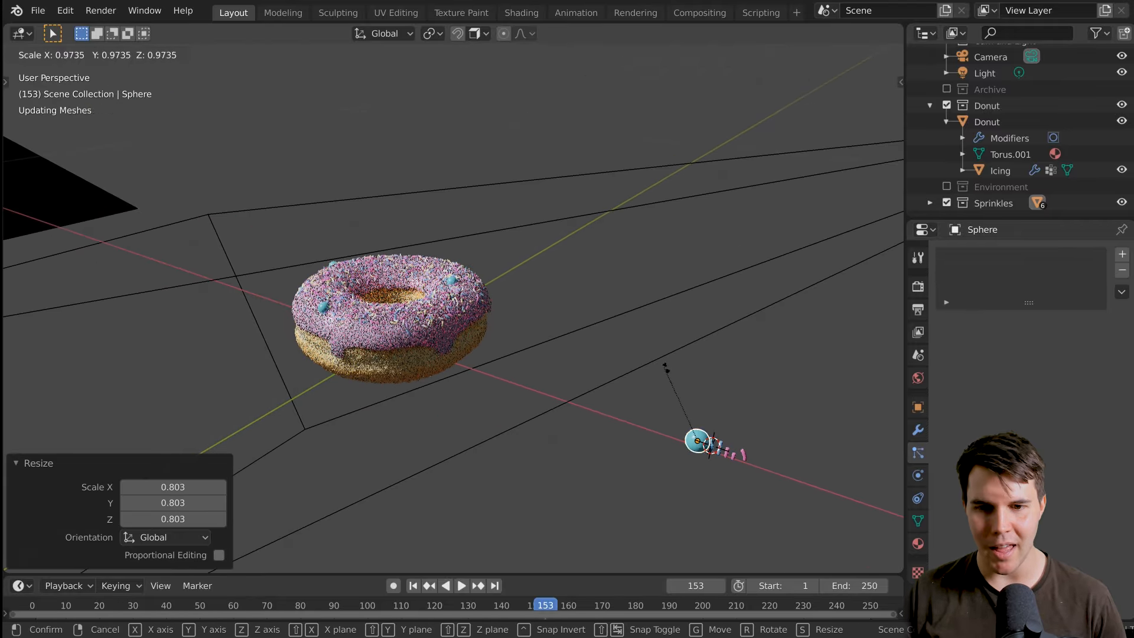
left_click(673, 374)
Select the icing and show it through the camera in solid shading.
scroll(602, 343, "up", 4)
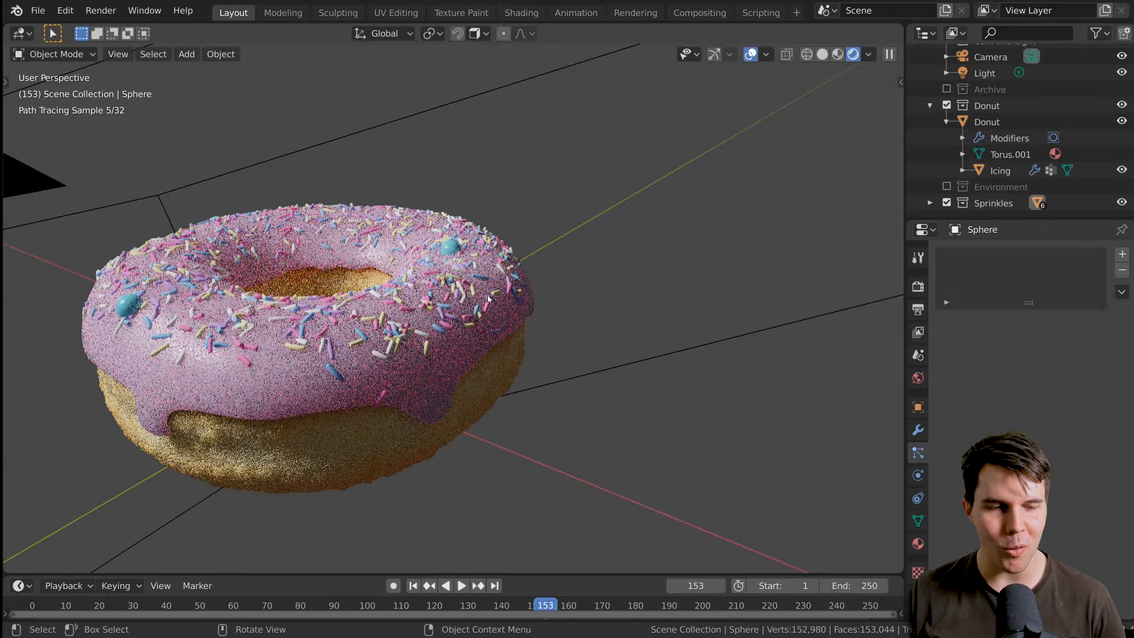
left_click(499, 302)
key("KP_0")
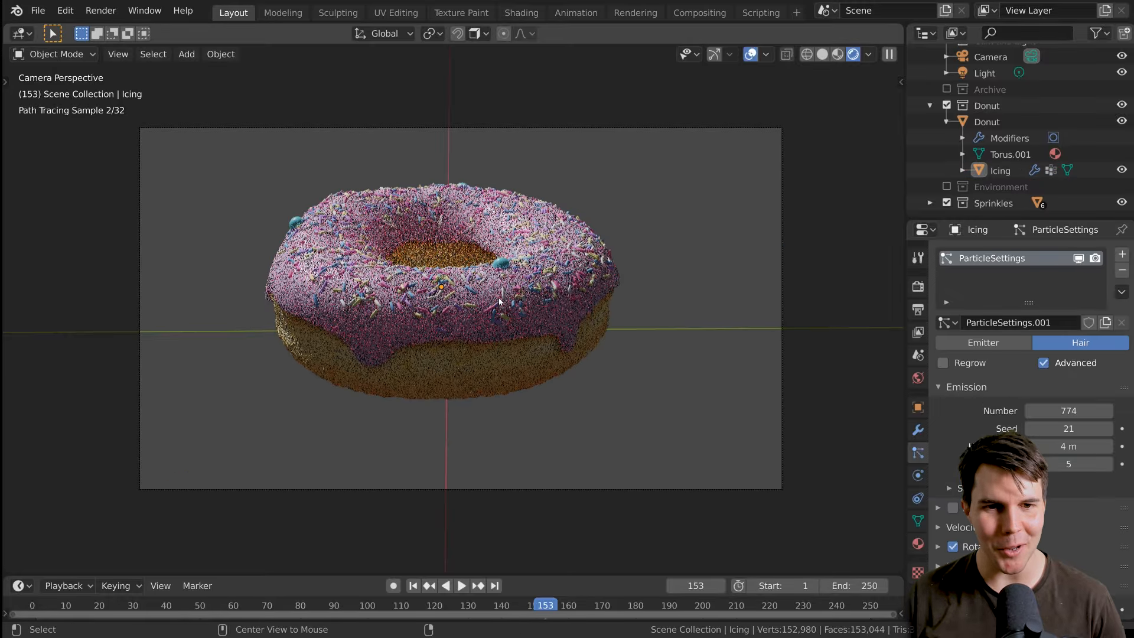
key("z")
left_click(635, 296)
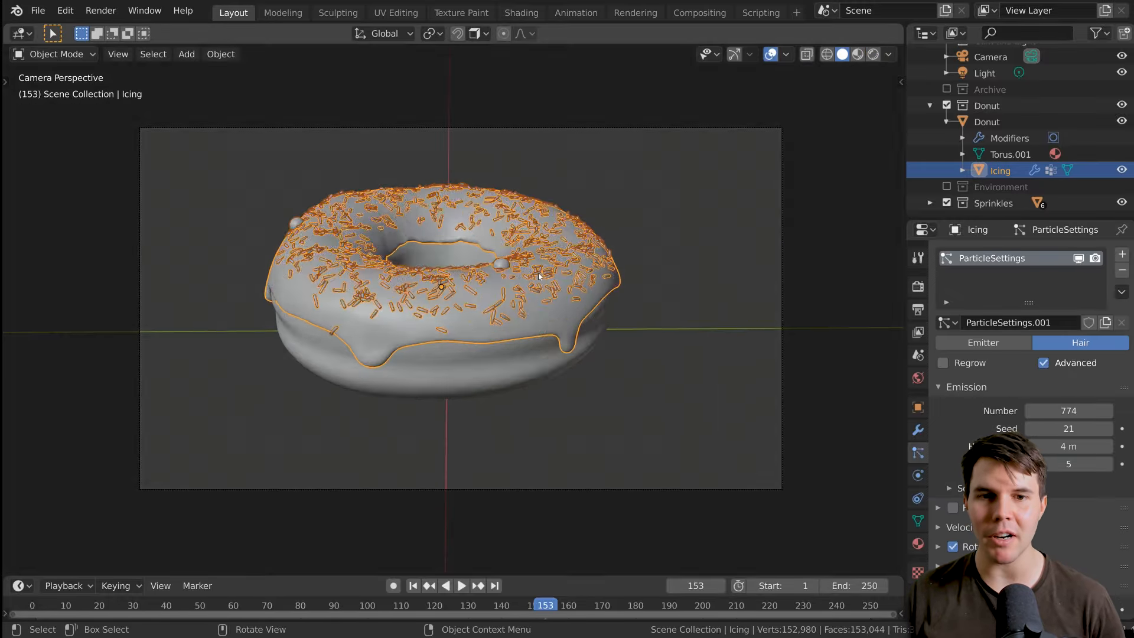
Put the icing into Weight Paint mode and view it from above.
mouse_move(538, 276)
middle_mouse_down()
mouse_move(558, 340)
mouse_move(599, 384)
mouse_move(589, 350)
middle_mouse_up()
scroll(558, 341, "up", 2)
middle_click_drag(588, 349, 576, 404)
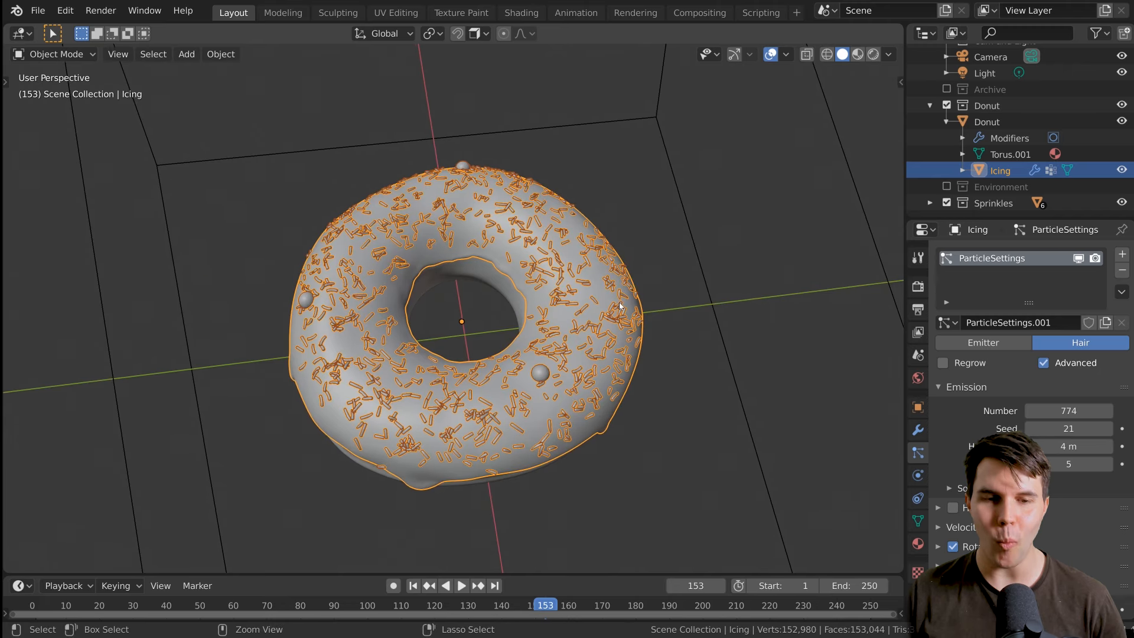
key("ctrl+Tab")
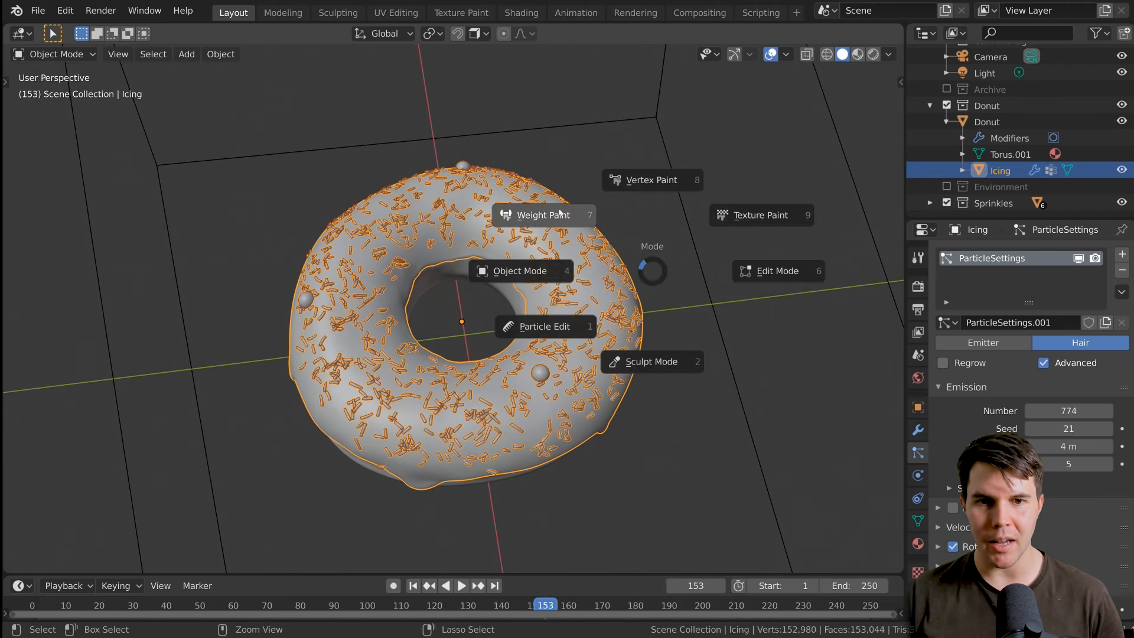
left_click(560, 214)
middle_click_drag(560, 214, 568, 361)
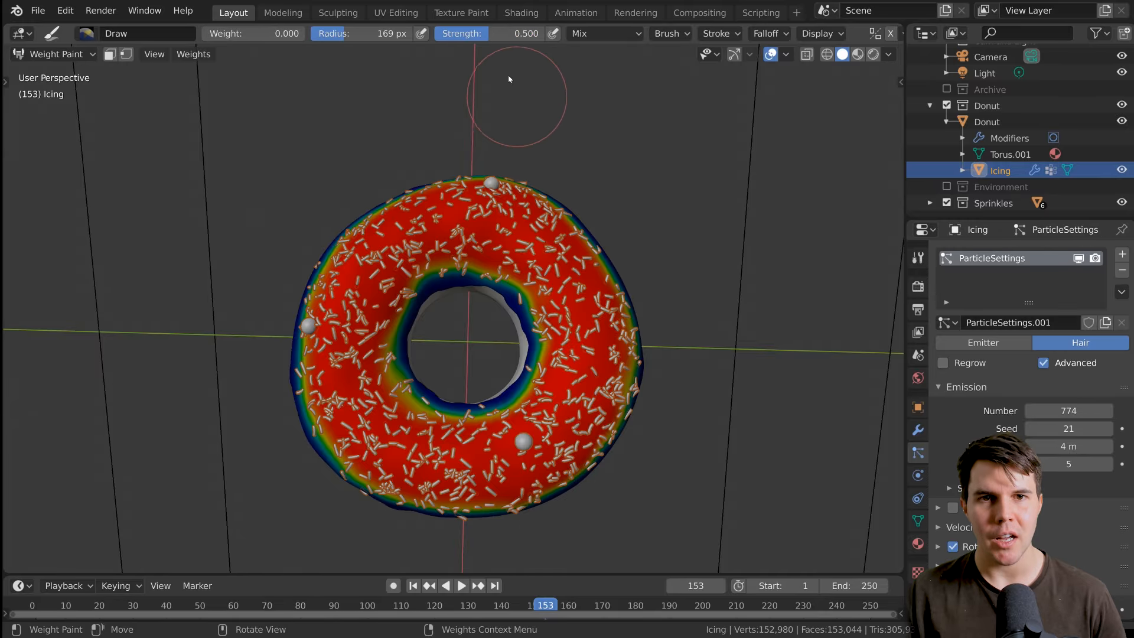
Paint patches of weight 0 along one side of the icing's outer edge and top to thin out the sprinkles there.
mouse_move(505, 220)
left_mouse_down()
mouse_move(541, 208)
mouse_move(528, 106)
left_mouse_up()
left_click_drag(587, 231, 590, 243)
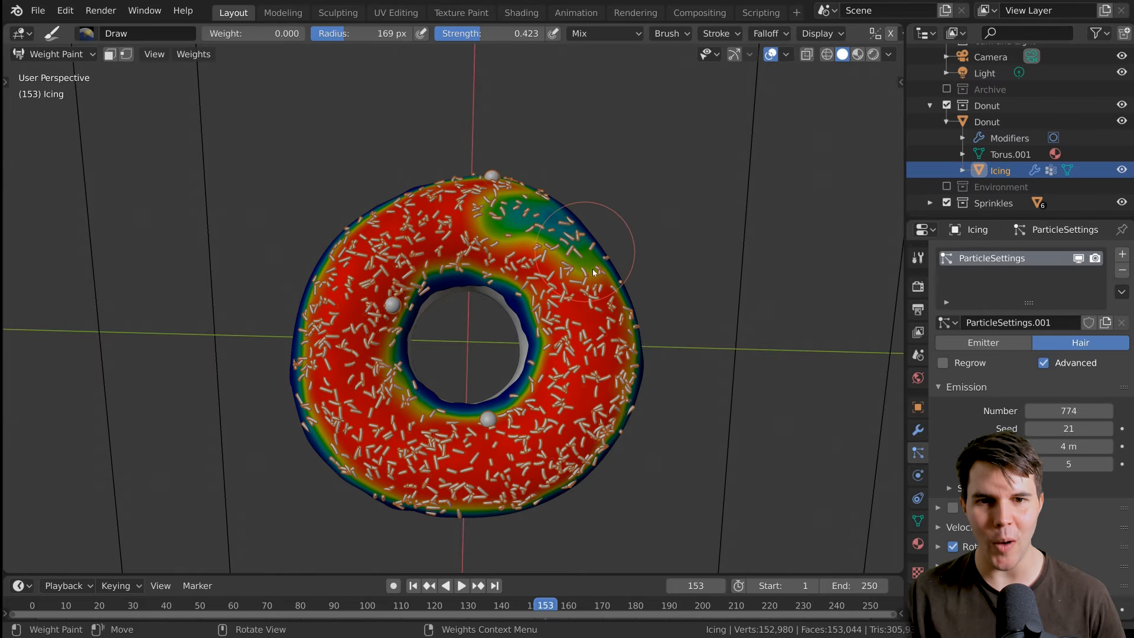
mouse_move(606, 312)
left_mouse_down()
mouse_move(631, 361)
mouse_move(611, 424)
left_mouse_up()
middle_click_drag(606, 434, 684, 314)
left_click_drag(590, 382, 580, 391)
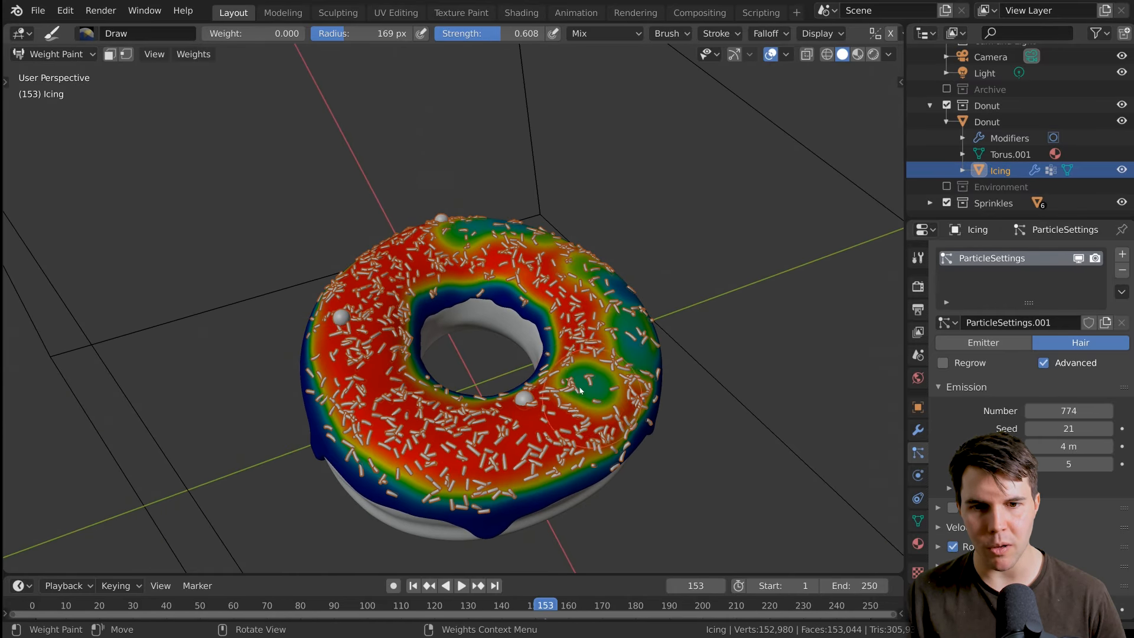
middle_click_drag(580, 390, 599, 392)
Paint more weight 0 patches near the icing's front rim and beside the hole at strength 0.608.
left_click_drag(498, 451, 511, 465)
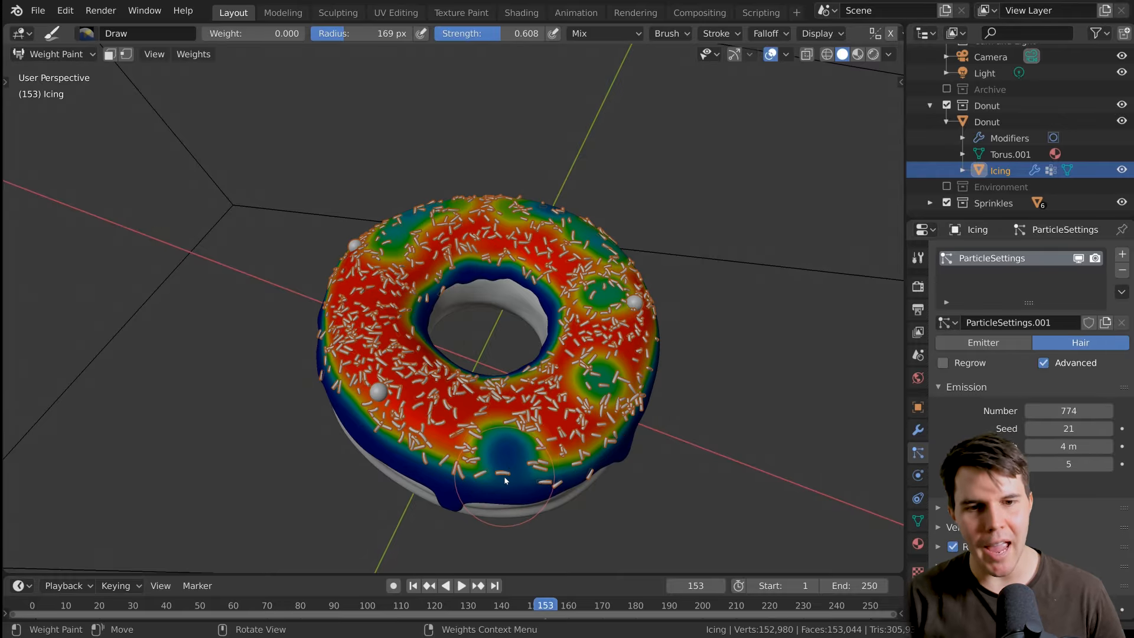
left_click(433, 445)
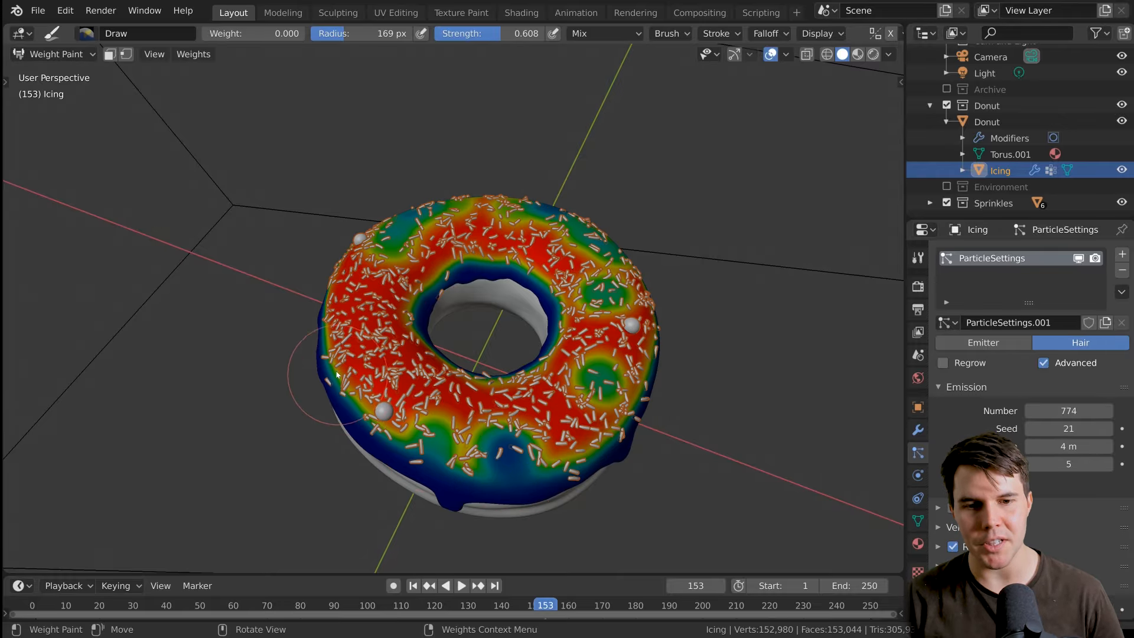
left_click(398, 338)
left_click(417, 318)
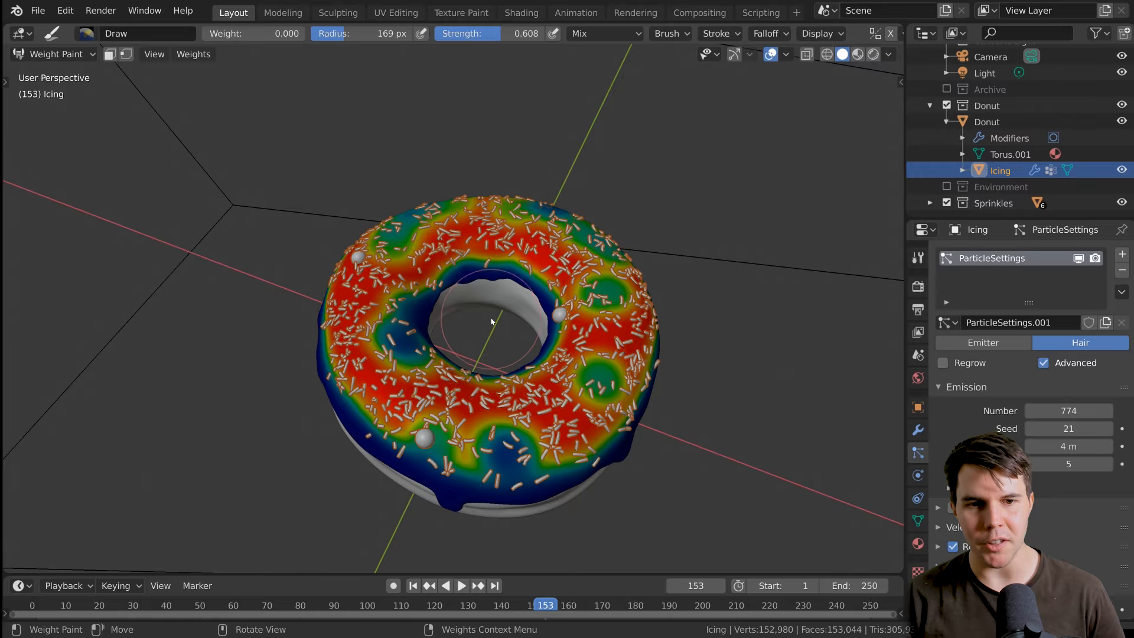
Orbit to the remaining side of the icing and paint its outer rim with weight 0 at strength 0.608.
middle_click_drag(492, 322, 404, 426)
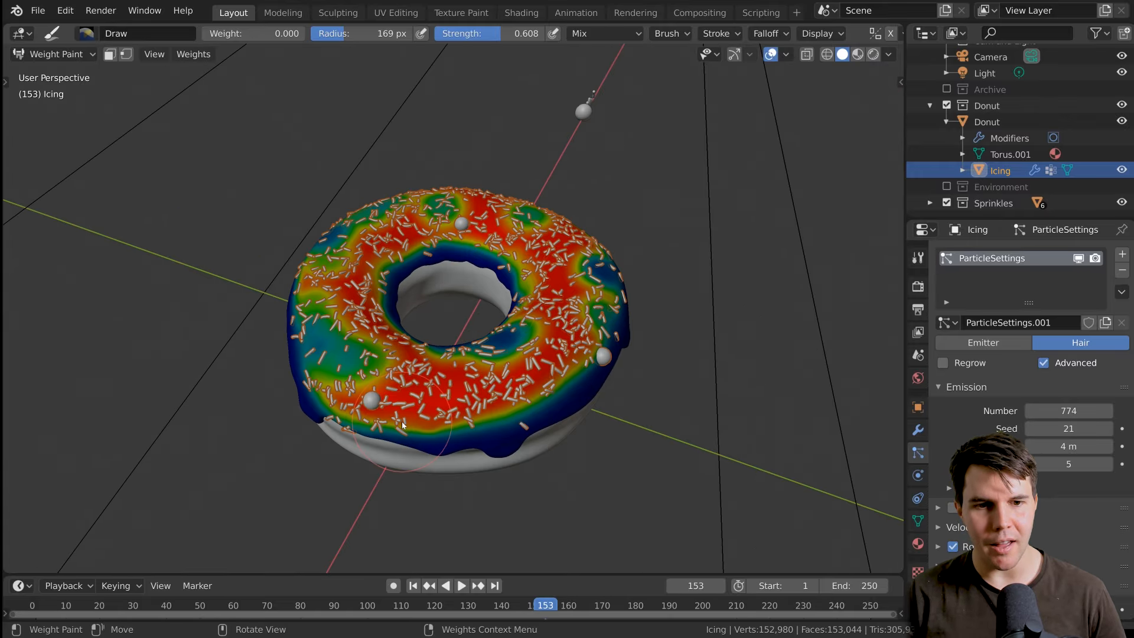
mouse_move(402, 425)
left_mouse_down()
mouse_move(354, 415)
mouse_move(391, 431)
left_mouse_up()
left_click(342, 415)
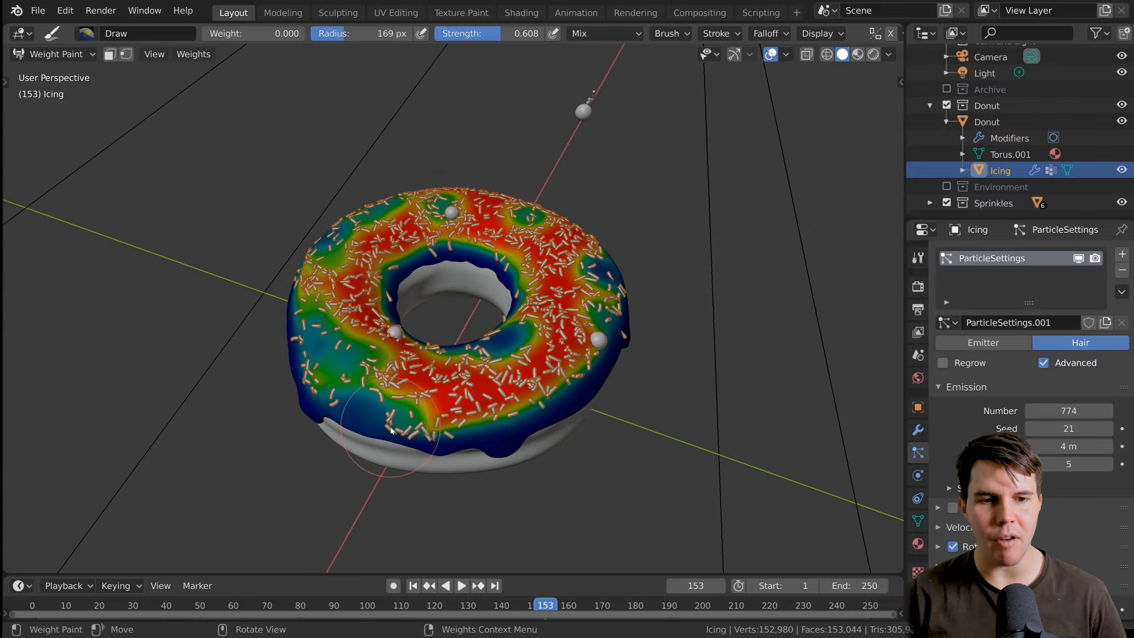
mouse_move(390, 431)
middle_mouse_down()
mouse_move(546, 303)
mouse_move(523, 327)
middle_mouse_up()
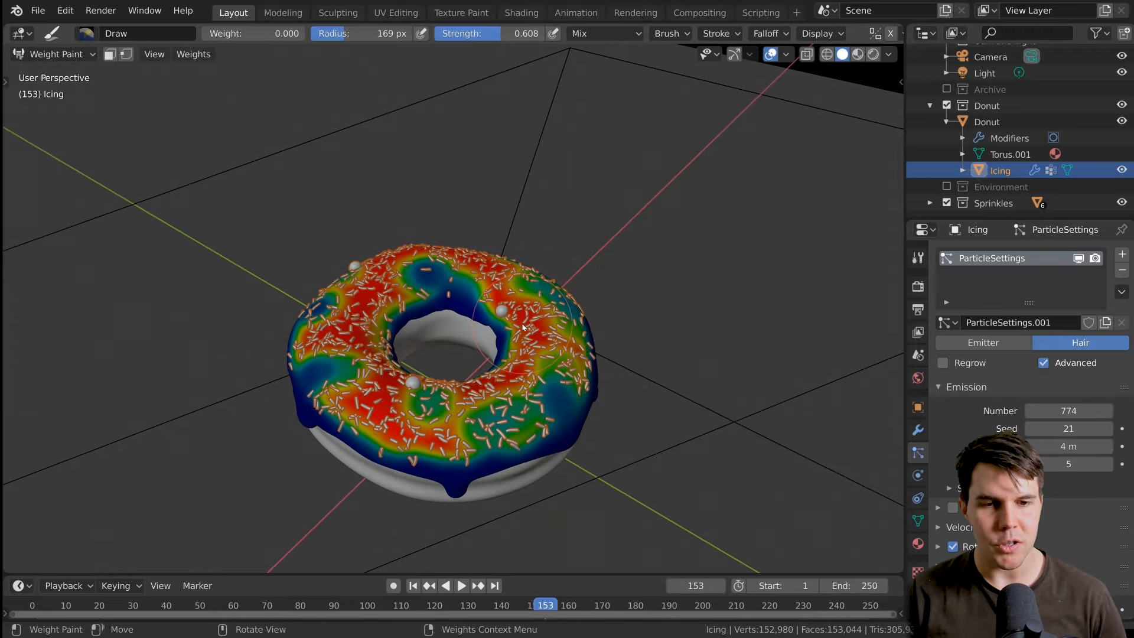
Return the icing to Object Mode and show the donut through the camera in rendered shading.
key("ctrl+Tab")
left_click(393, 322)
middle_click_drag(392, 321, 182, 261)
key("KP_0")
key("z")
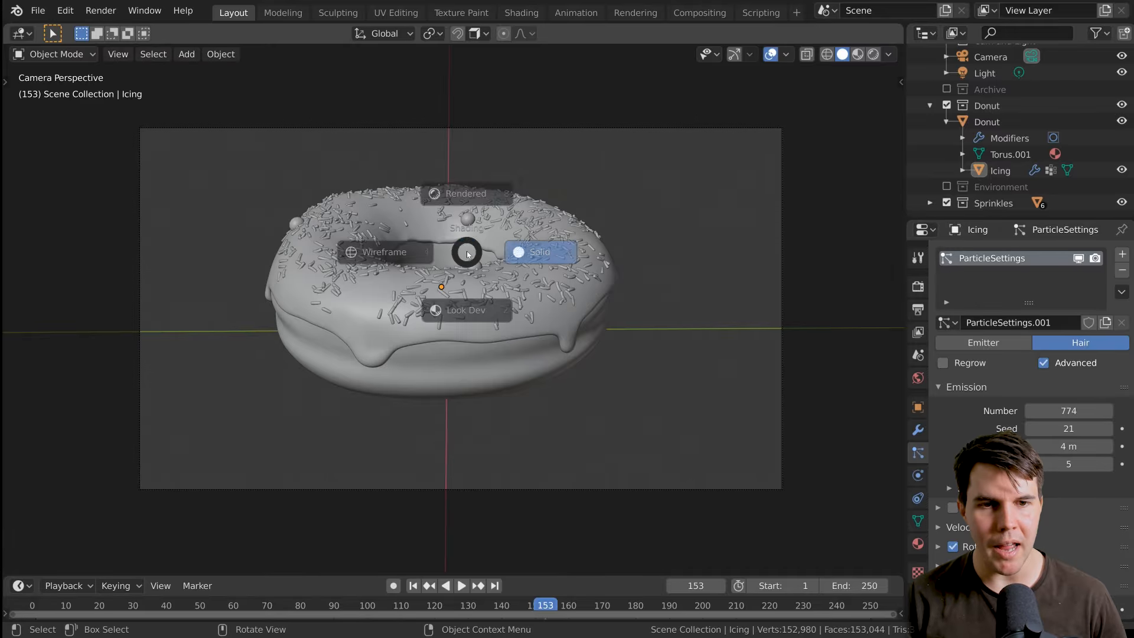
left_click(529, 250)
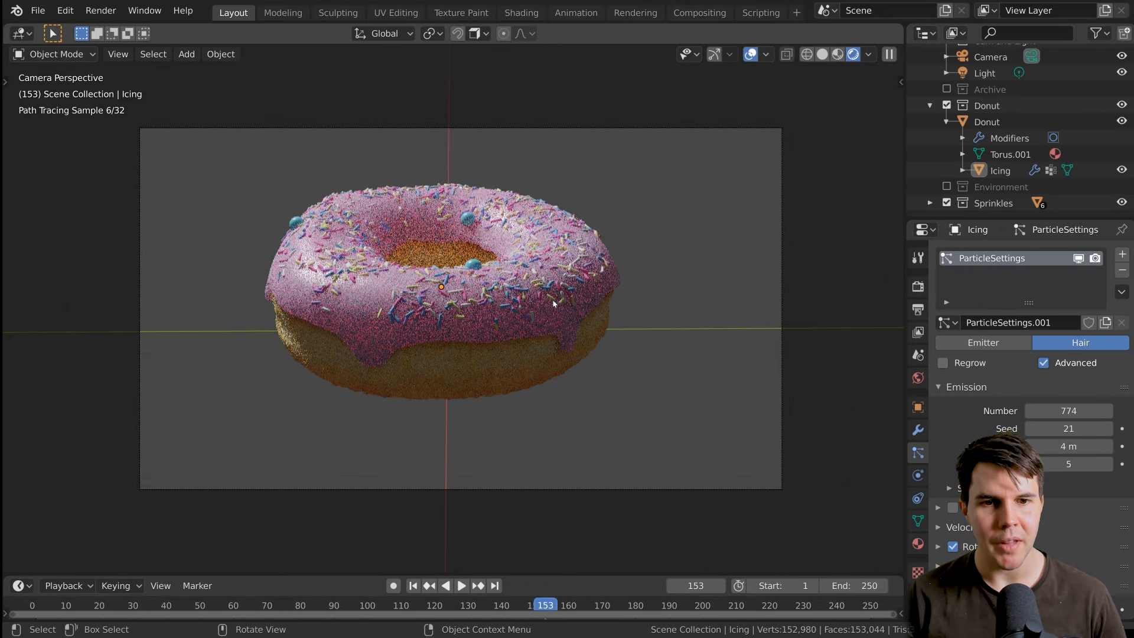
Set the icing material's Subsurface to 0.2 after trying 0.4, and check its Base Color.
left_click(926, 545)
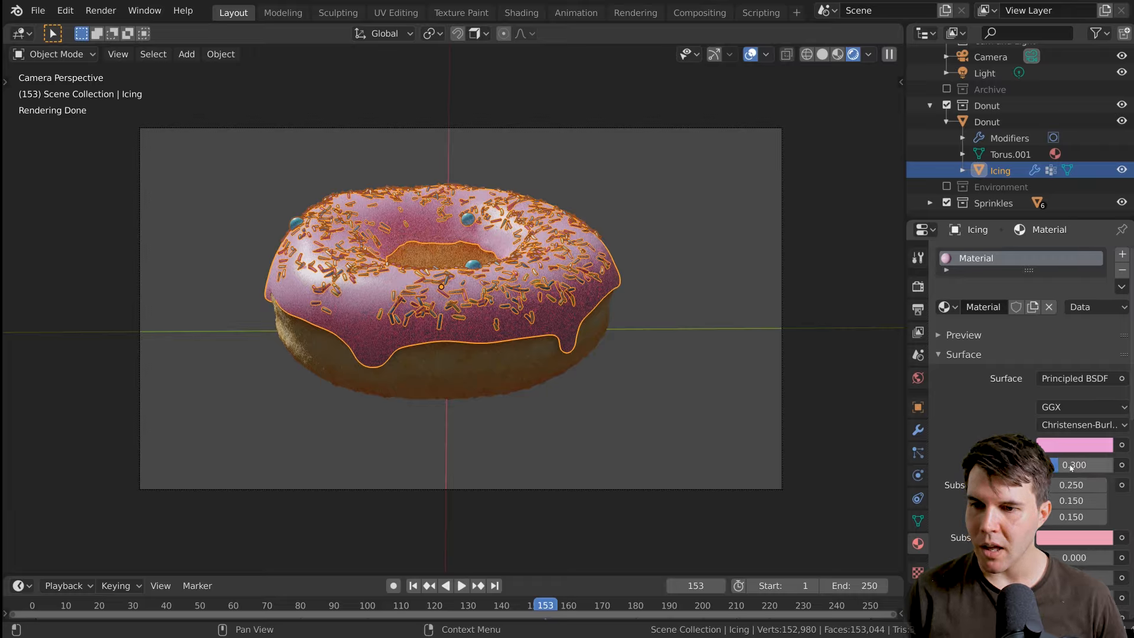
left_click(647, 338)
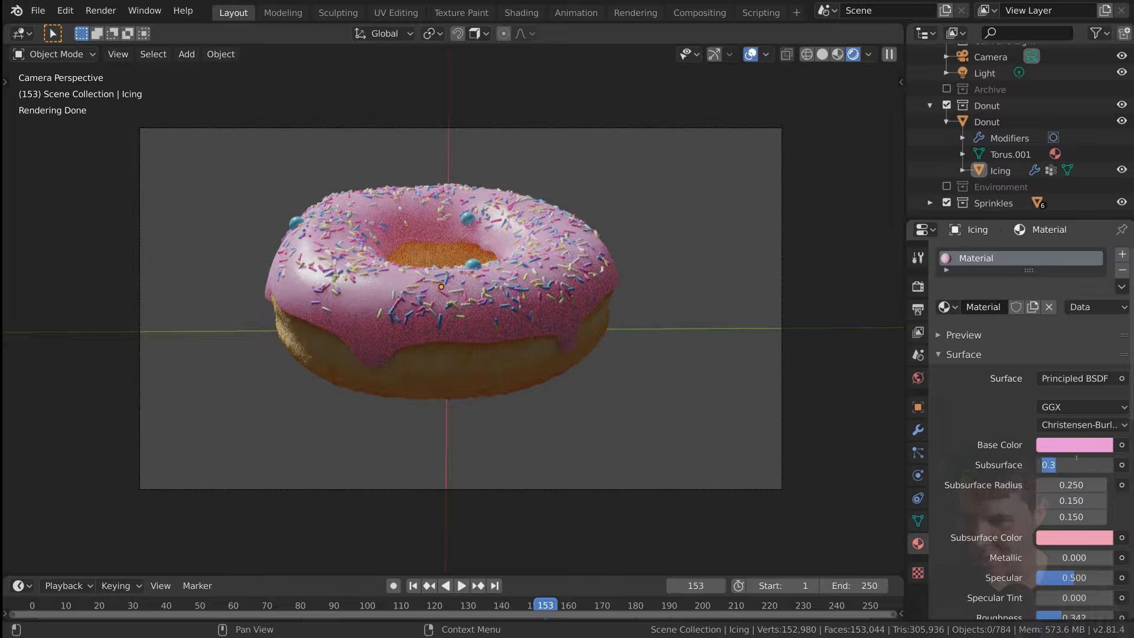
key("Return")
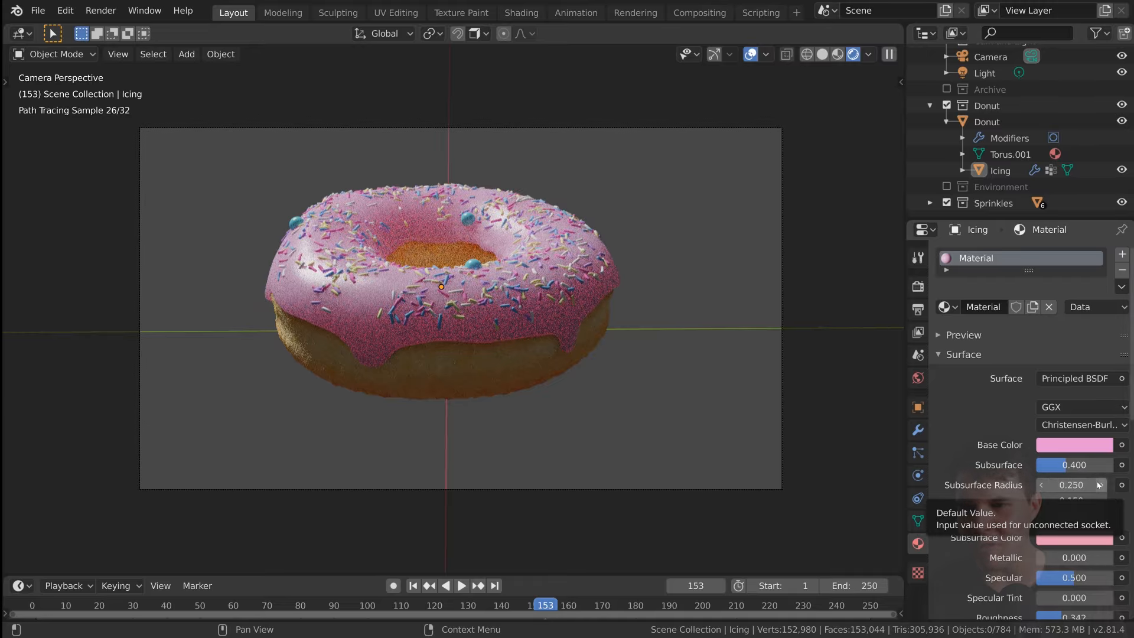
left_click_drag(1074, 466, 1050, 466, "ctrl")
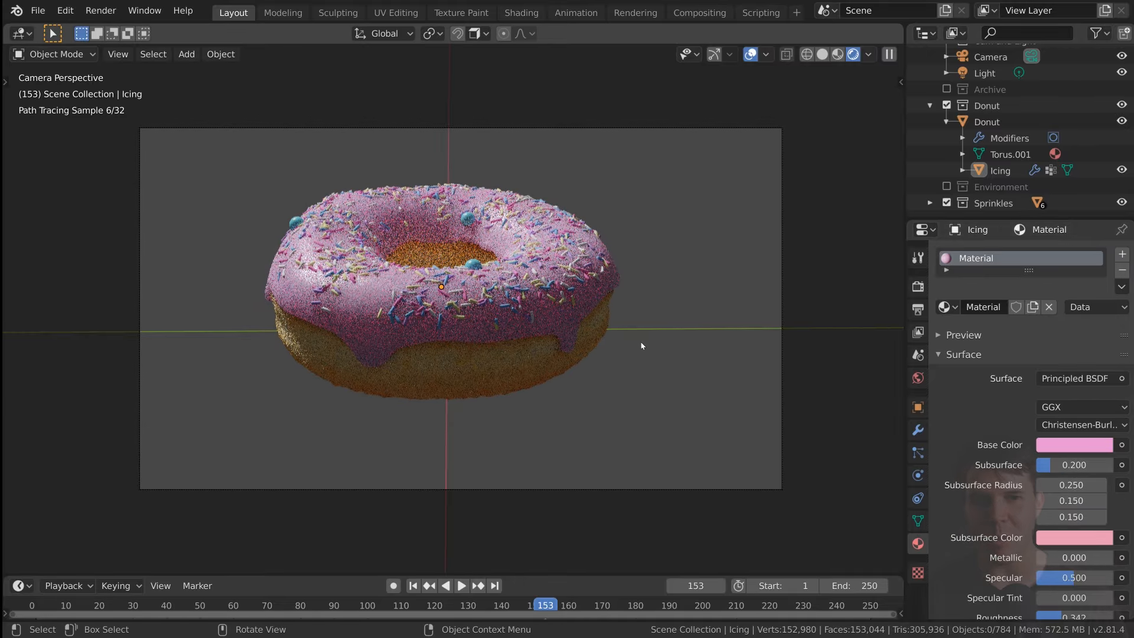
left_click(1073, 444)
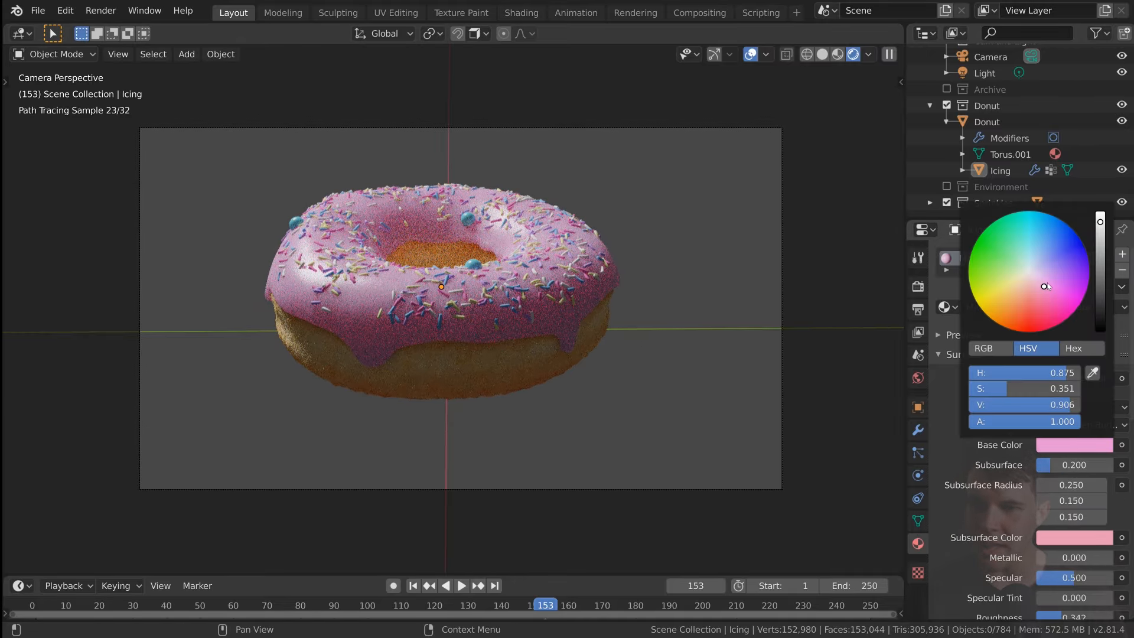
Select the donut base and open its material nodes in the Shading workspace with the viewport rendered.
middle_click_drag(663, 303, 460, 361)
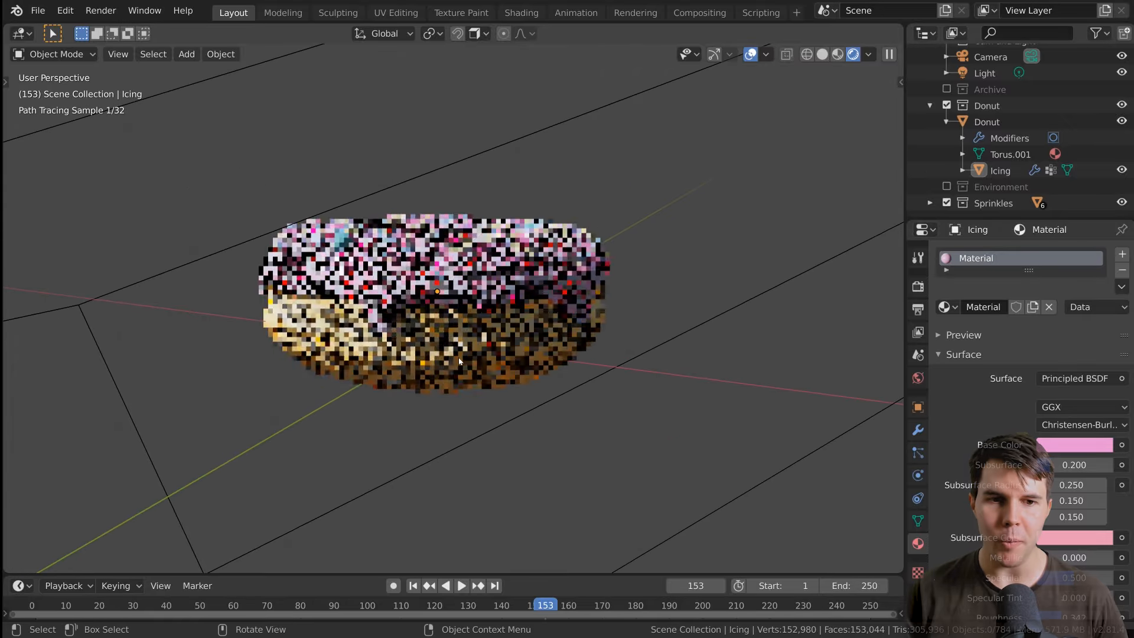
scroll(459, 362, "up", 1)
left_click(523, 280)
left_click(466, 360)
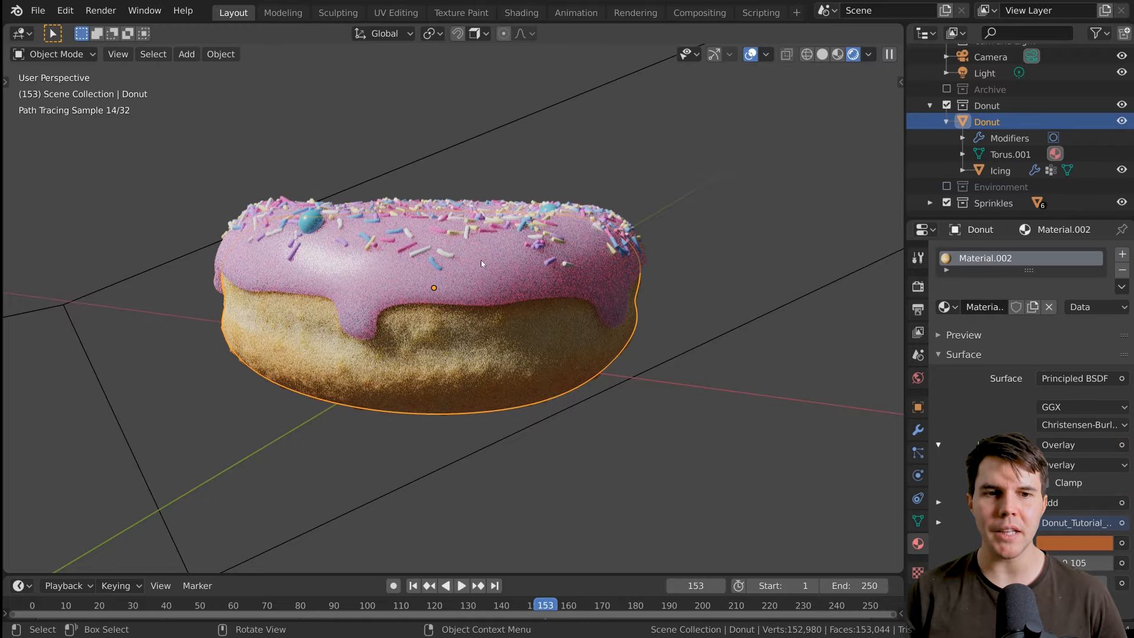
left_click(522, 13)
key("z")
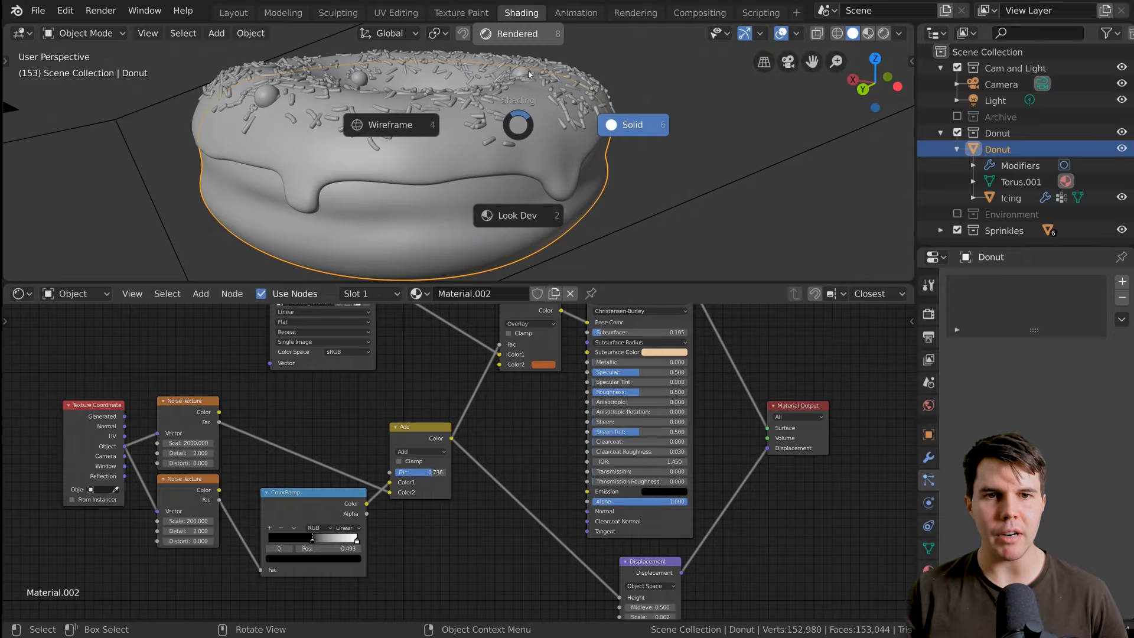
left_click(632, 122)
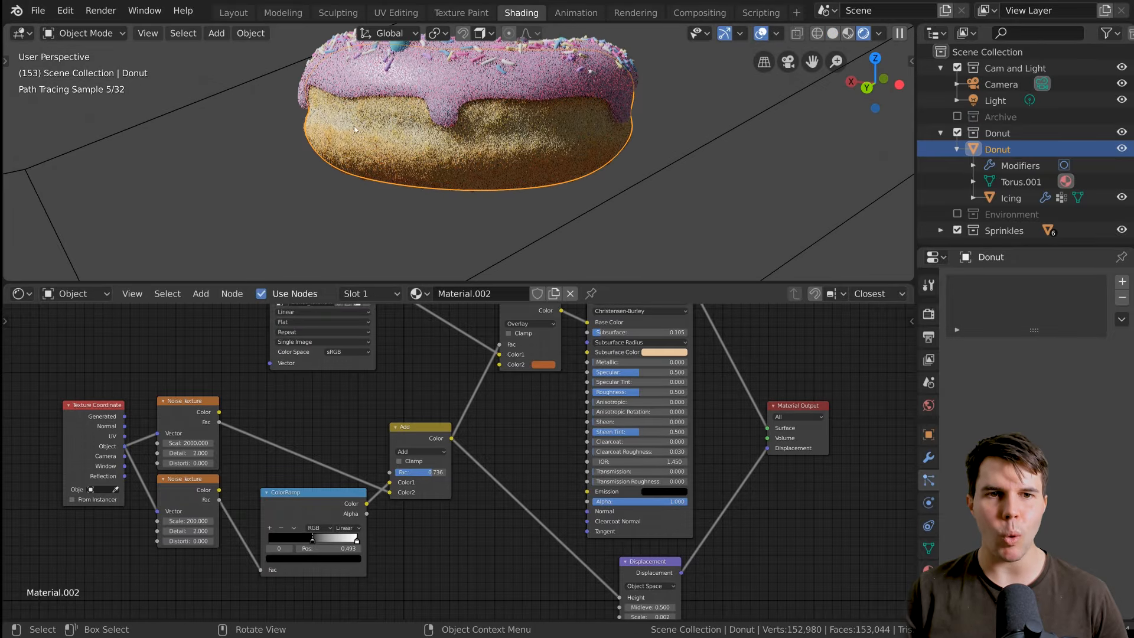
Move the Donut_Tutorial_Texture node farther away from the Overlay node to free space between them.
scroll(414, 145, "down", 2)
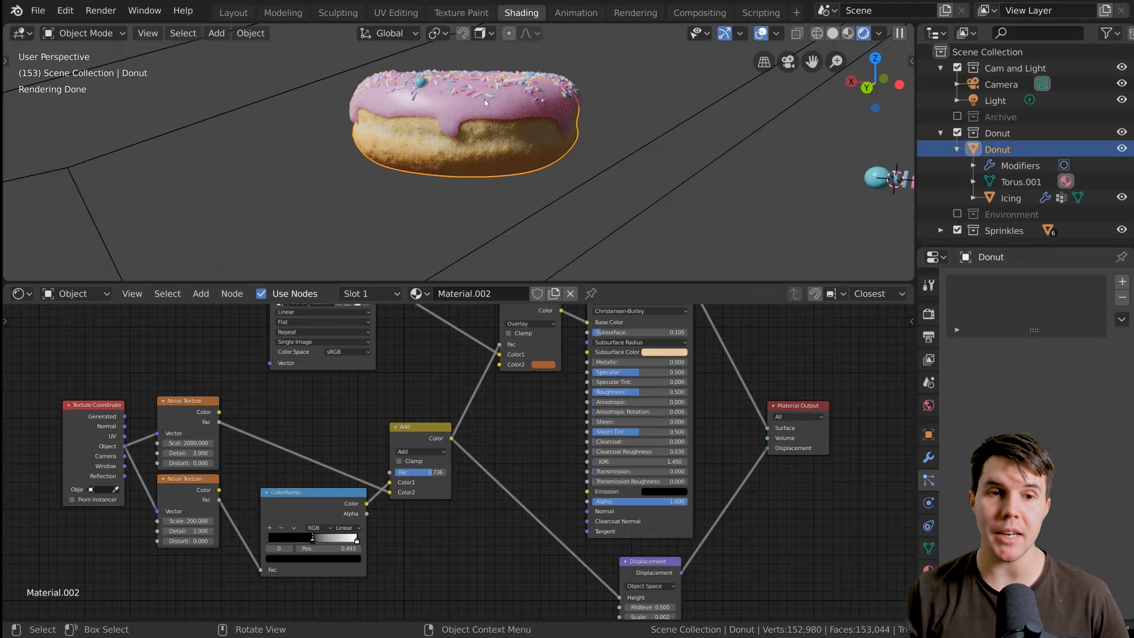
scroll(476, 347, "up", 2)
scroll(491, 360, "down", 4)
middle_click_drag(528, 393, 665, 471)
scroll(639, 461, "up", 3)
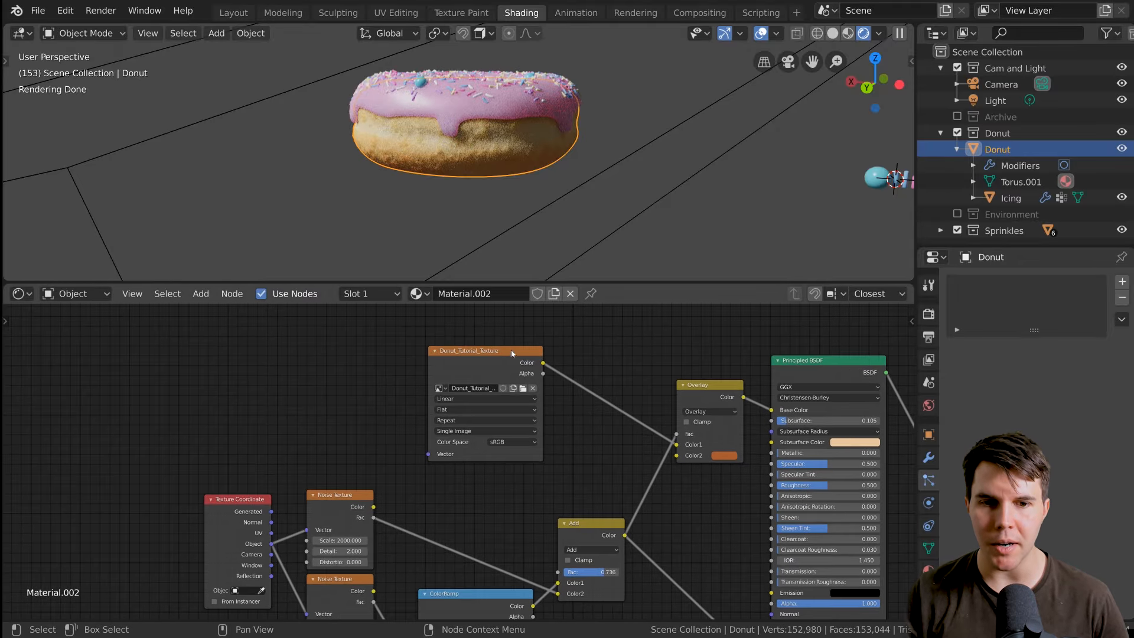
left_click_drag(514, 363, 347, 338)
middle_click_drag(448, 389, 392, 415)
scroll(420, 384, "up", 1)
scroll(392, 415, "up", 1)
left_click_drag(200, 375, 243, 374)
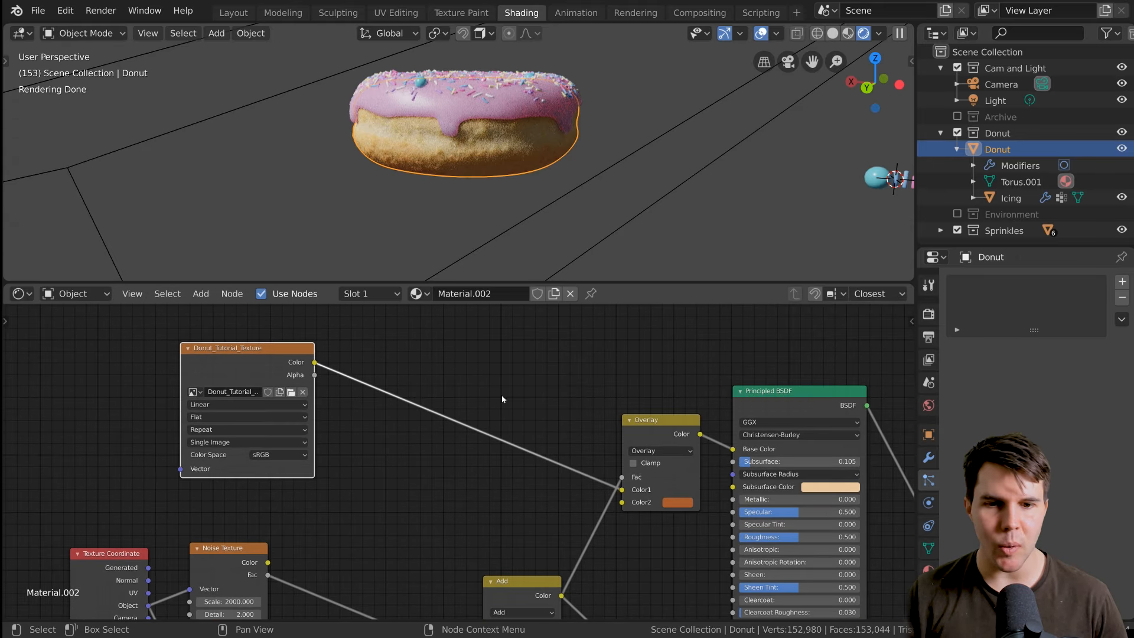
Insert a MixRGB node on the link between the Donut_Tutorial_Texture color output and the Overlay node's Color1.
key("shift+a")
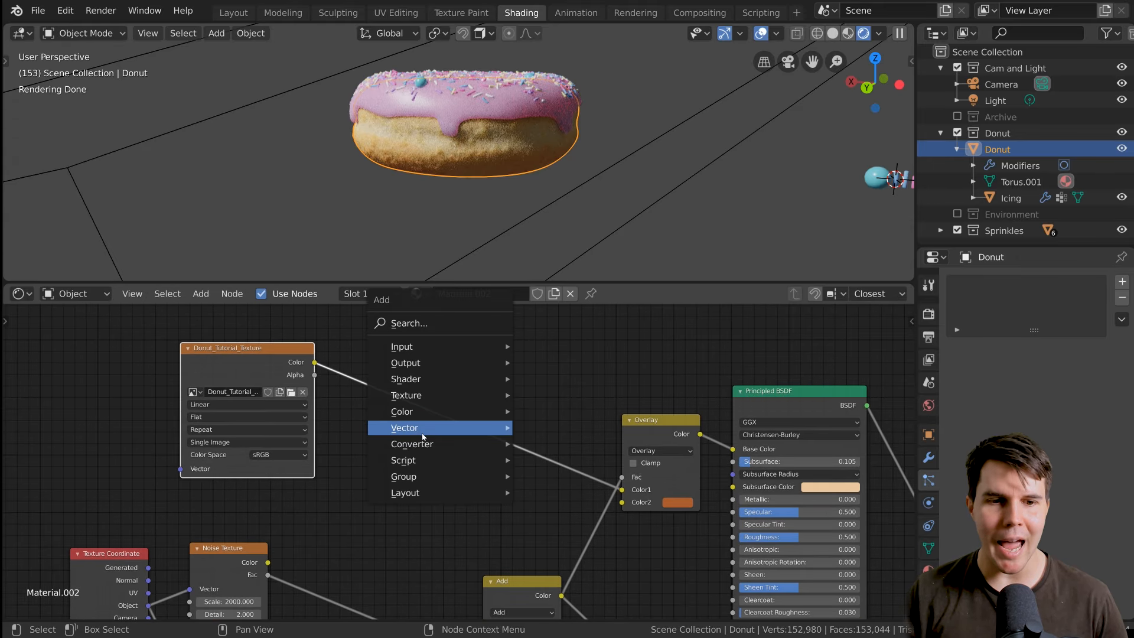
mouse_move(408, 406)
left_click(538, 500)
left_click(461, 376)
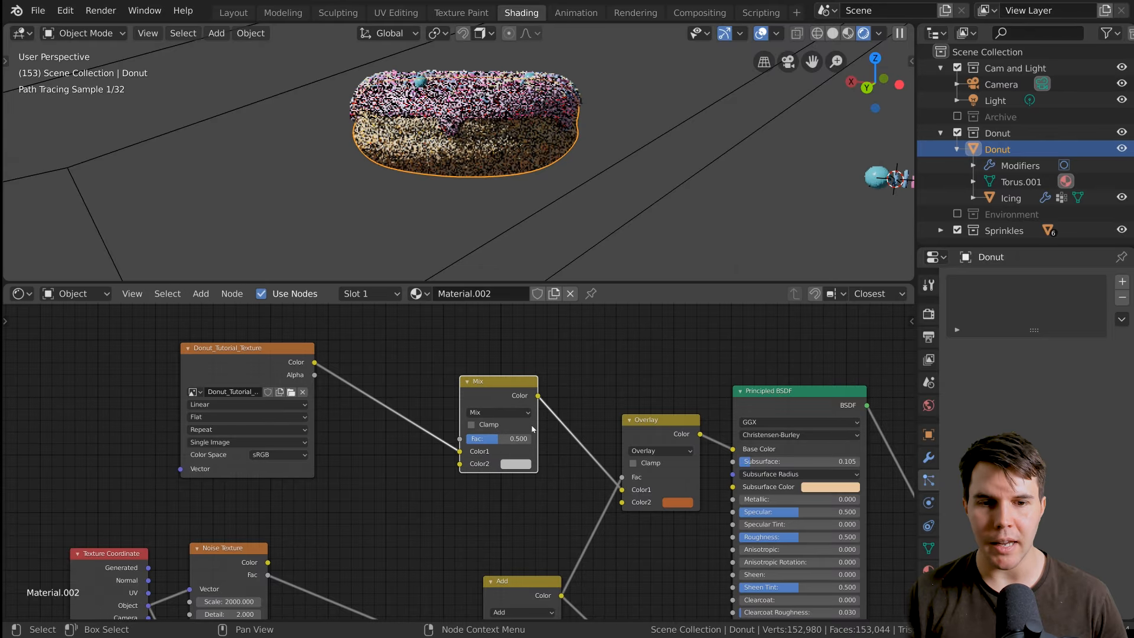
Set the Mix node's Color2 to a bright light orange.
scroll(460, 414, "up", 1)
middle_click_drag(520, 472, 446, 434)
left_click(446, 434)
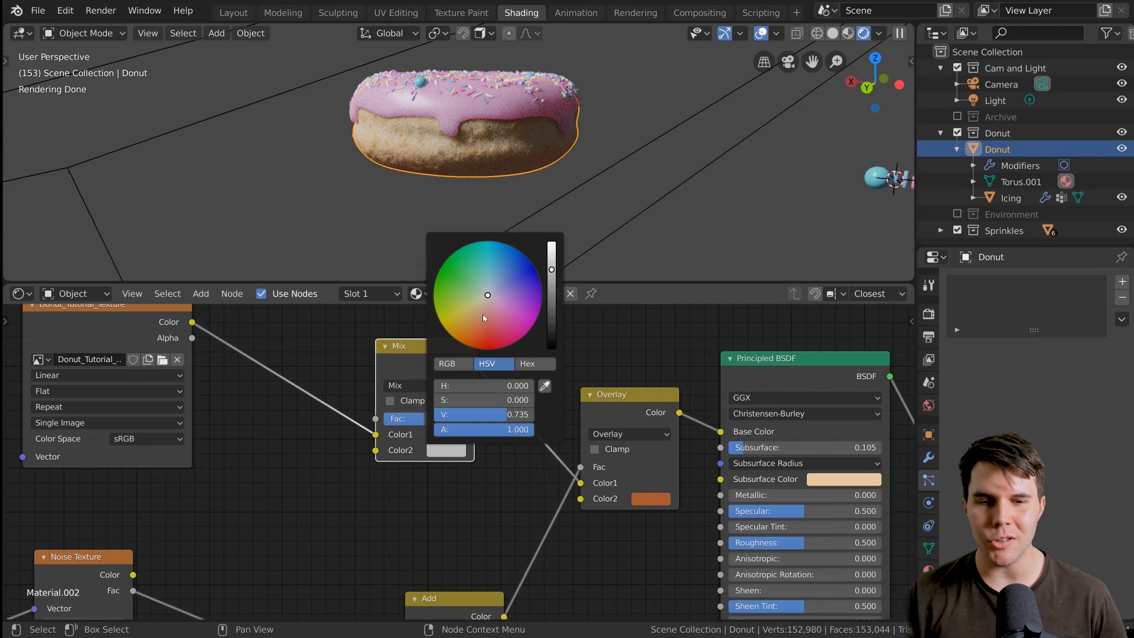
left_click_drag(483, 318, 469, 318)
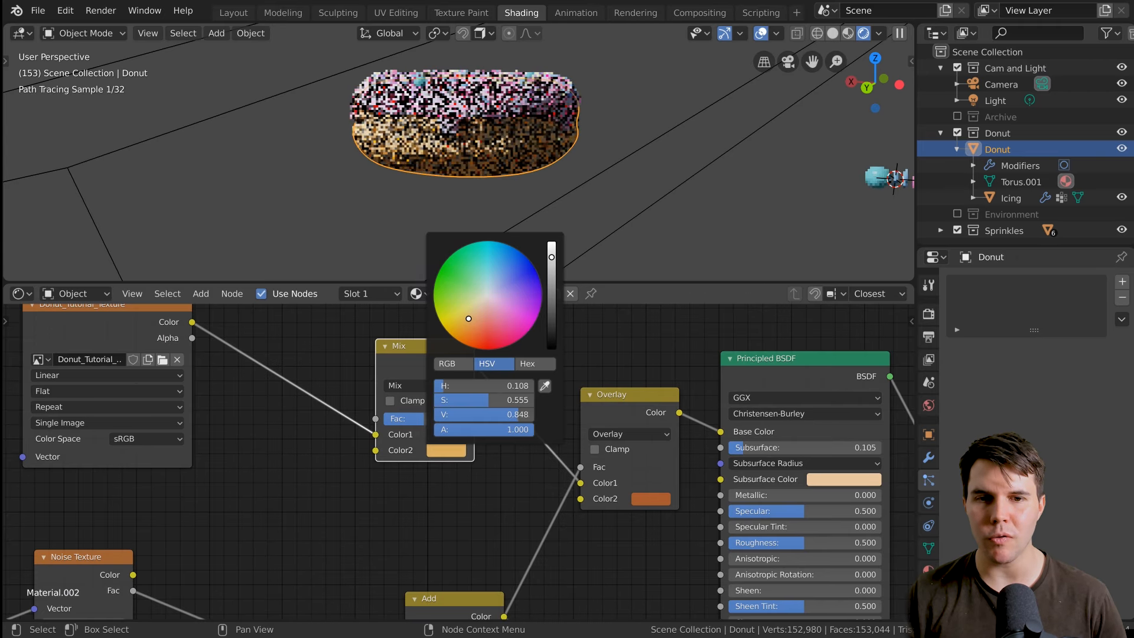
left_click_drag(551, 257, 552, 248)
left_click_drag(469, 318, 470, 318)
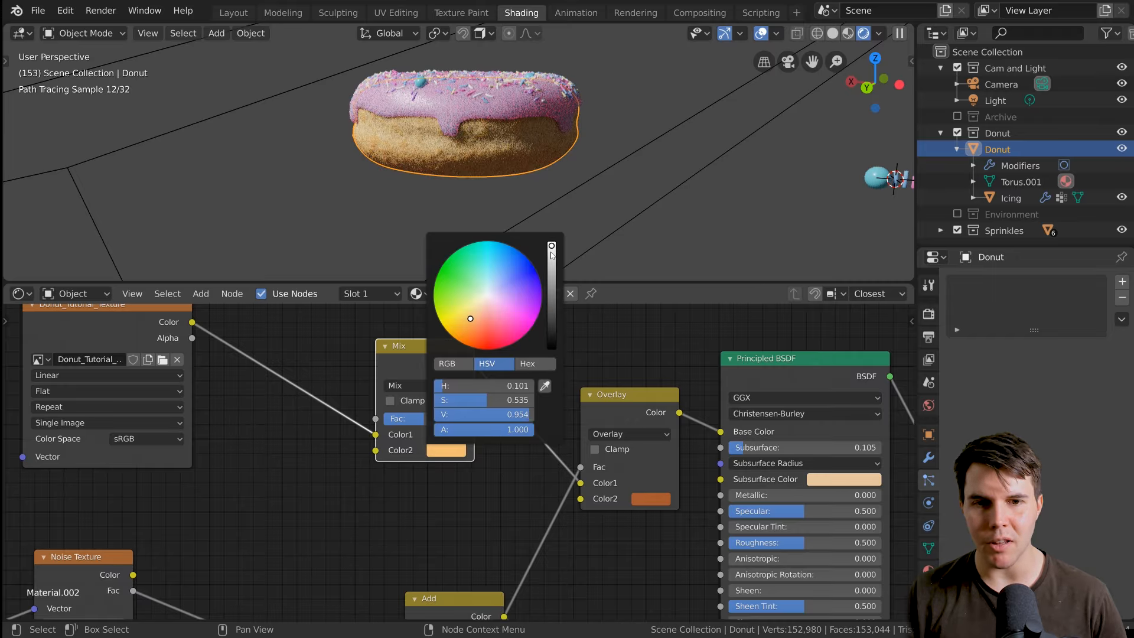
left_click_drag(474, 322, 472, 321)
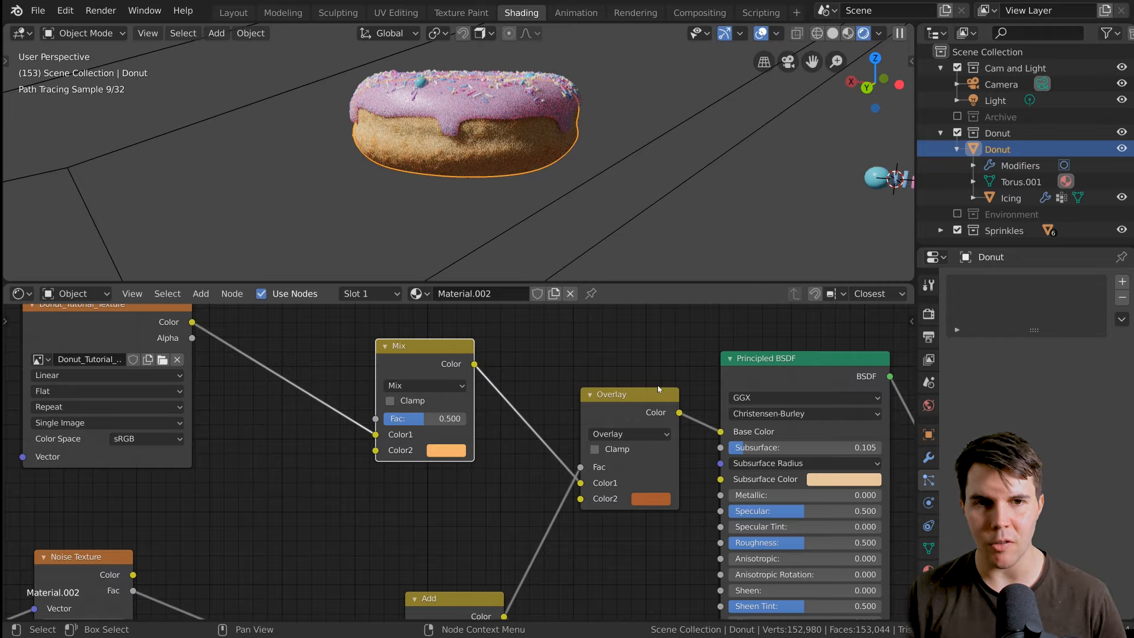
Compare the donut base with the Mix node's factor at 0, 0.619 and 1.
left_click_drag(437, 419, 422, 419)
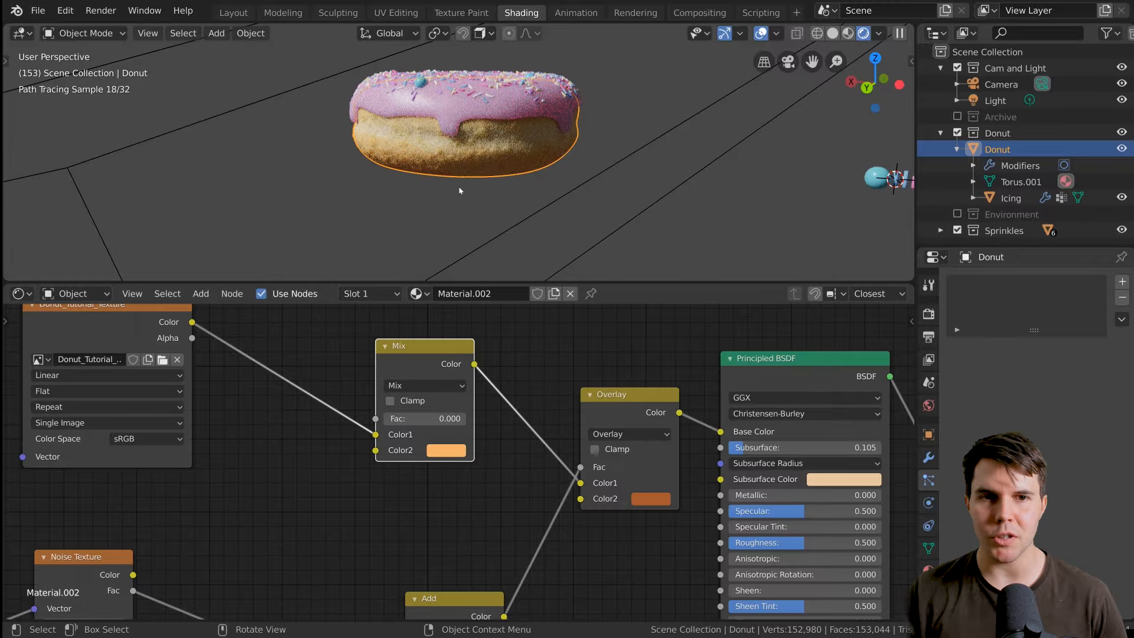
scroll(517, 225, "up", 3)
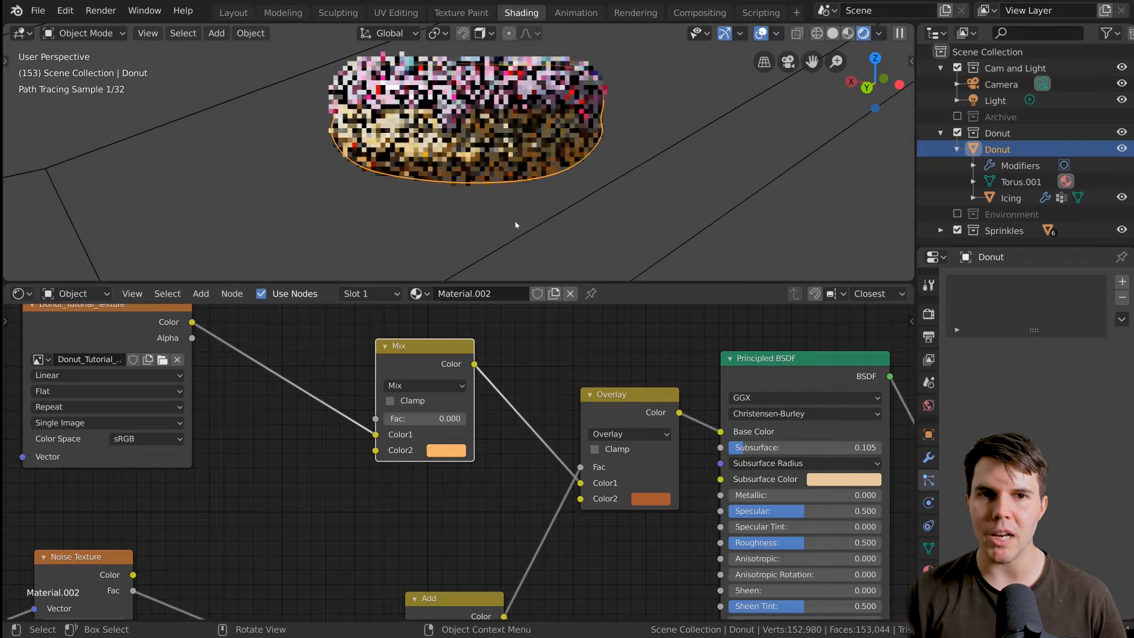
left_click_drag(413, 419, 462, 419)
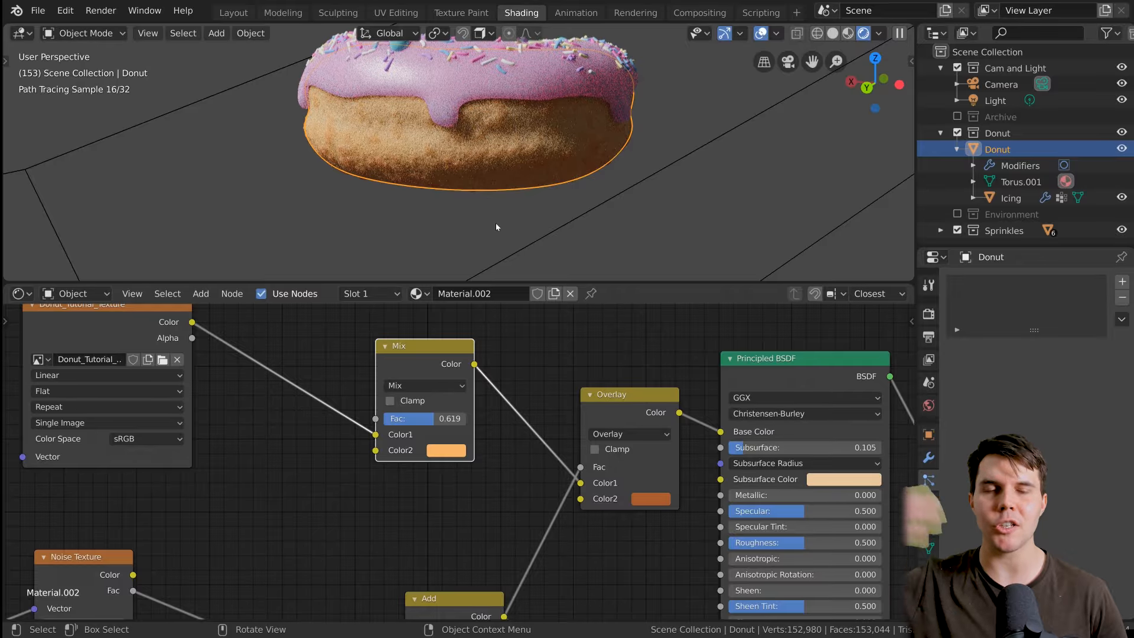
left_click_drag(449, 419, 472, 419)
scroll(544, 215, "down", 3)
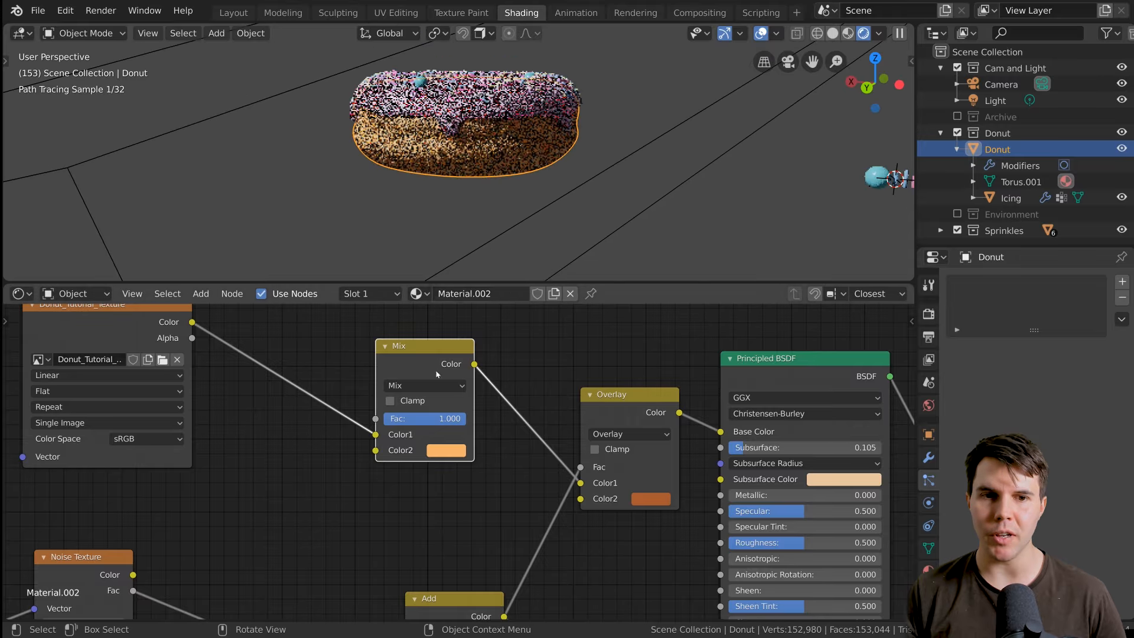
Lower the Mix factor to 0.296, then remove the Mix node while keeping the texture connected to Overlay.
mouse_move(480, 177)
middle_mouse_down()
mouse_move(425, 201)
mouse_move(413, 221)
mouse_move(476, 178)
middle_mouse_up()
left_click_drag(444, 431, 407, 414)
scroll(491, 236, "down", 2)
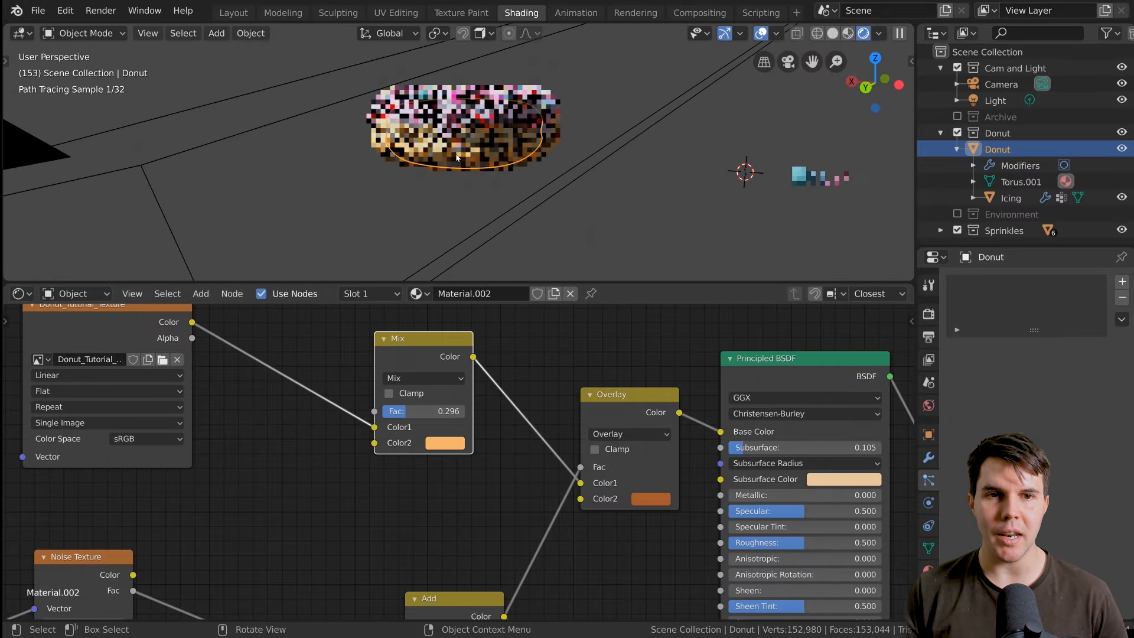
key("ctrl+x")
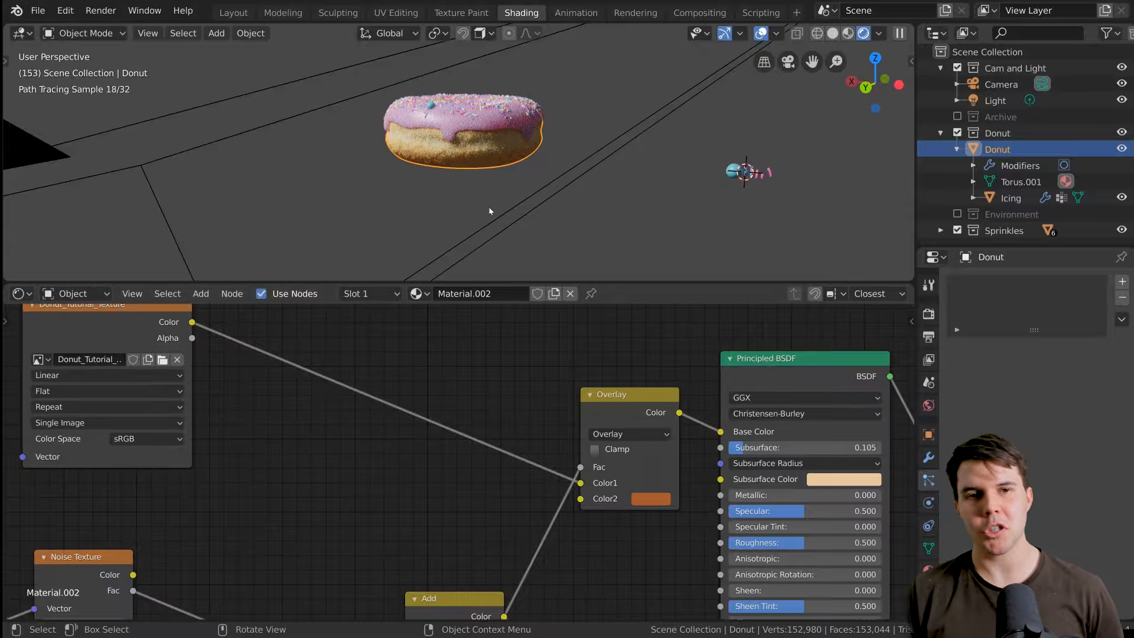
Return to the Layout workspace in camera view, bring up the icing's material settings and deselect the icing.
key("KP_0")
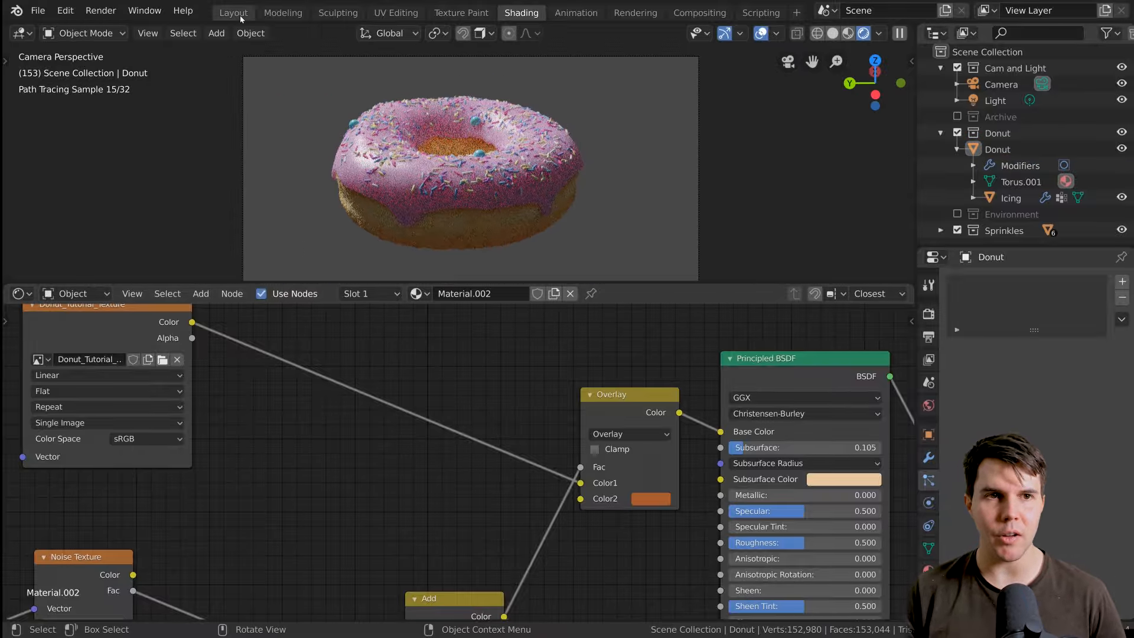
left_click(233, 13)
key("KP_0")
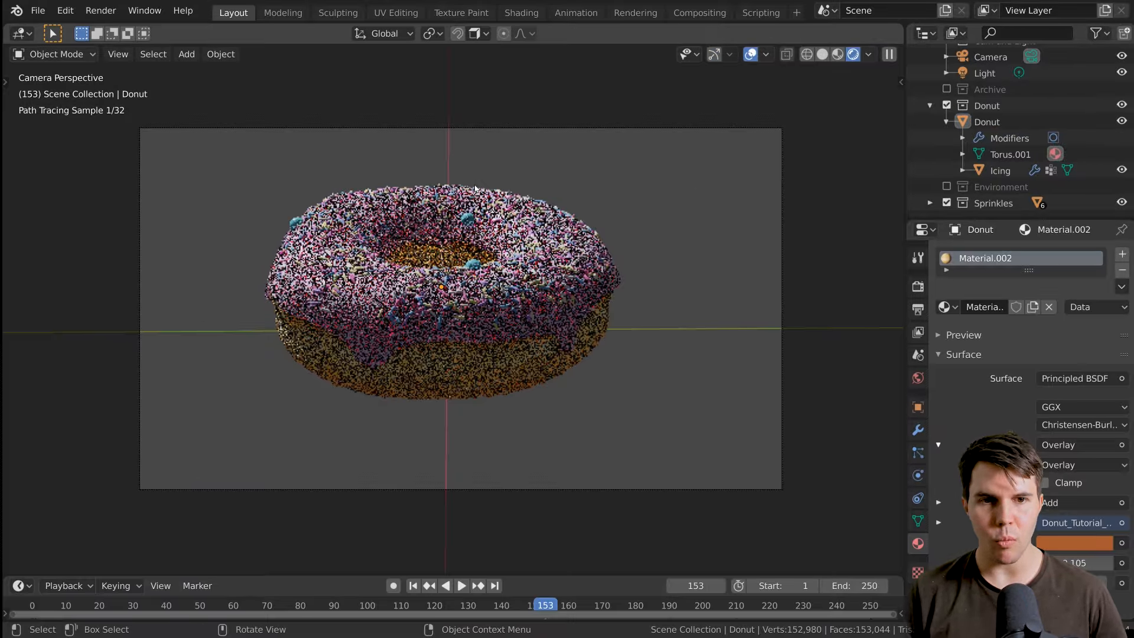
left_click(552, 271)
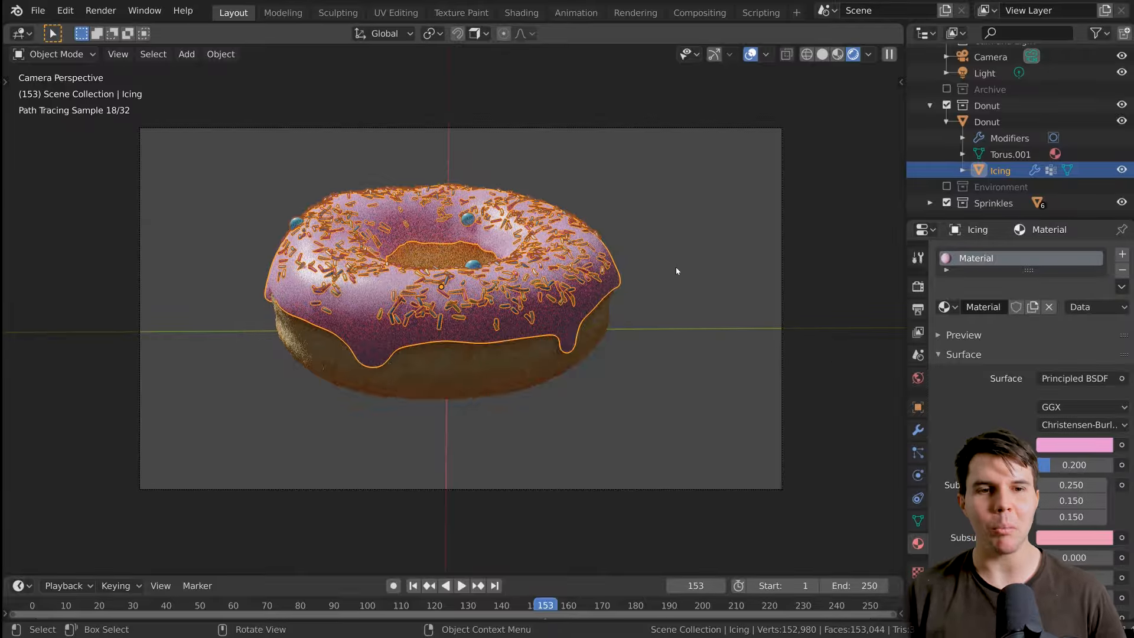
key("alt+a")
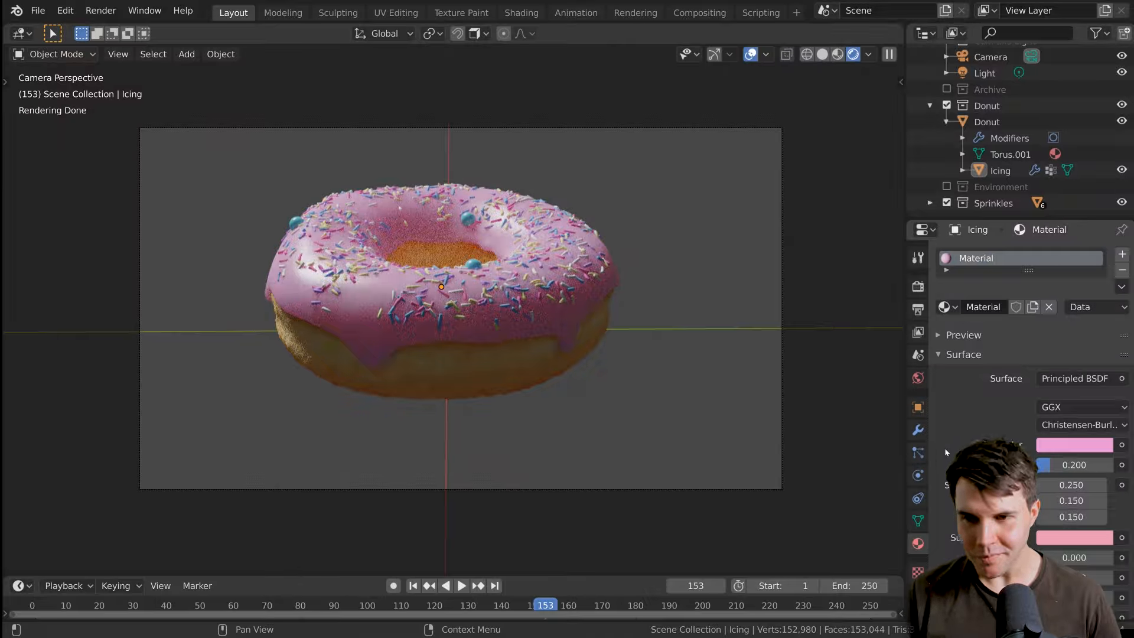
Review the icing material's shader settings from Subsurface down to Displacement, and inspect the donut from another angle.
scroll(945, 453, "down", 5)
scroll(946, 452, "down", 10)
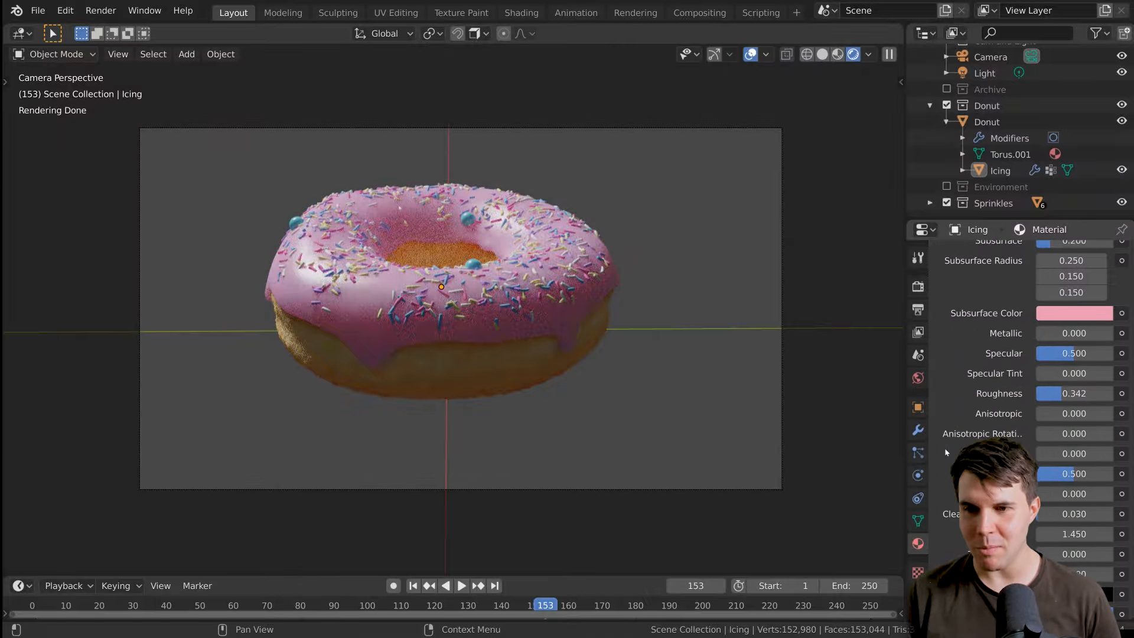
scroll(944, 443, "down", 2)
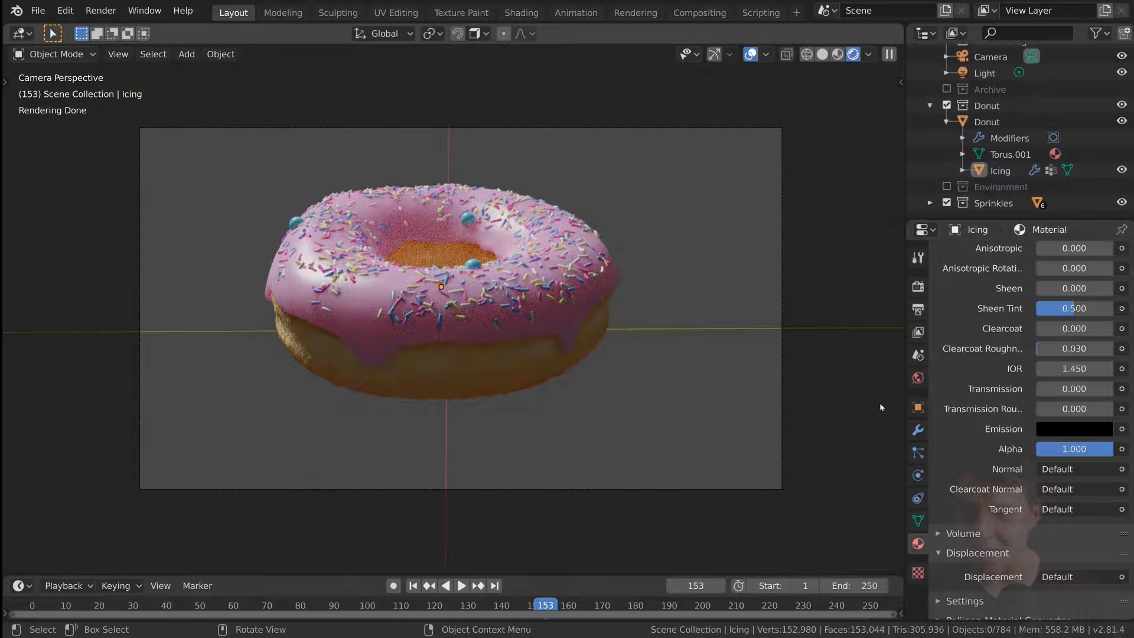
middle_click_drag(650, 331, 707, 358)
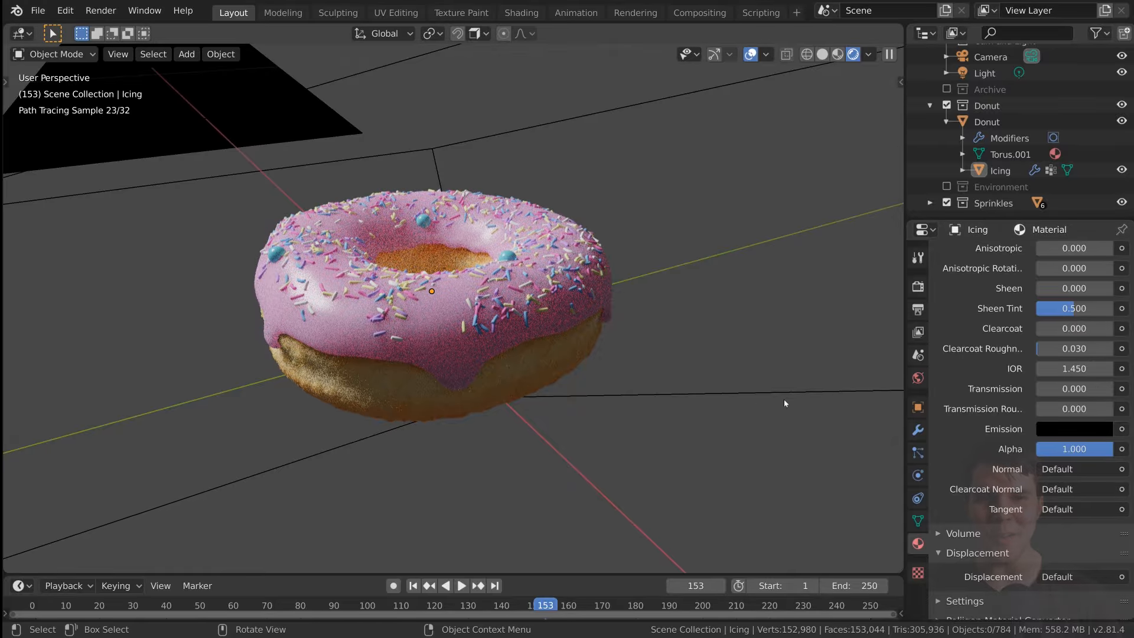
scroll(1040, 436, "up", 10)
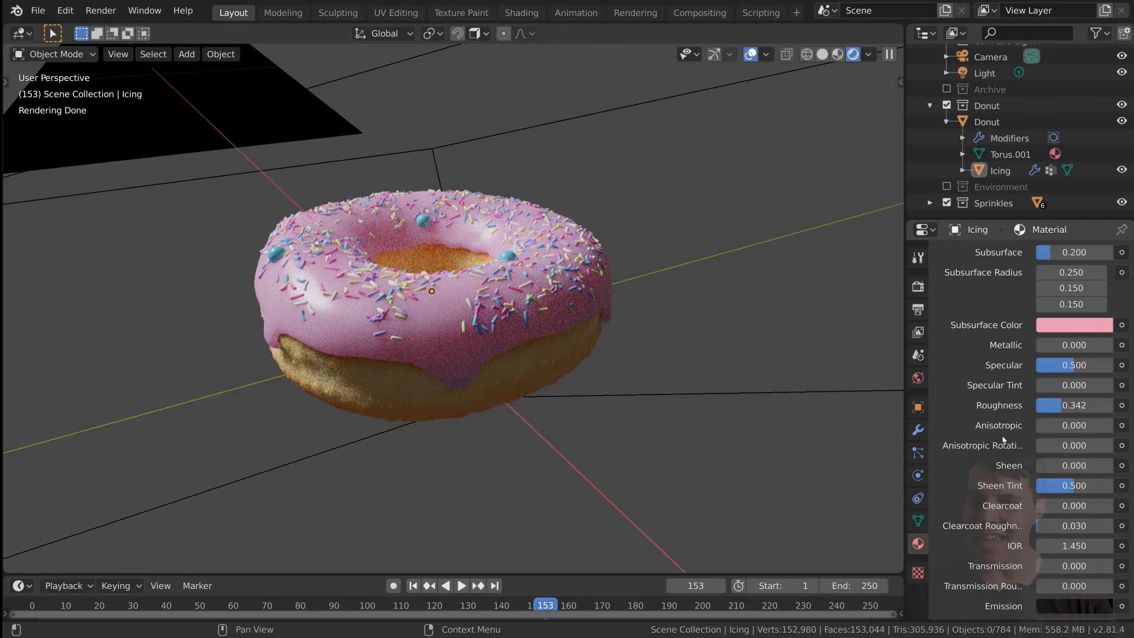
scroll(1004, 438, "down", 10)
scroll(1004, 438, "up", 15)
scroll(1004, 439, "down", 12)
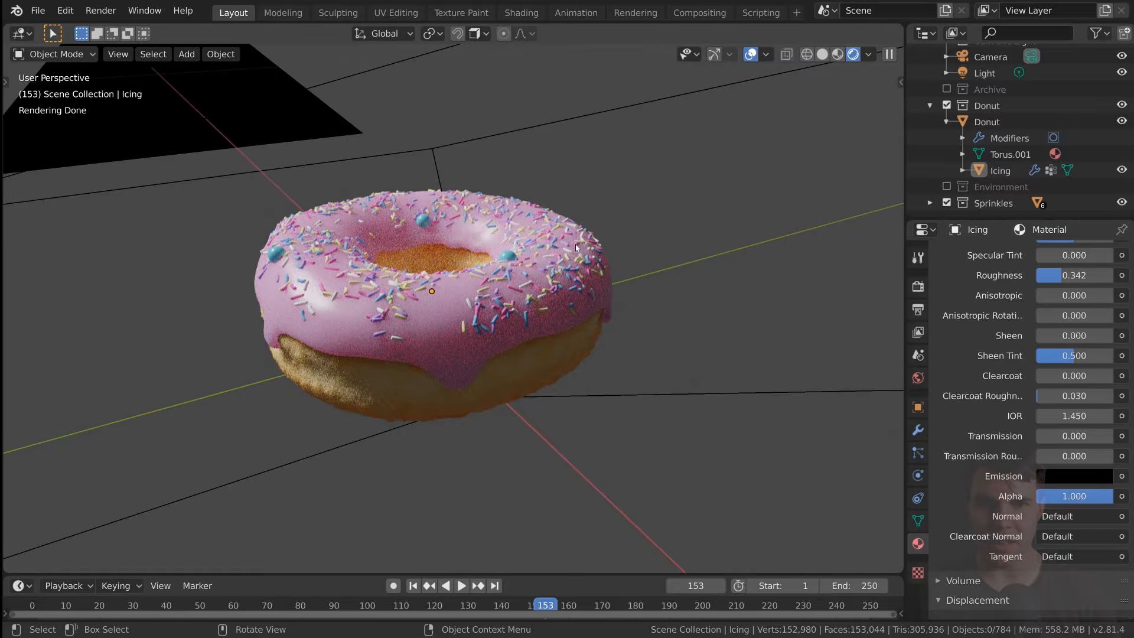
Try a white and then a purple Emission color on the icing material.
key("a")
key("alt+a")
left_click(1082, 477)
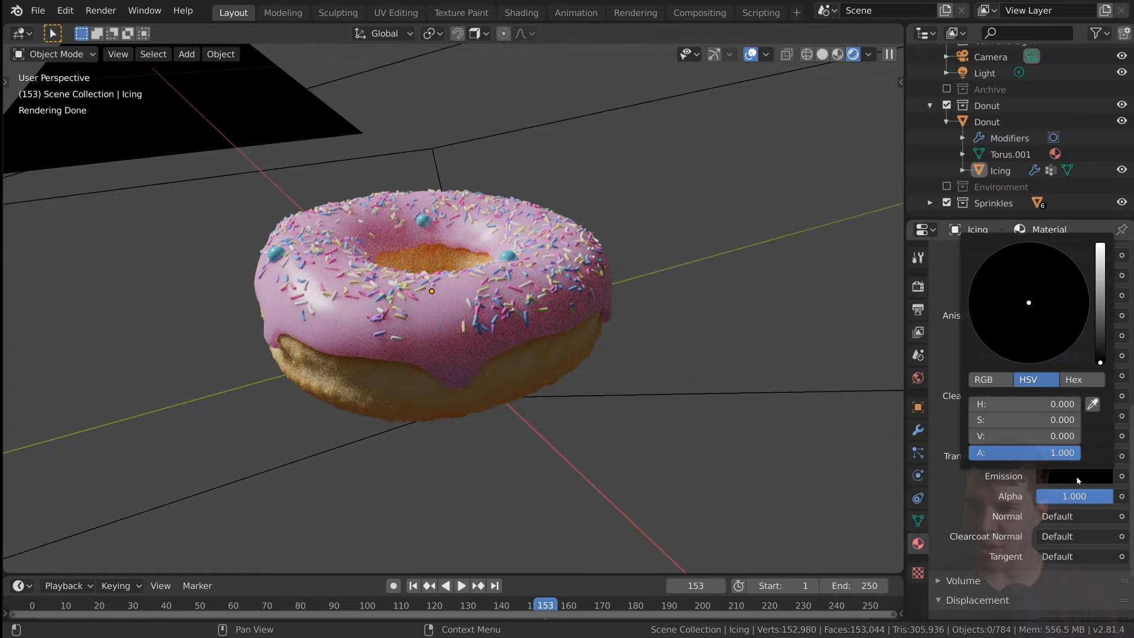
scroll(1063, 319, "up", 20)
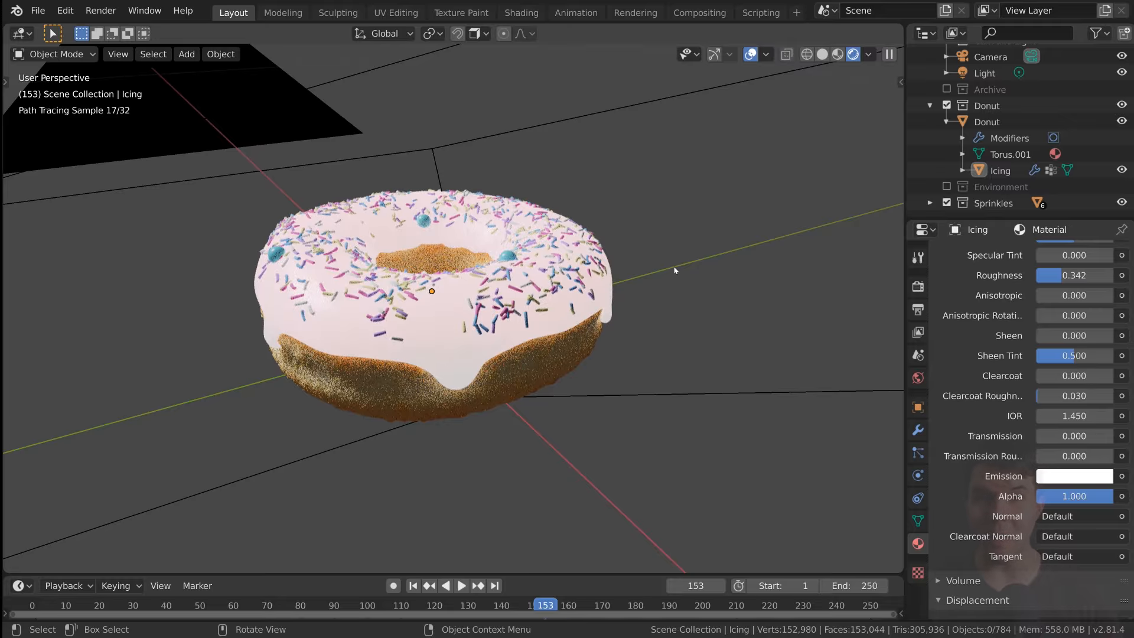
left_click(1063, 476)
left_click(1073, 306)
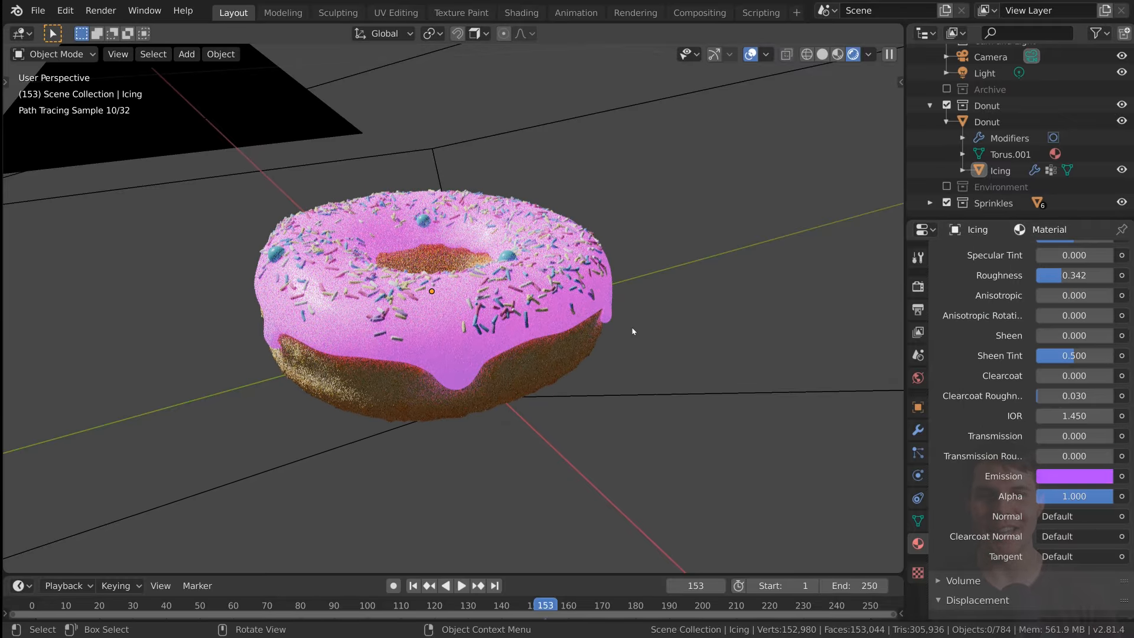
Try several green Emission shades on the icing, settling on hue 0.337, saturation 0.693 and value 1.
left_click(1066, 476)
left_click(998, 287)
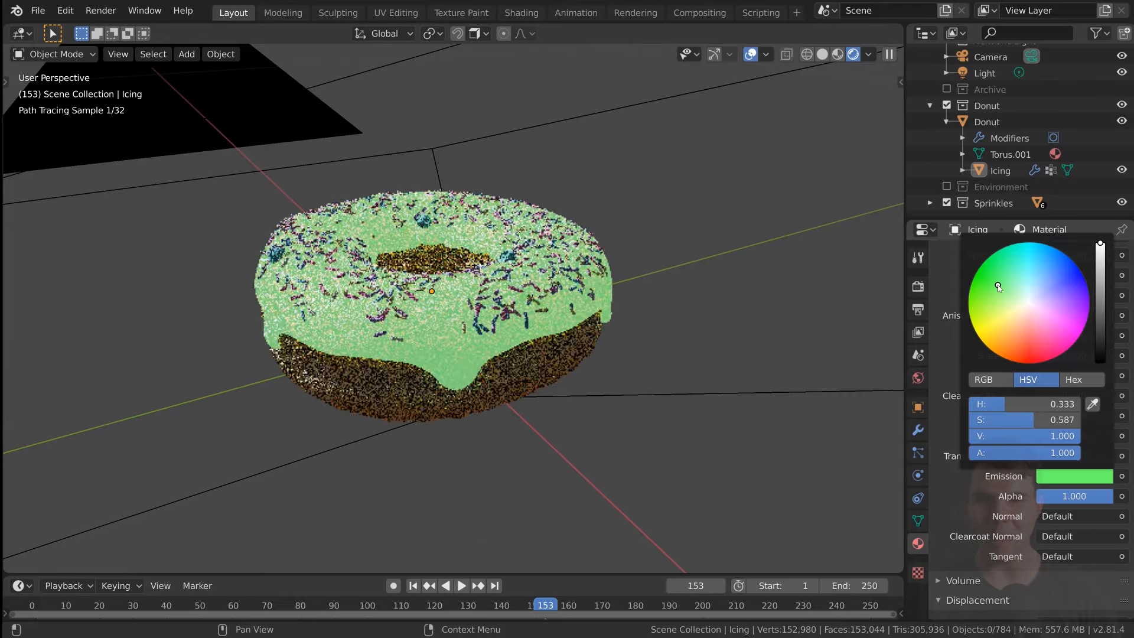
left_click(1057, 476)
left_click(990, 282)
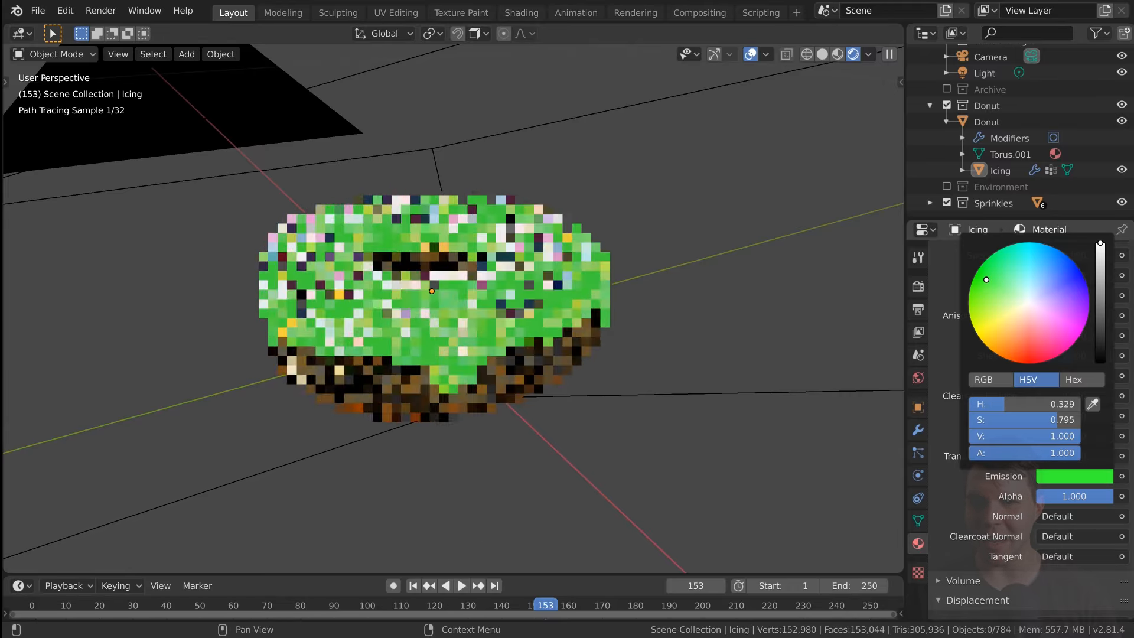
left_click(1053, 478)
left_click(1011, 310)
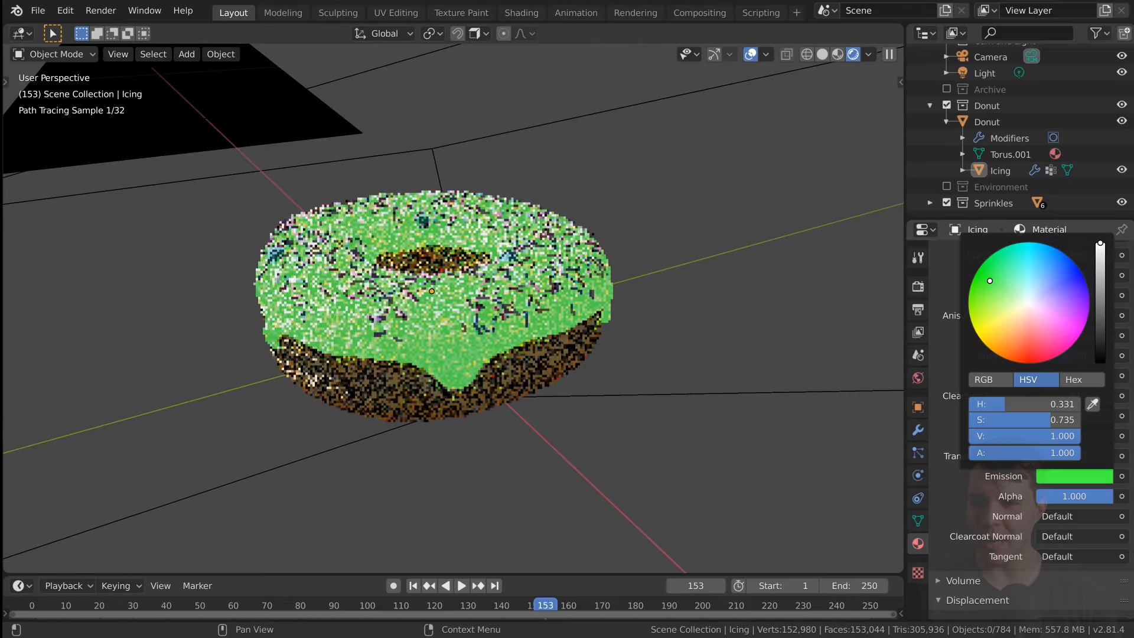
Orbit around the glowing donut, reset the icing's Emission to black with value 0, and return to the camera view.
middle_click_drag(590, 368, 663, 393)
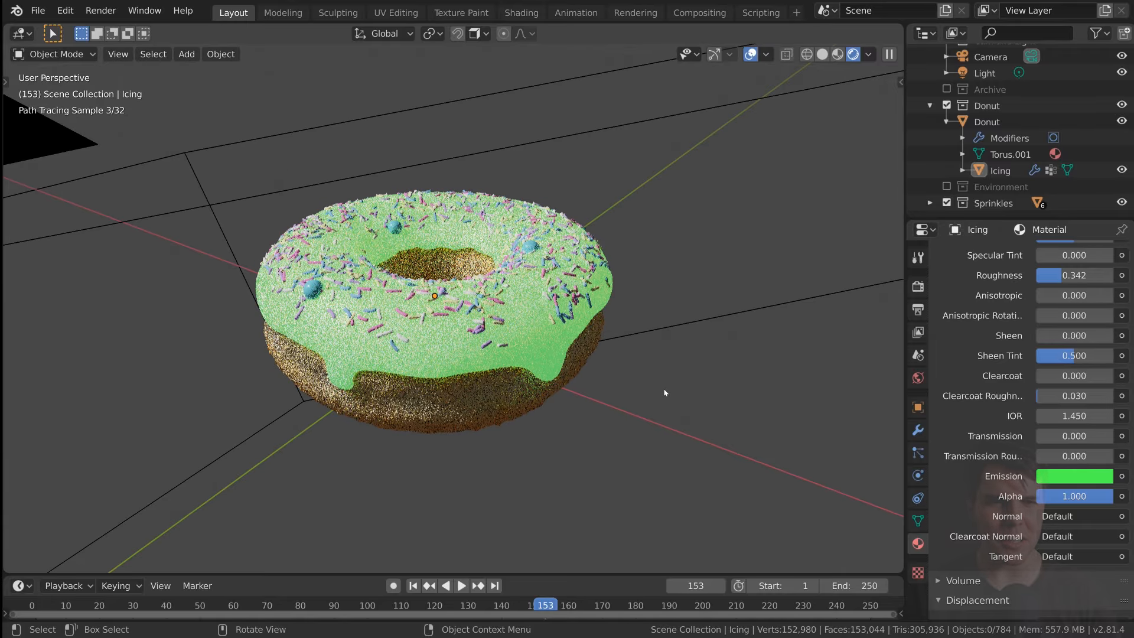
left_click(1064, 476)
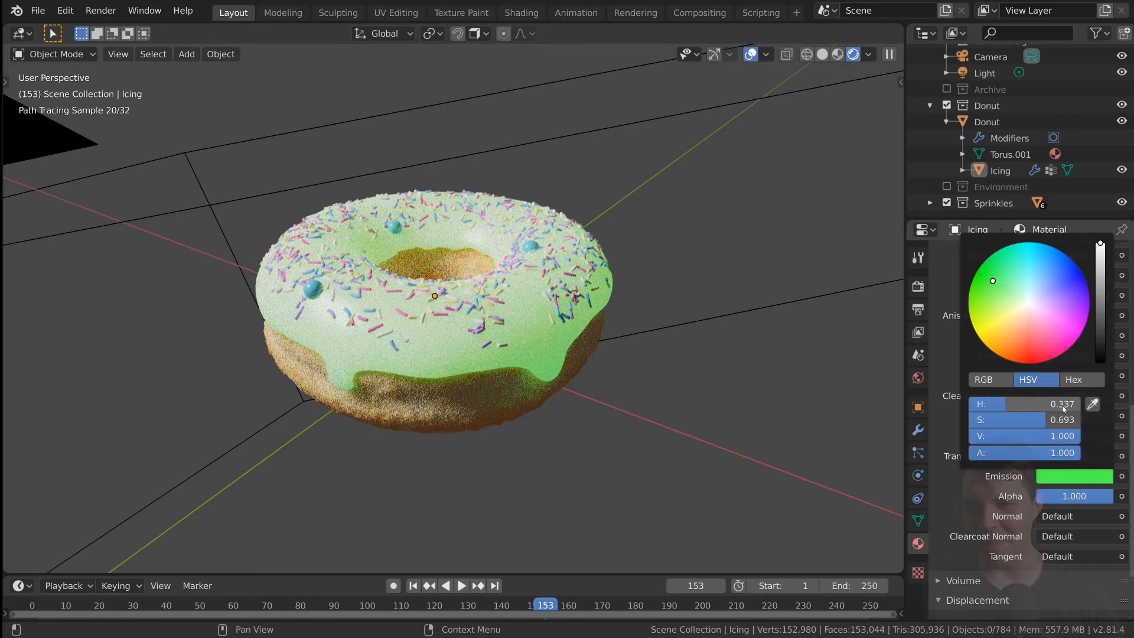
left_click_drag(1101, 243, 1101, 363)
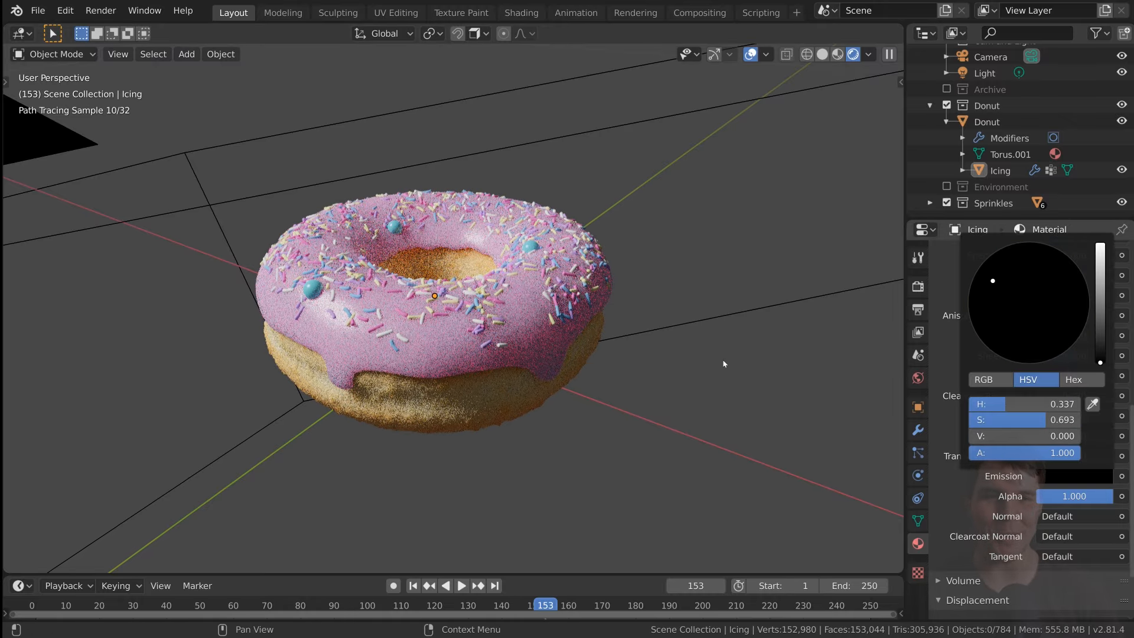
key("KP_0")
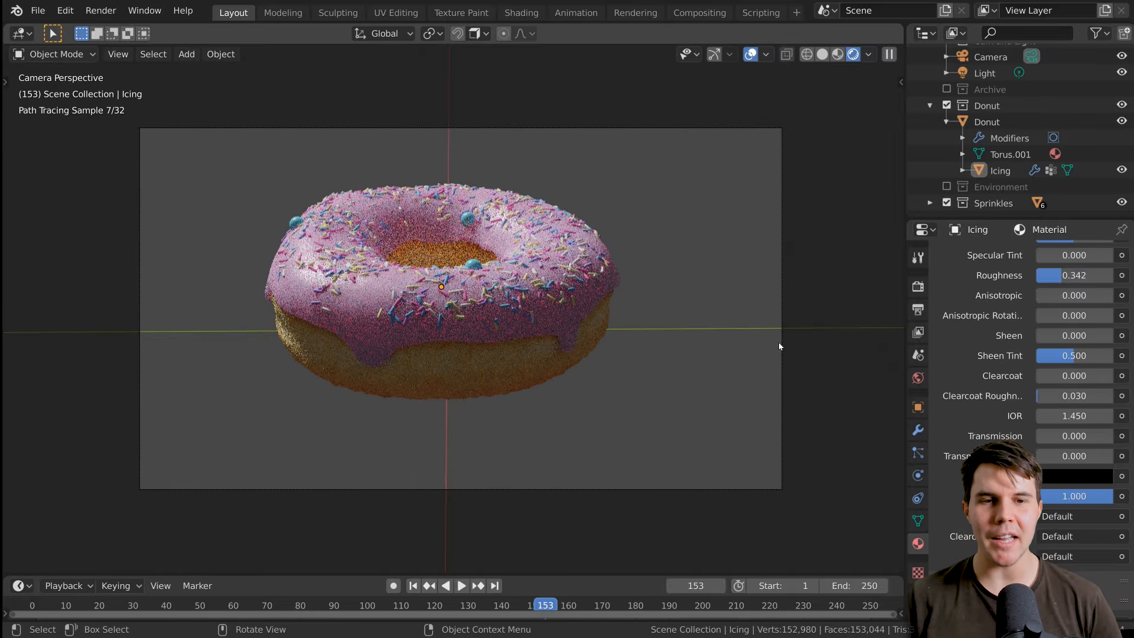